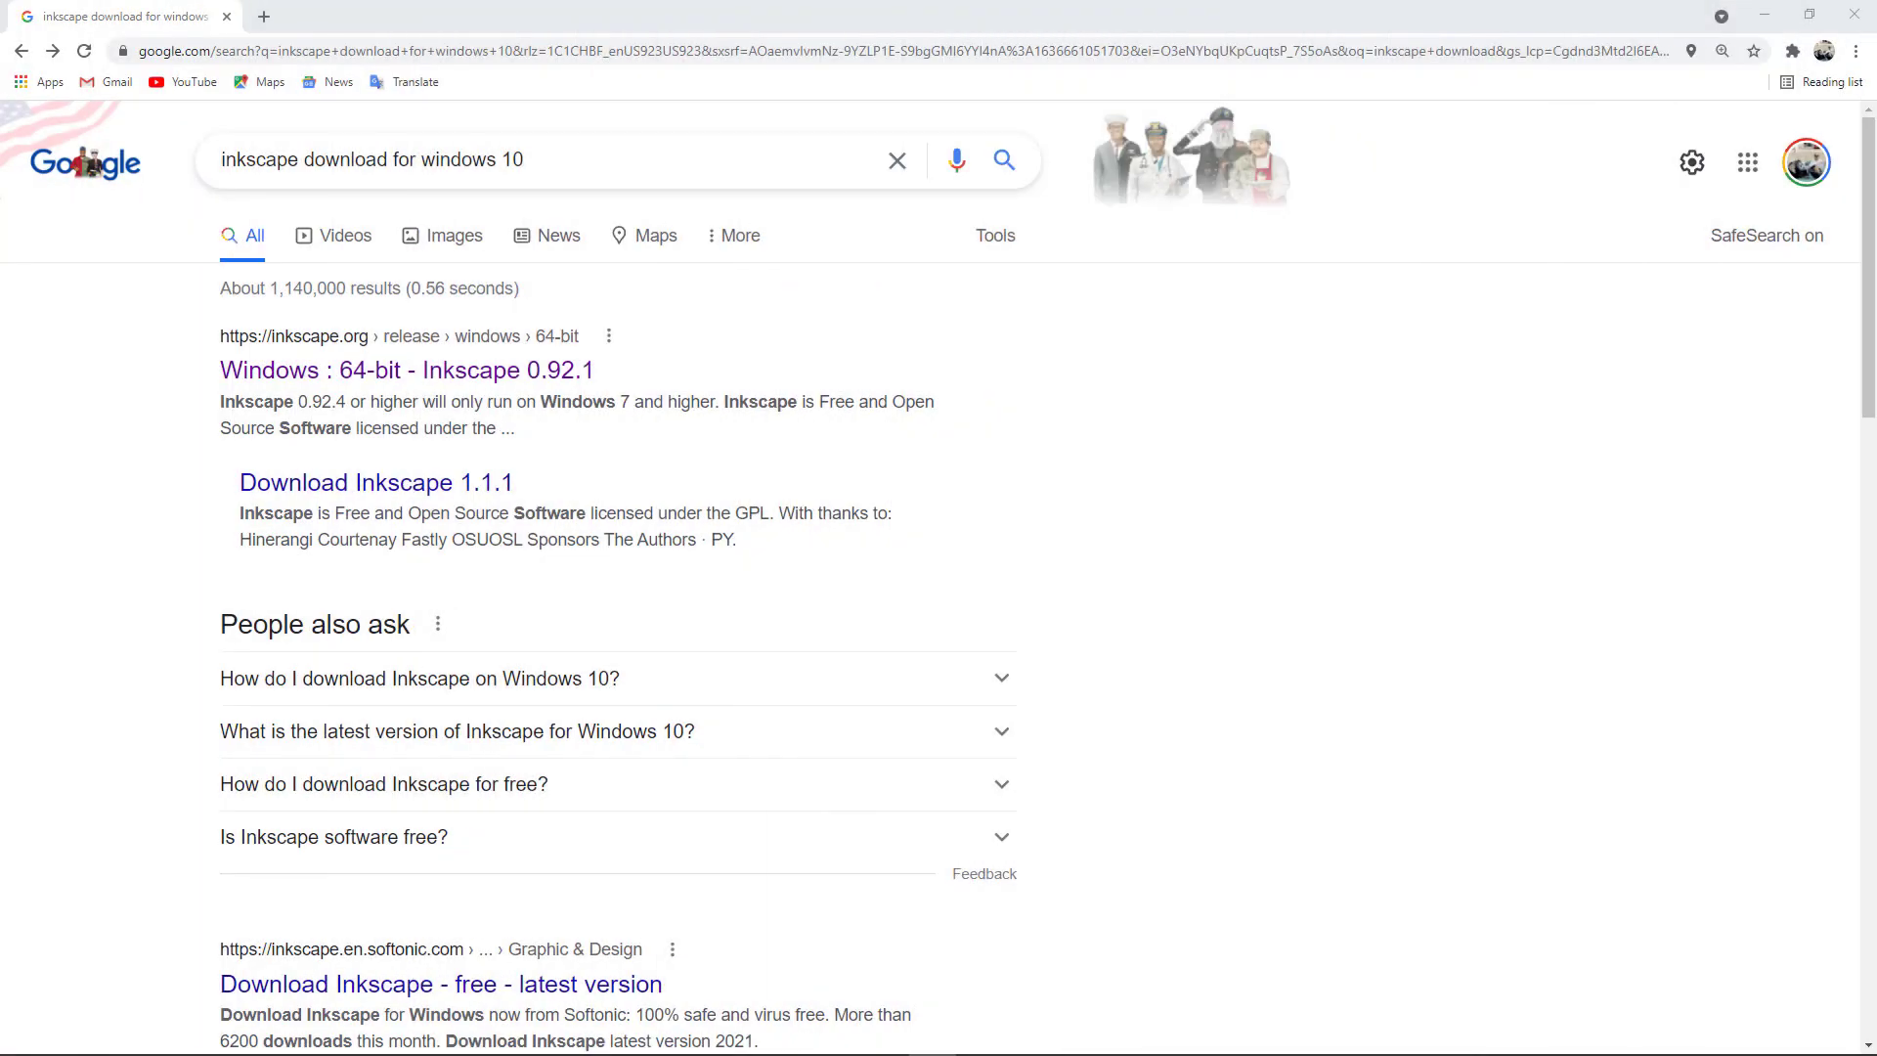
- In a new tab, rerun the 'chevy logo clipart black and white' Google search
left_click(265, 18)
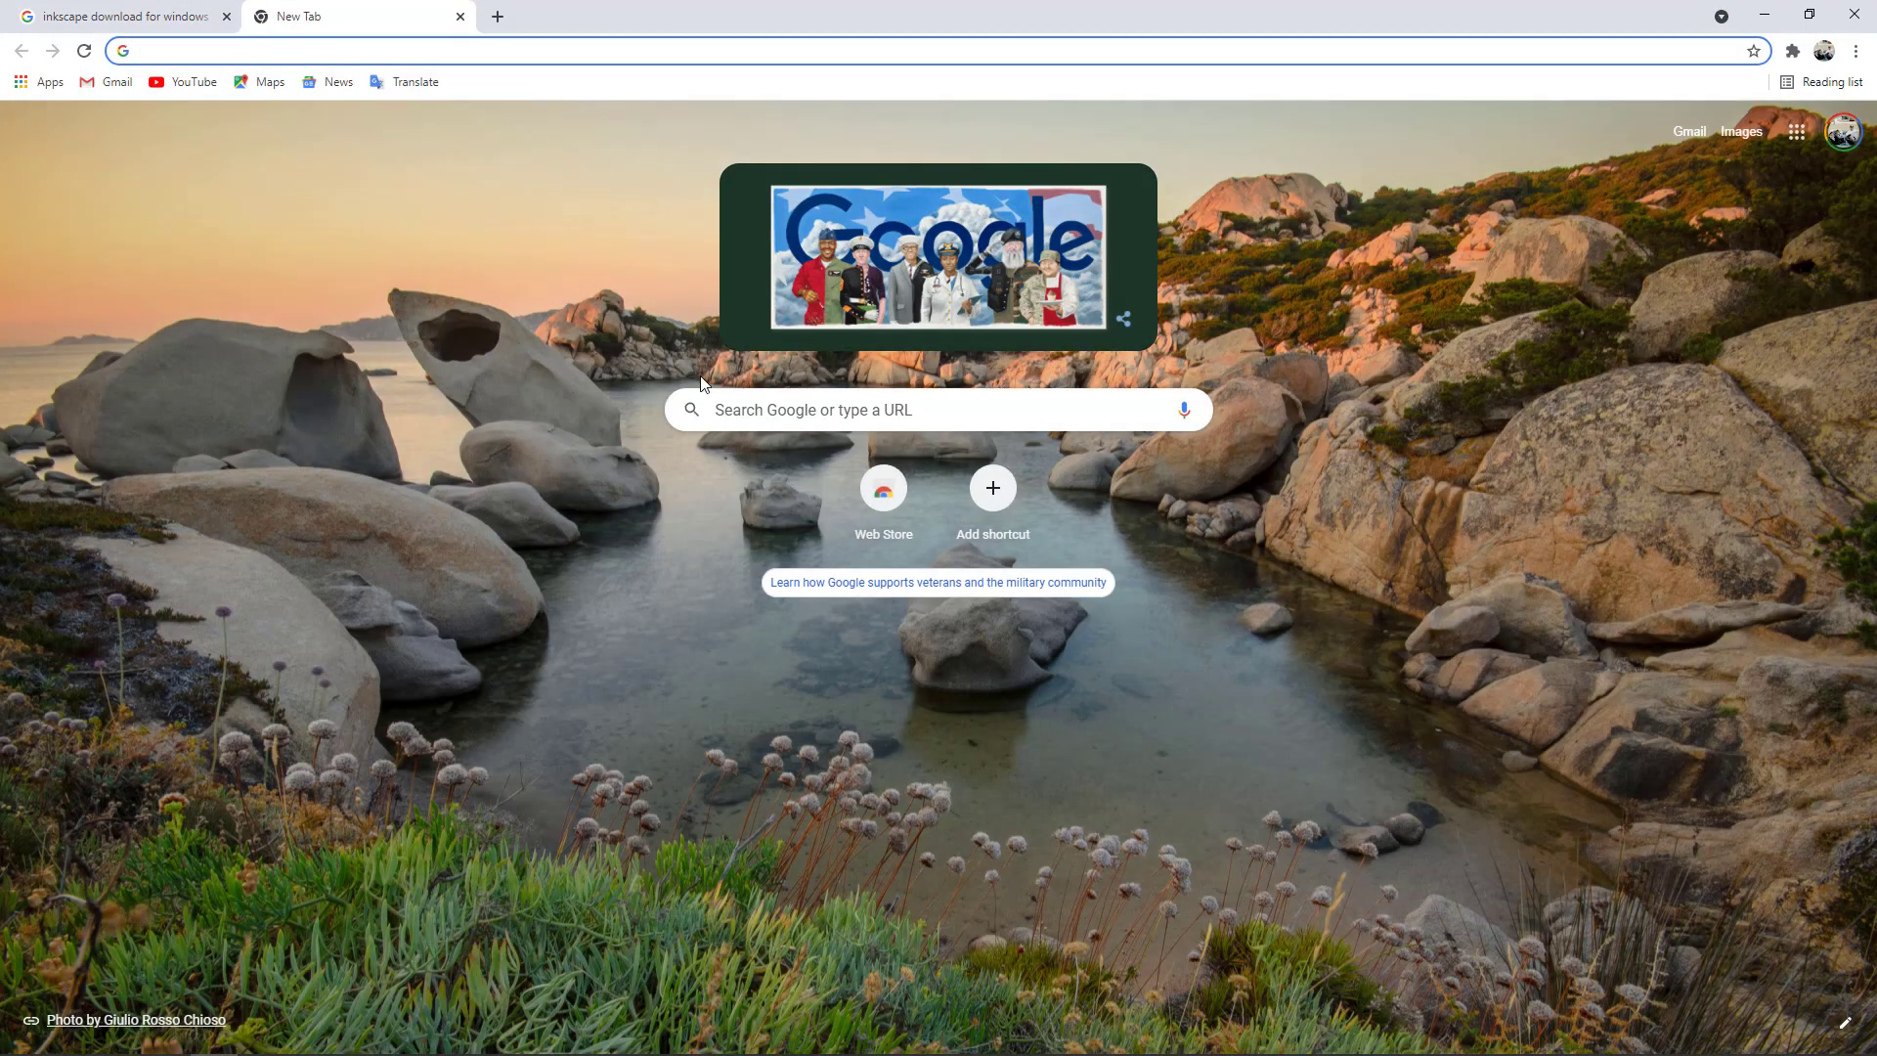
left_click(736, 404)
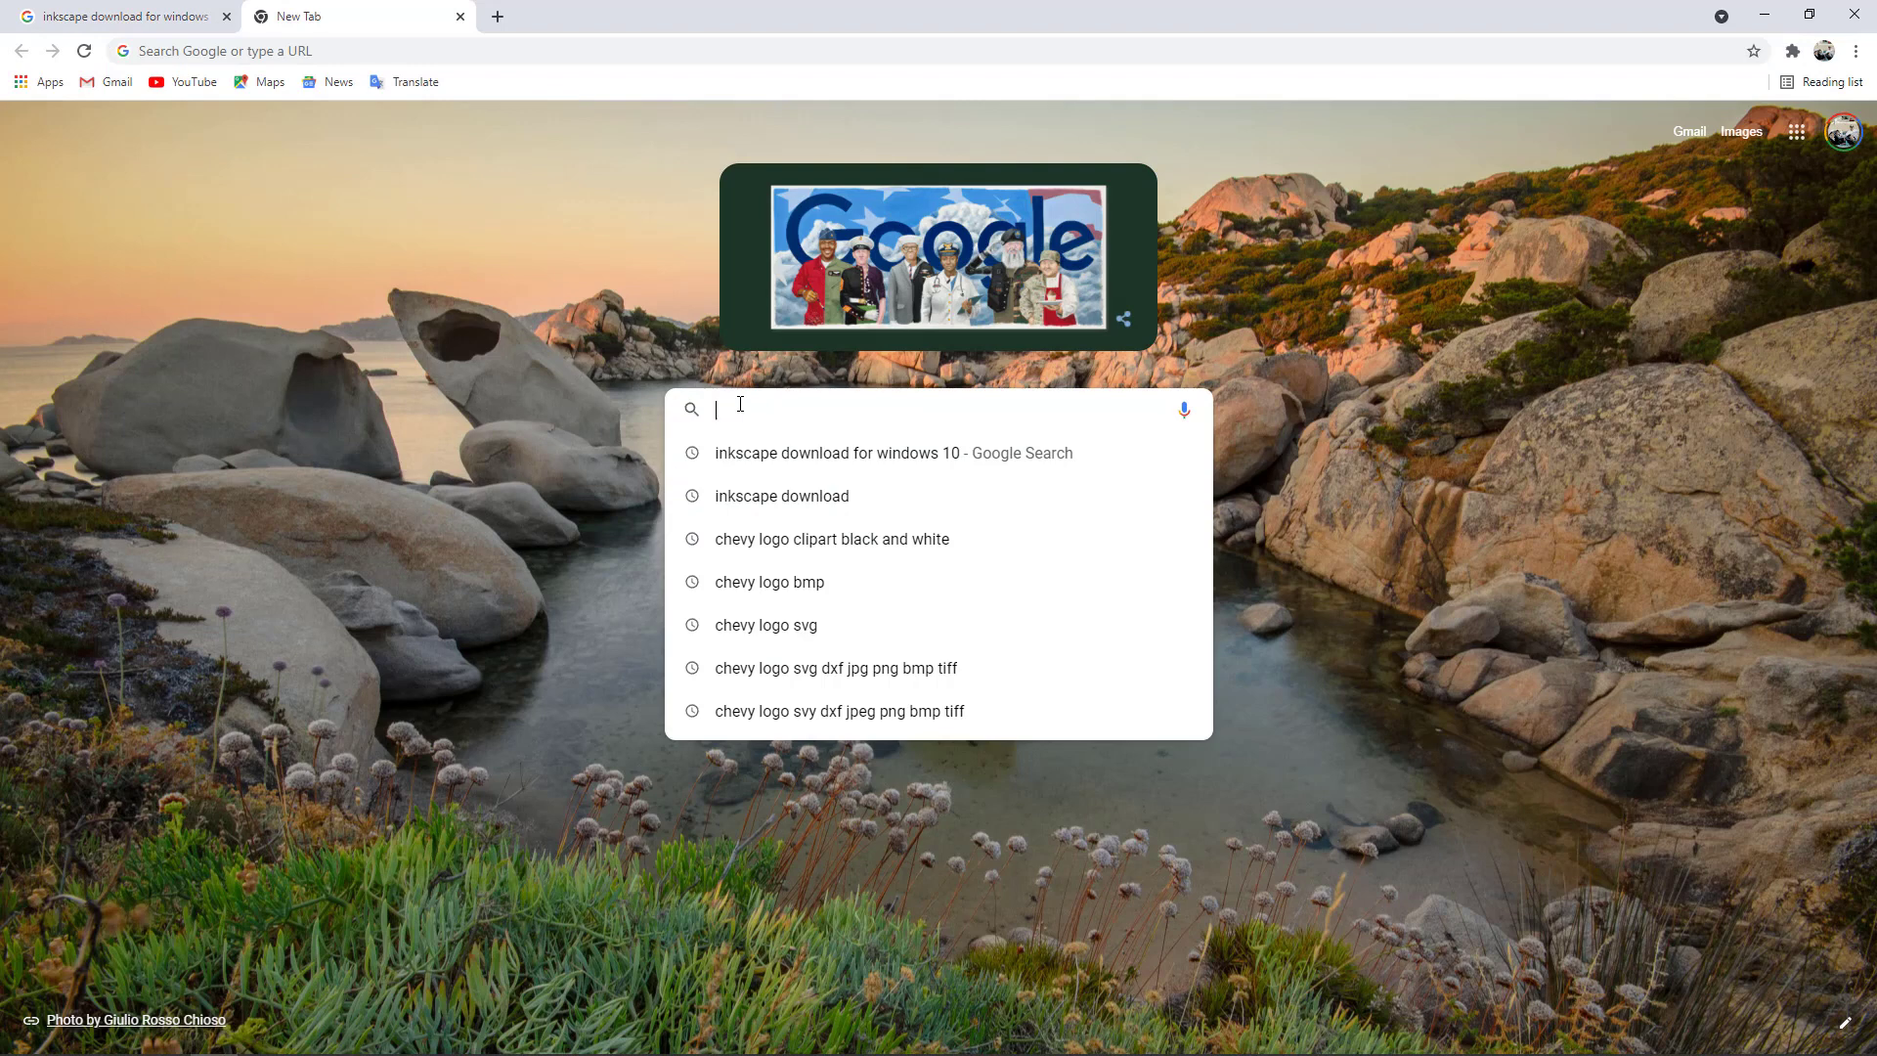
key("Down")
key("Down")
key("Down")
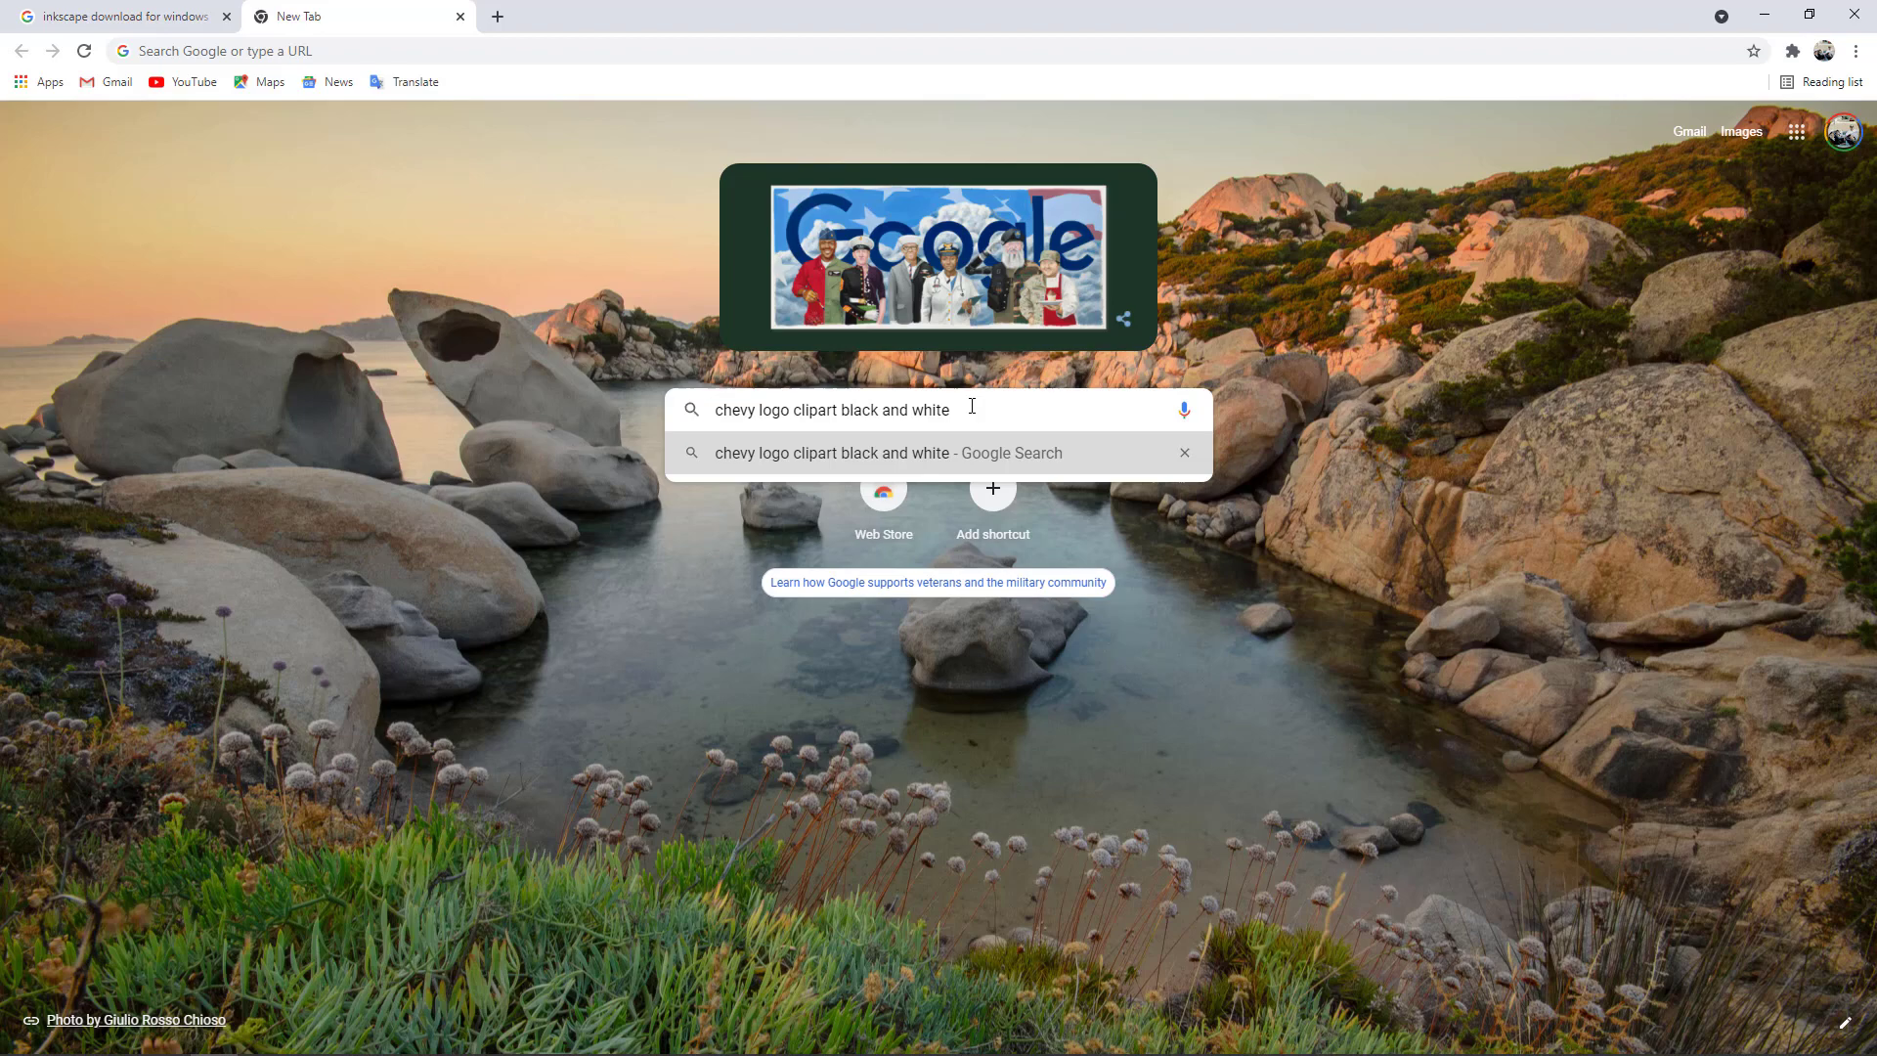
key("Return")
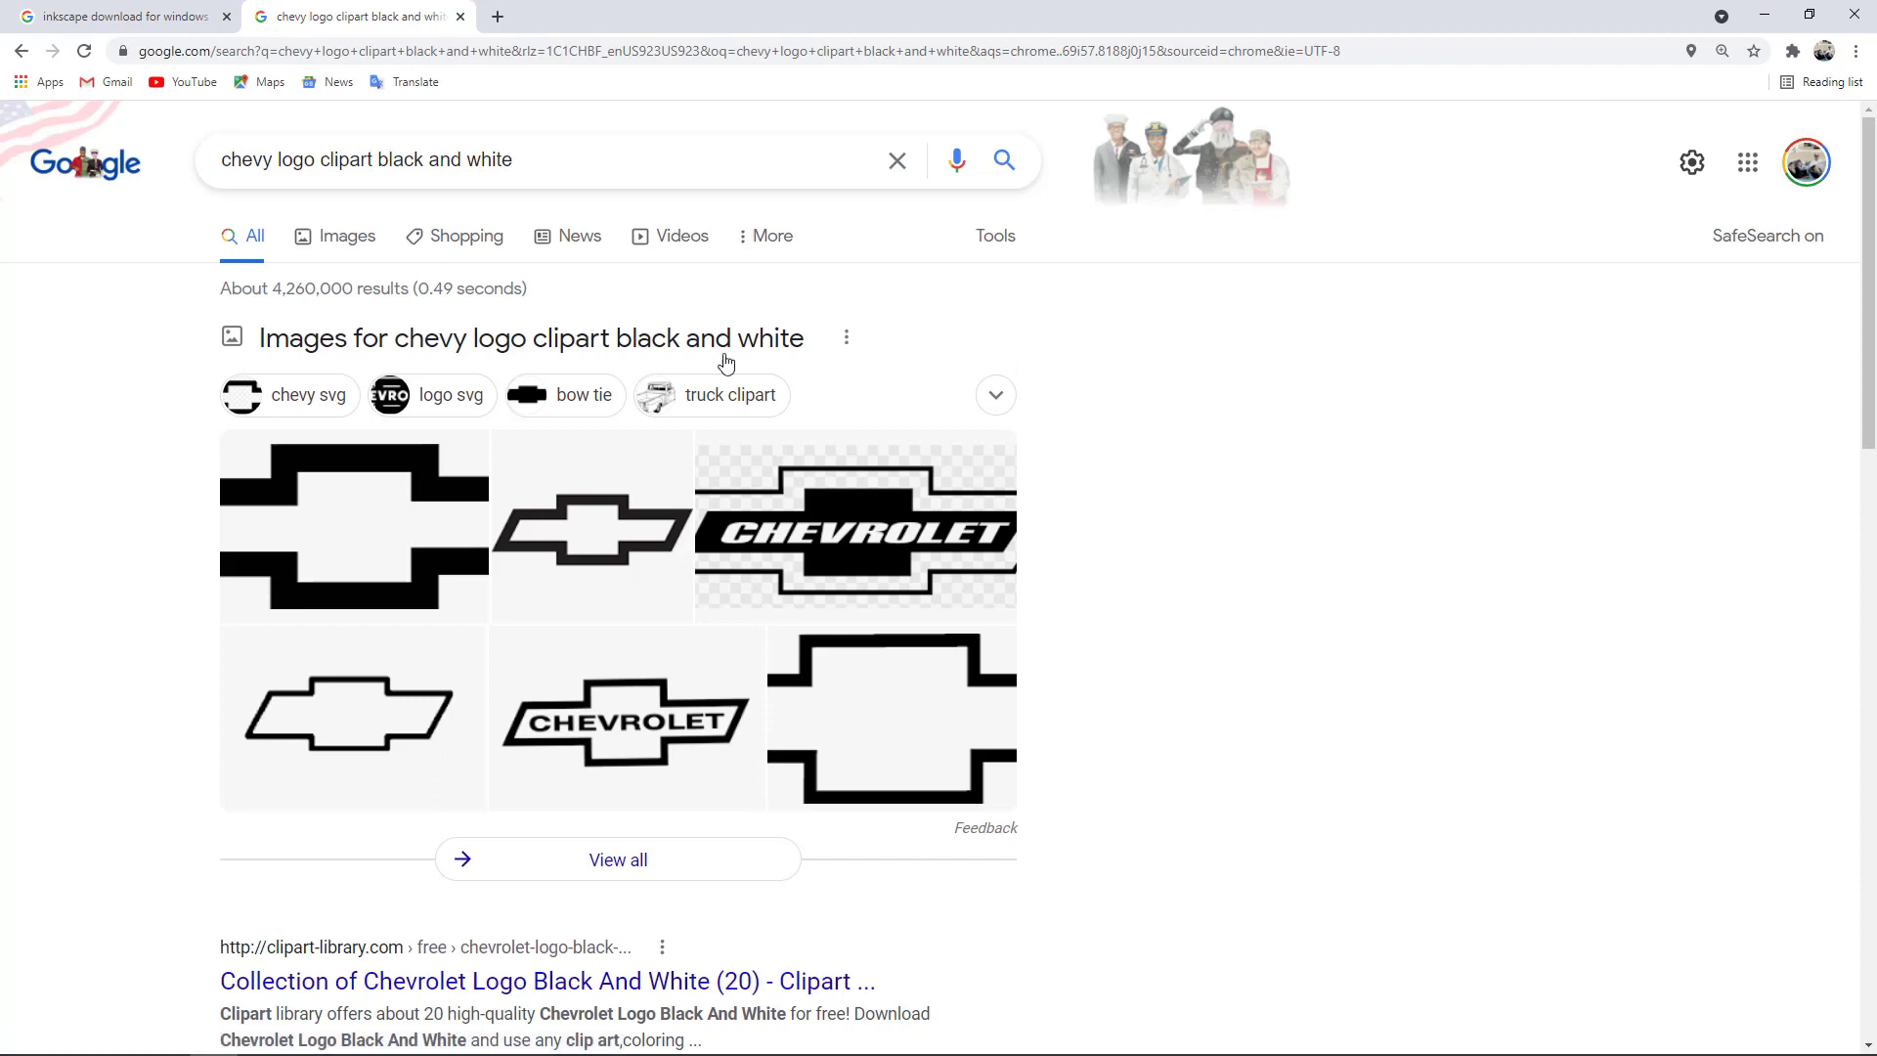
- Switch to image results and scroll down to the classic car clipart
left_click(348, 240)
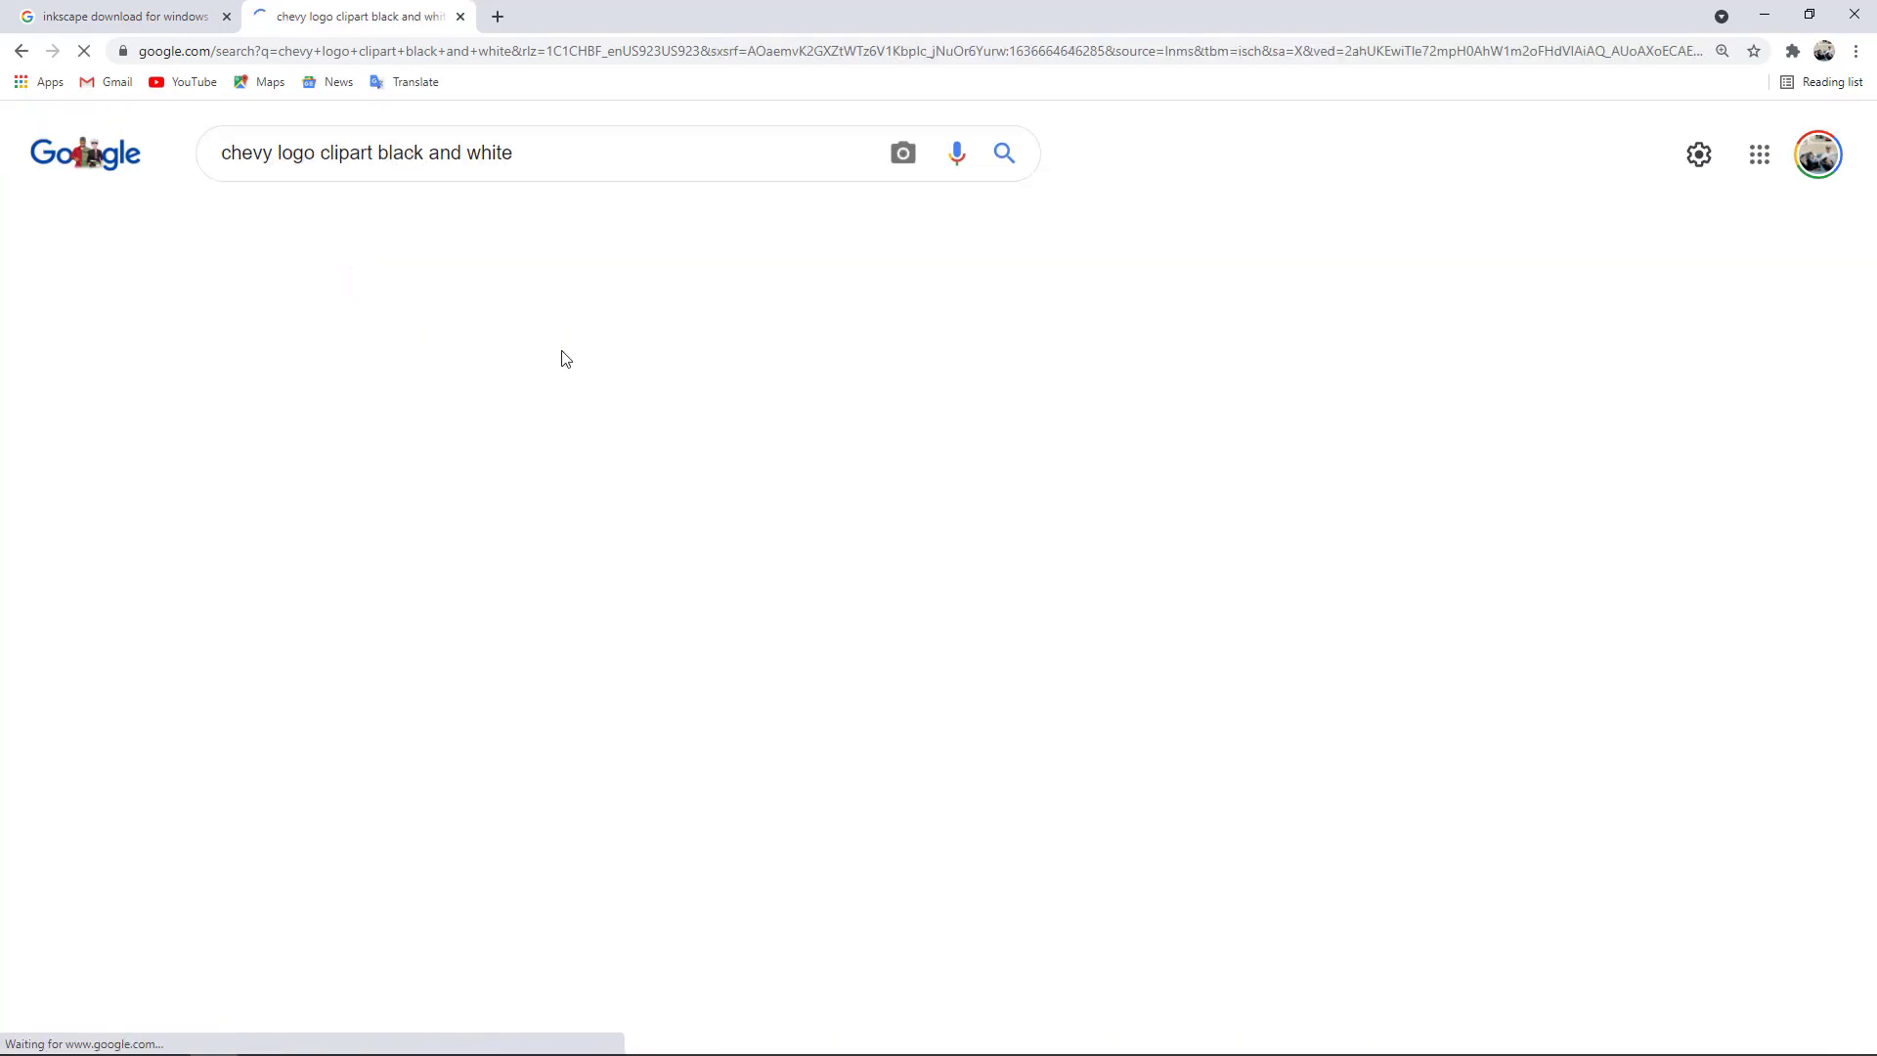
scroll(557, 363, "down", 6)
scroll(497, 449, "down", 3)
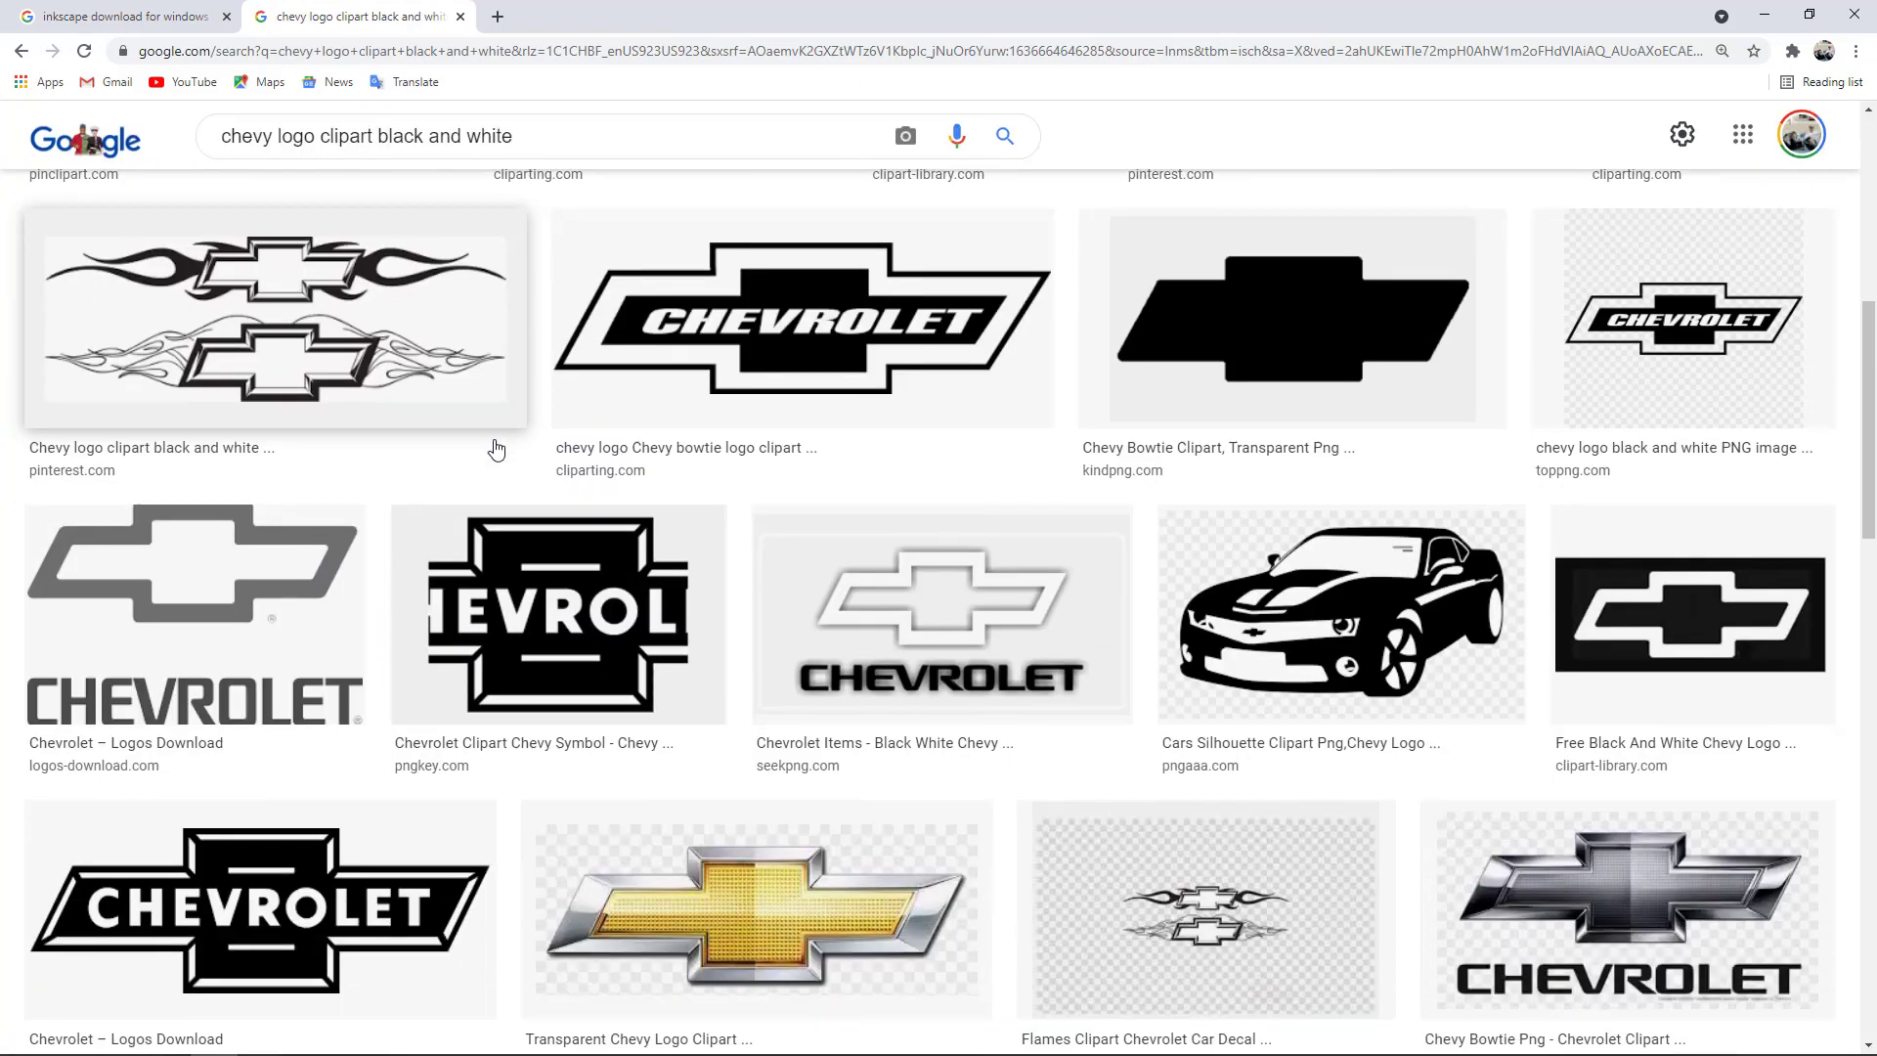
scroll(1293, 579, "down", 7)
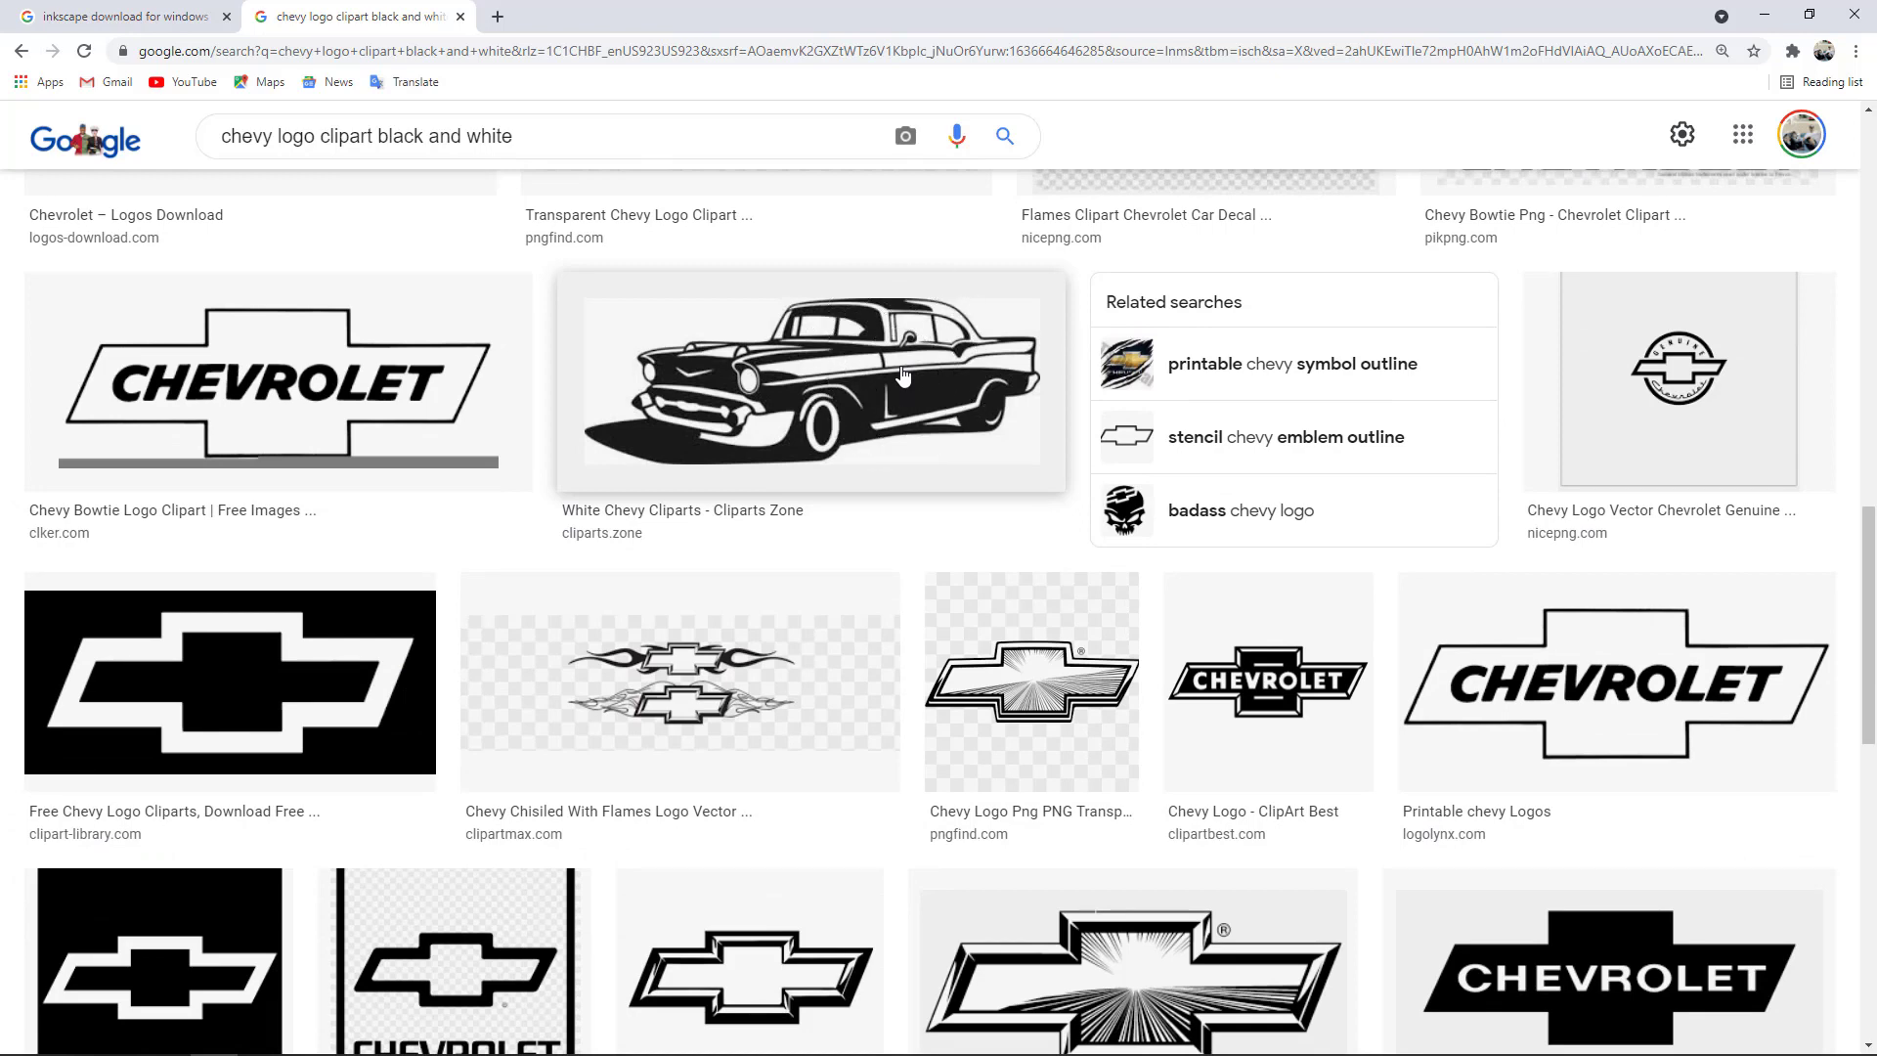
- Preview the classic car clipart and try saving it as 1957-CHEVY BEL-AIR, keeping the existing file
left_click(903, 376)
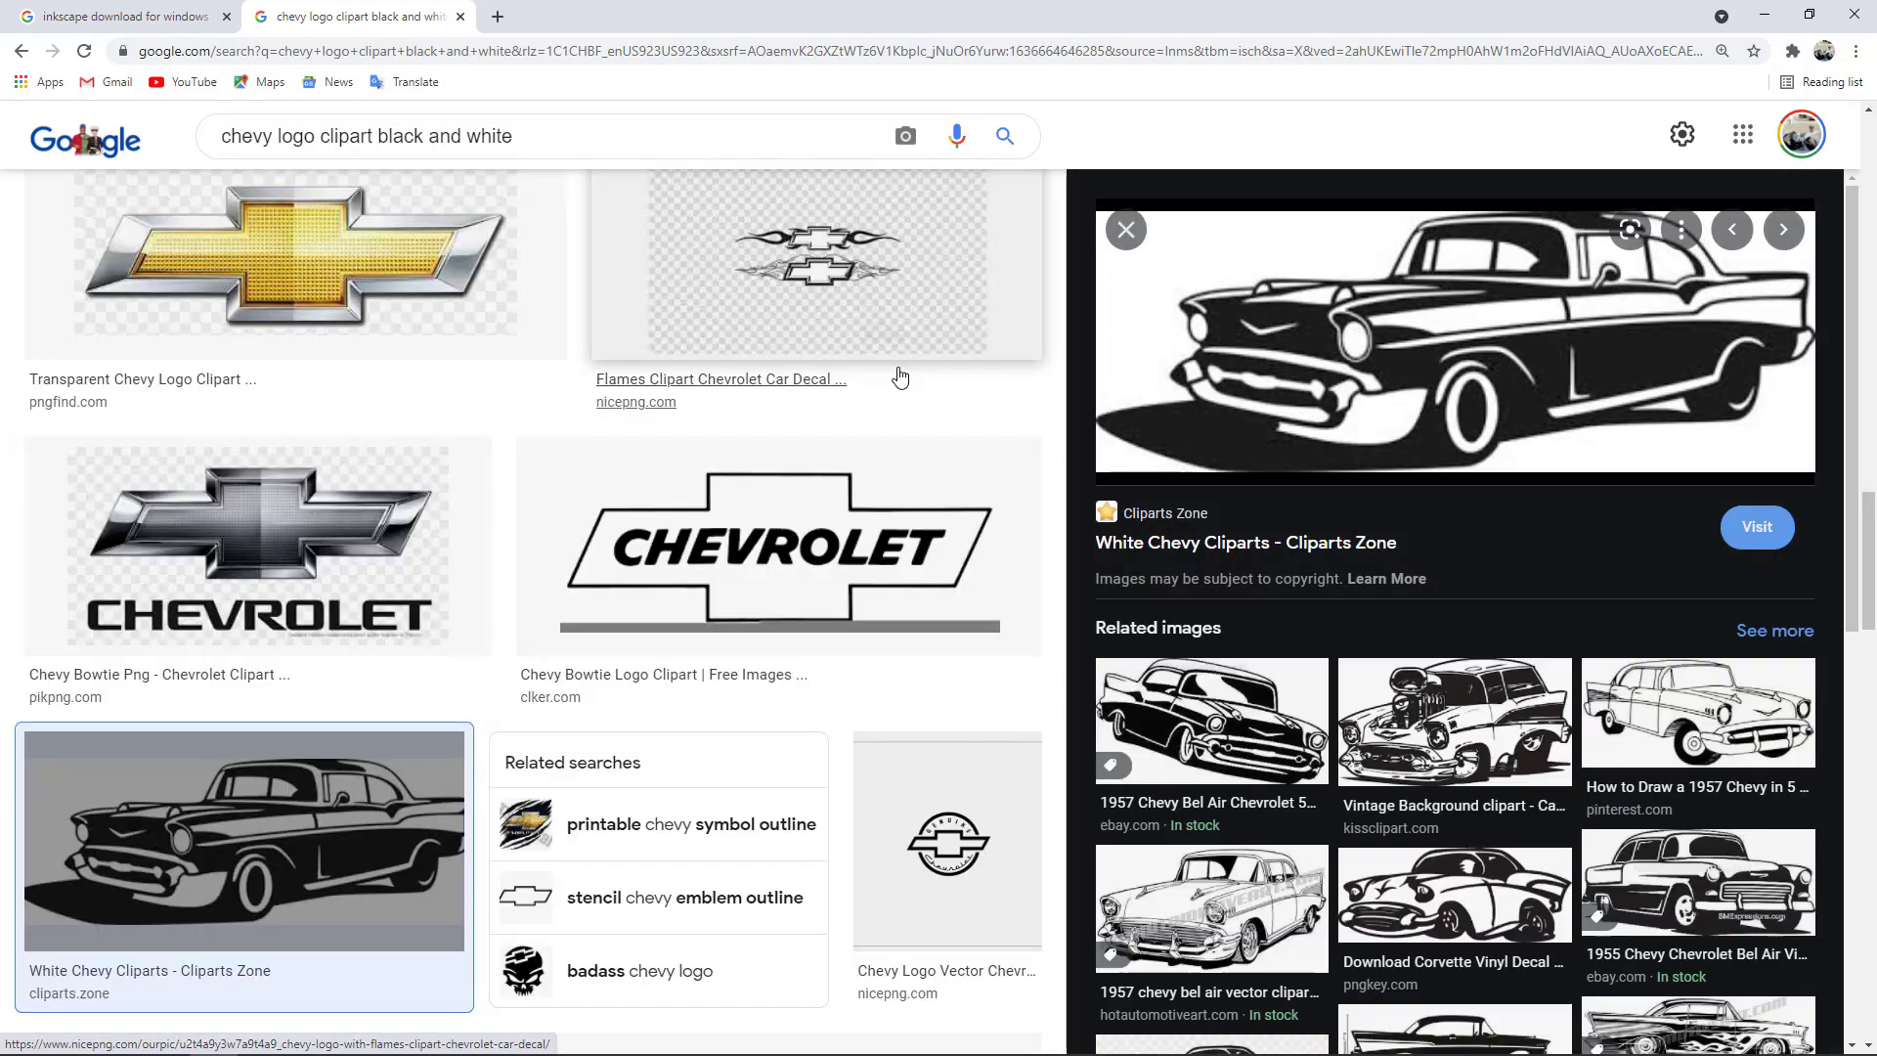
right_click(1432, 339)
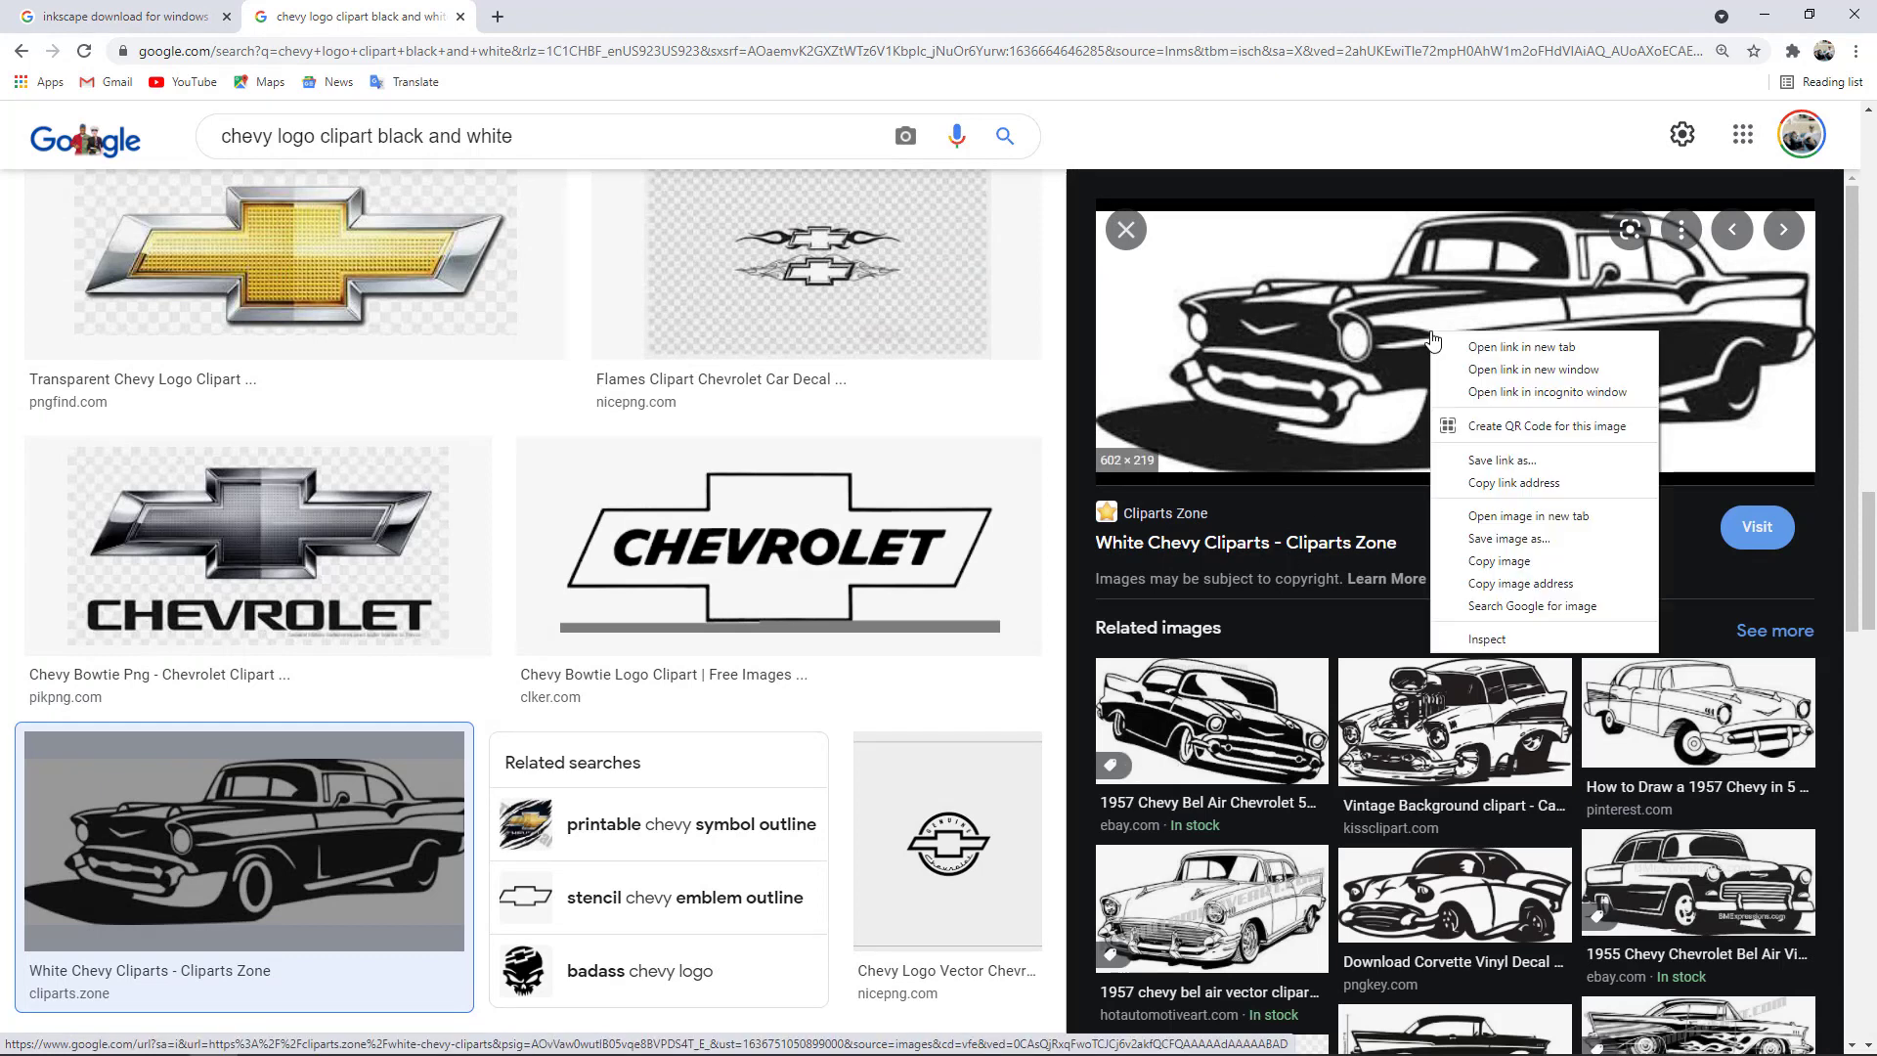
left_click(1508, 538)
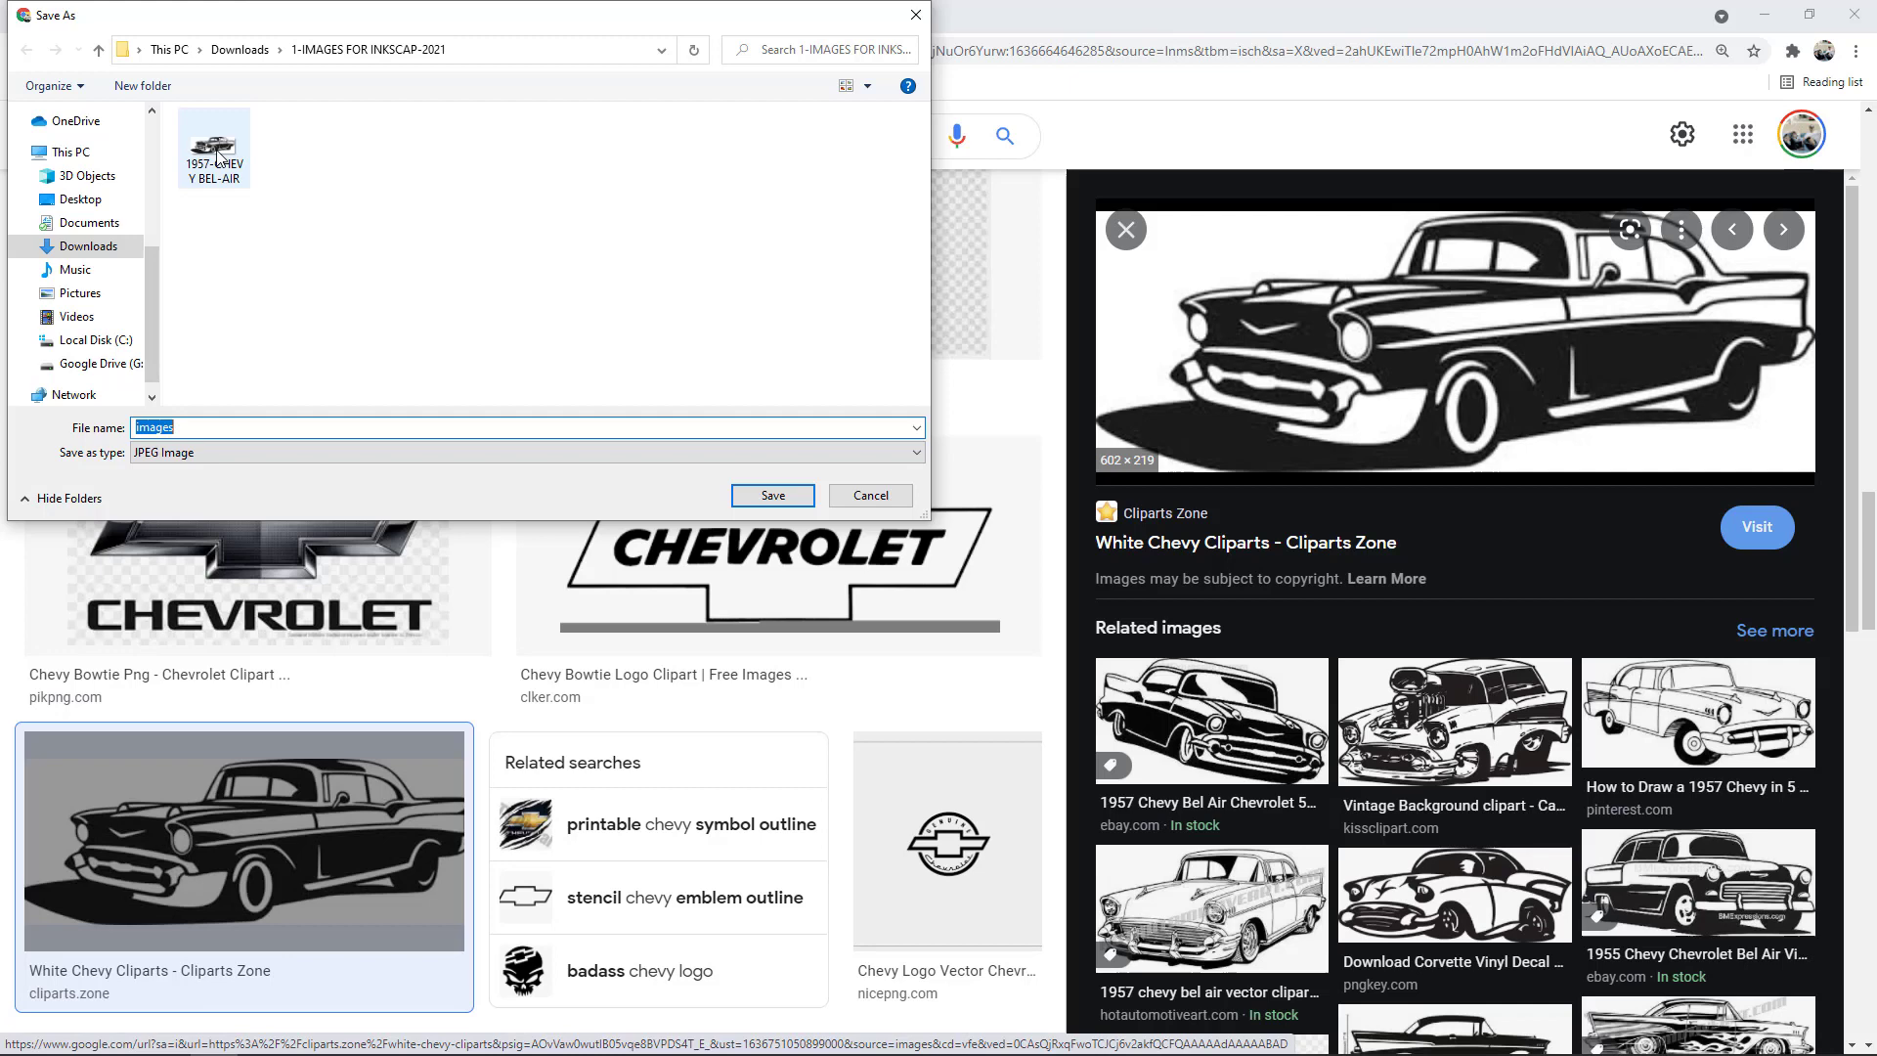
left_click(218, 156)
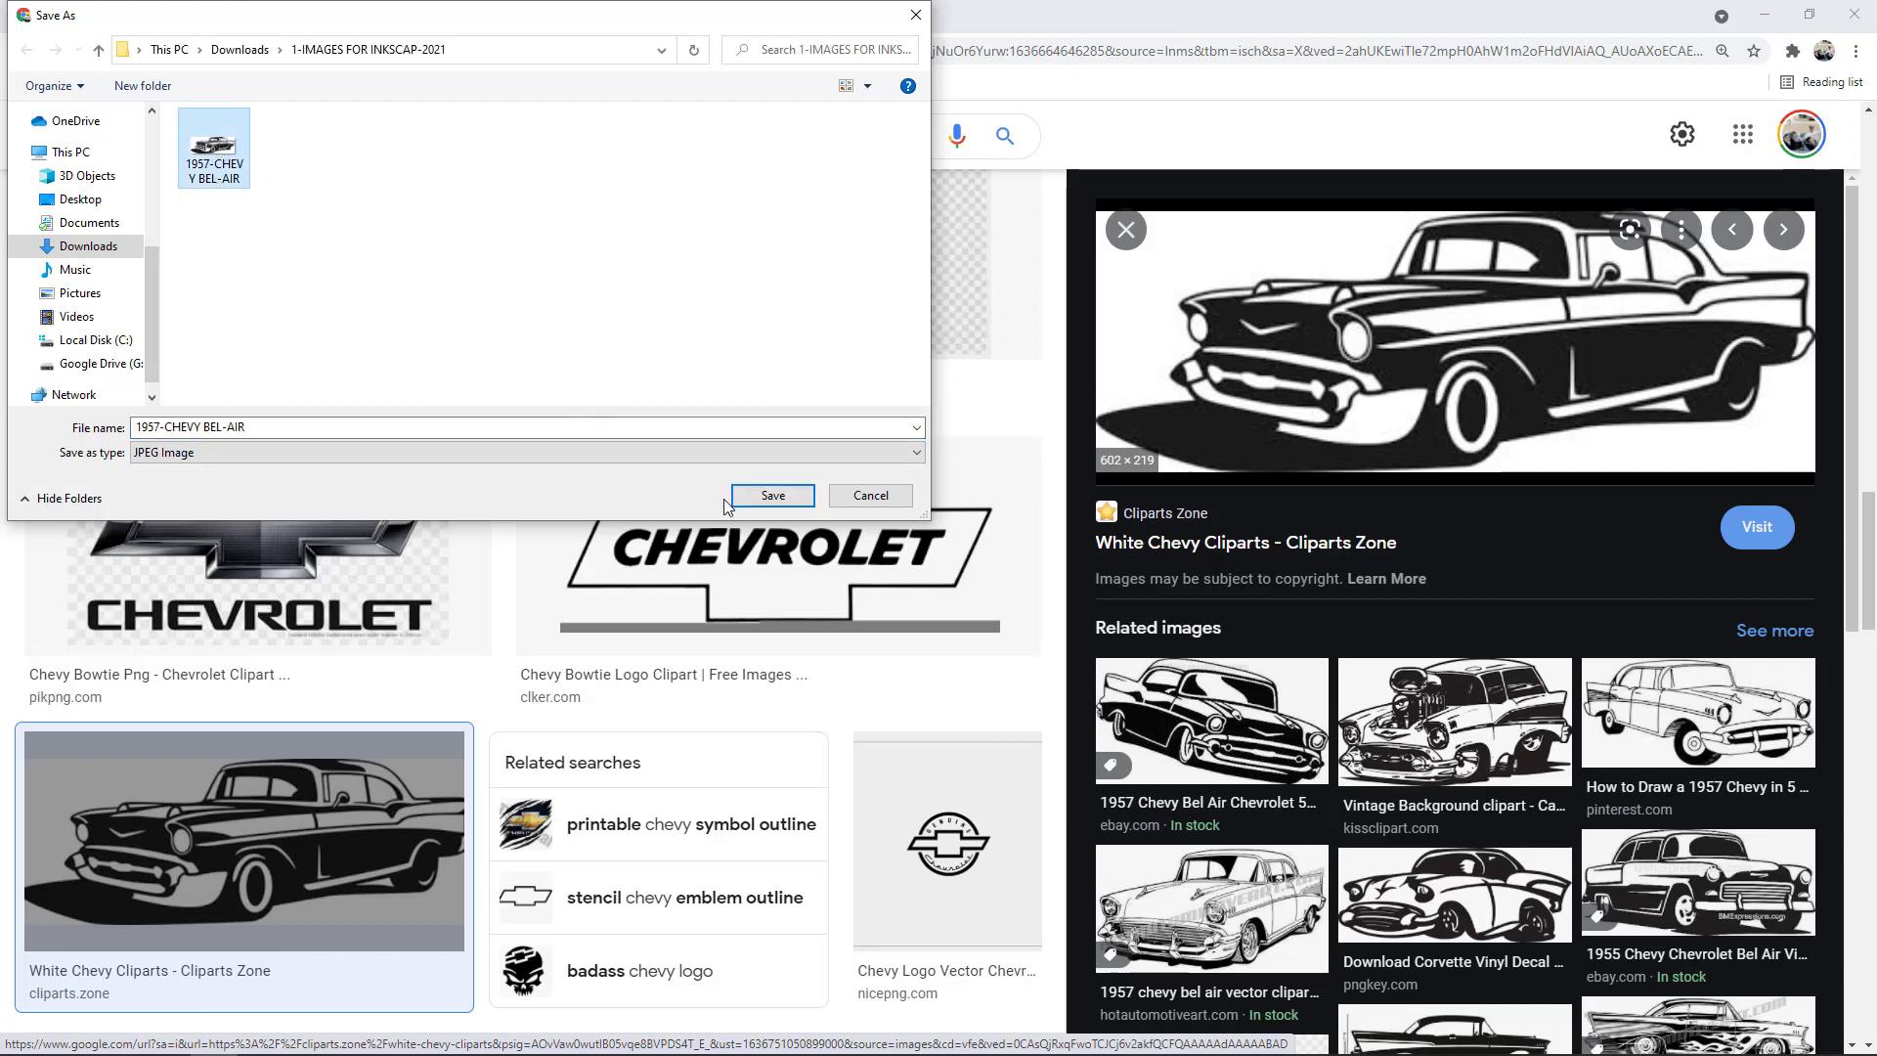
left_click(771, 496)
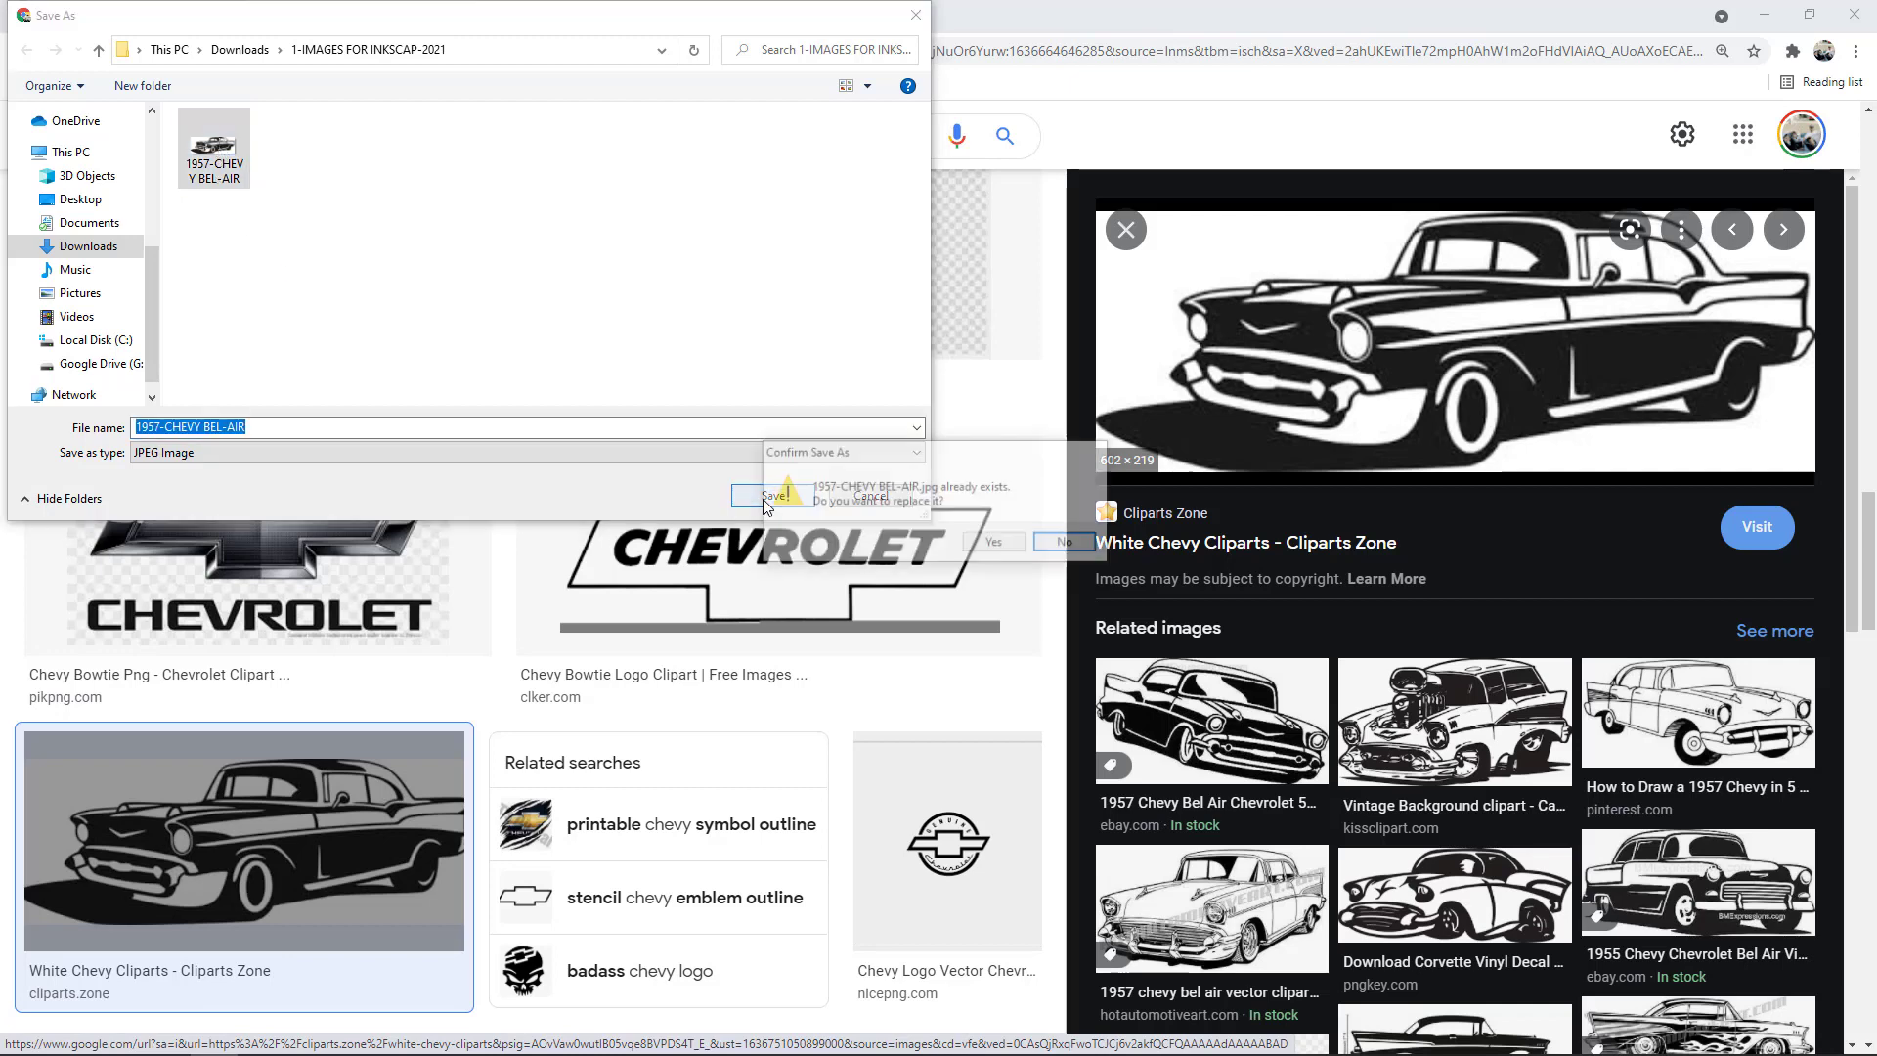
left_click(1066, 543)
left_click(857, 499)
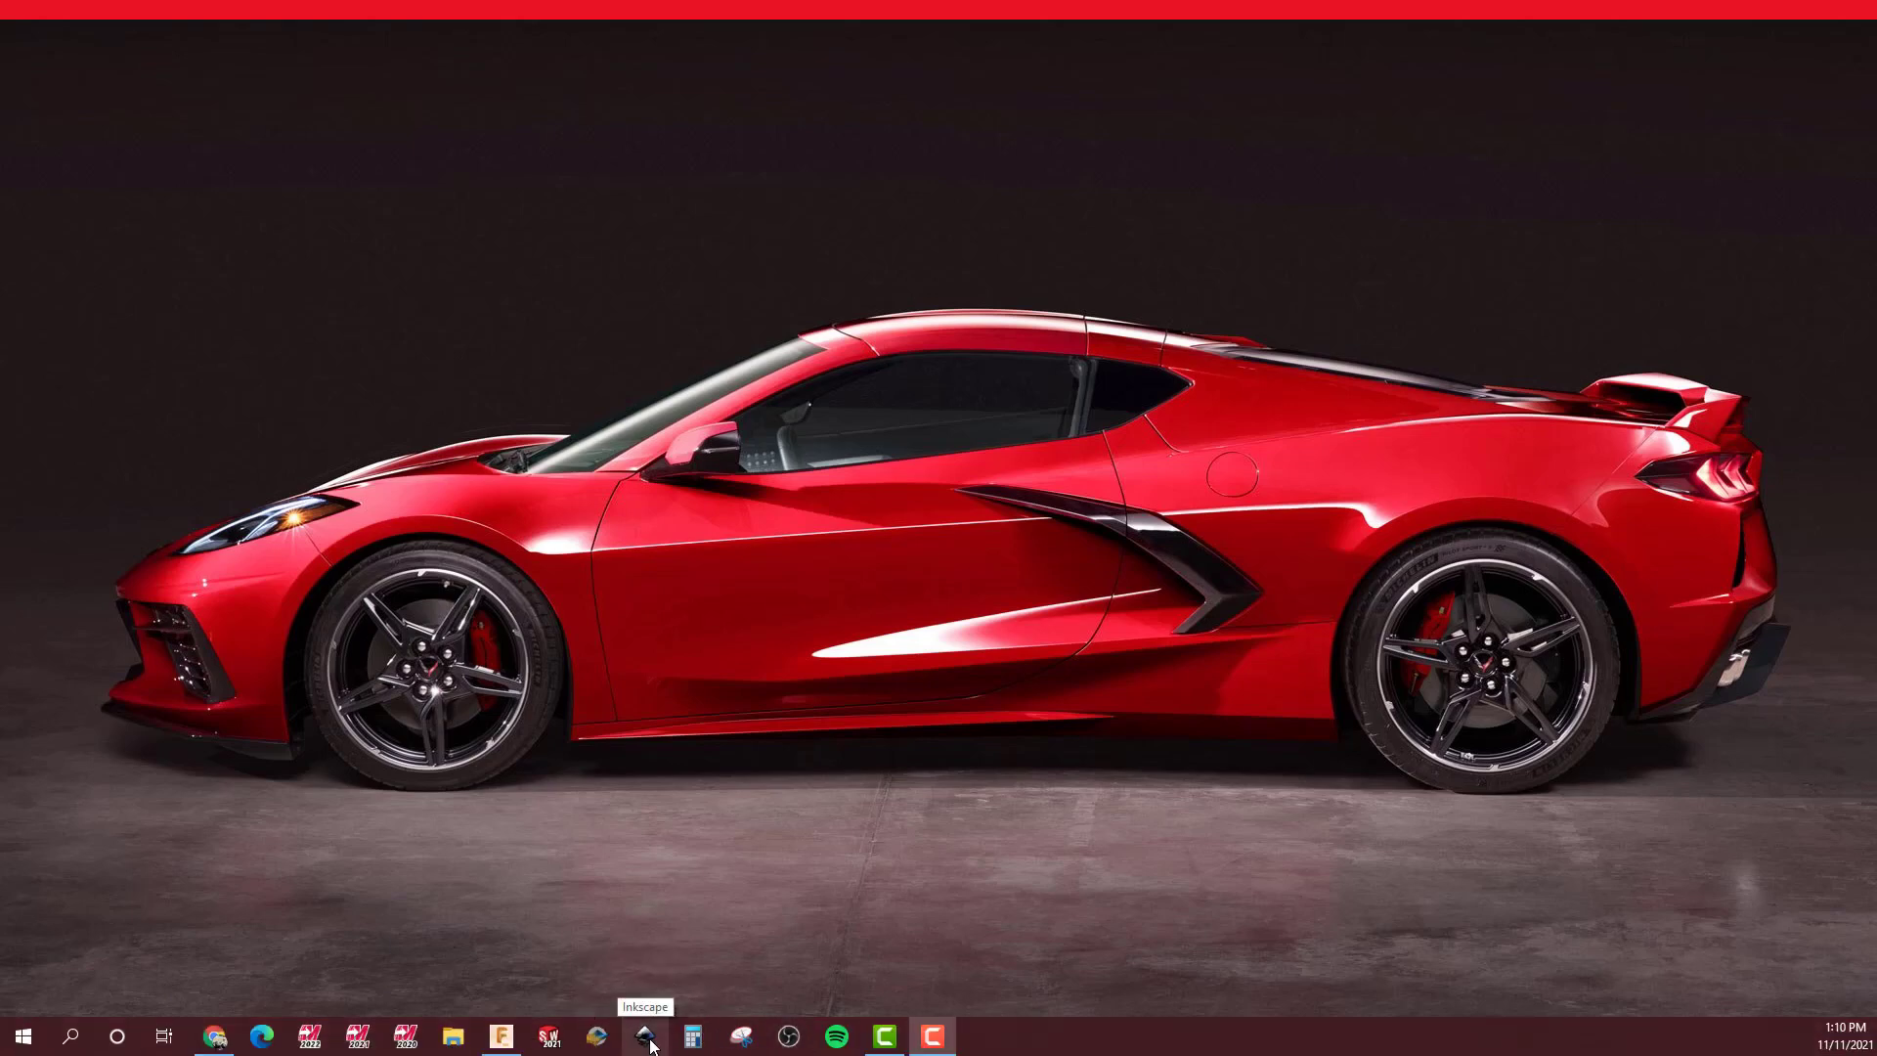
- Switch to the Inkscape window and maximize it
left_click(651, 1045)
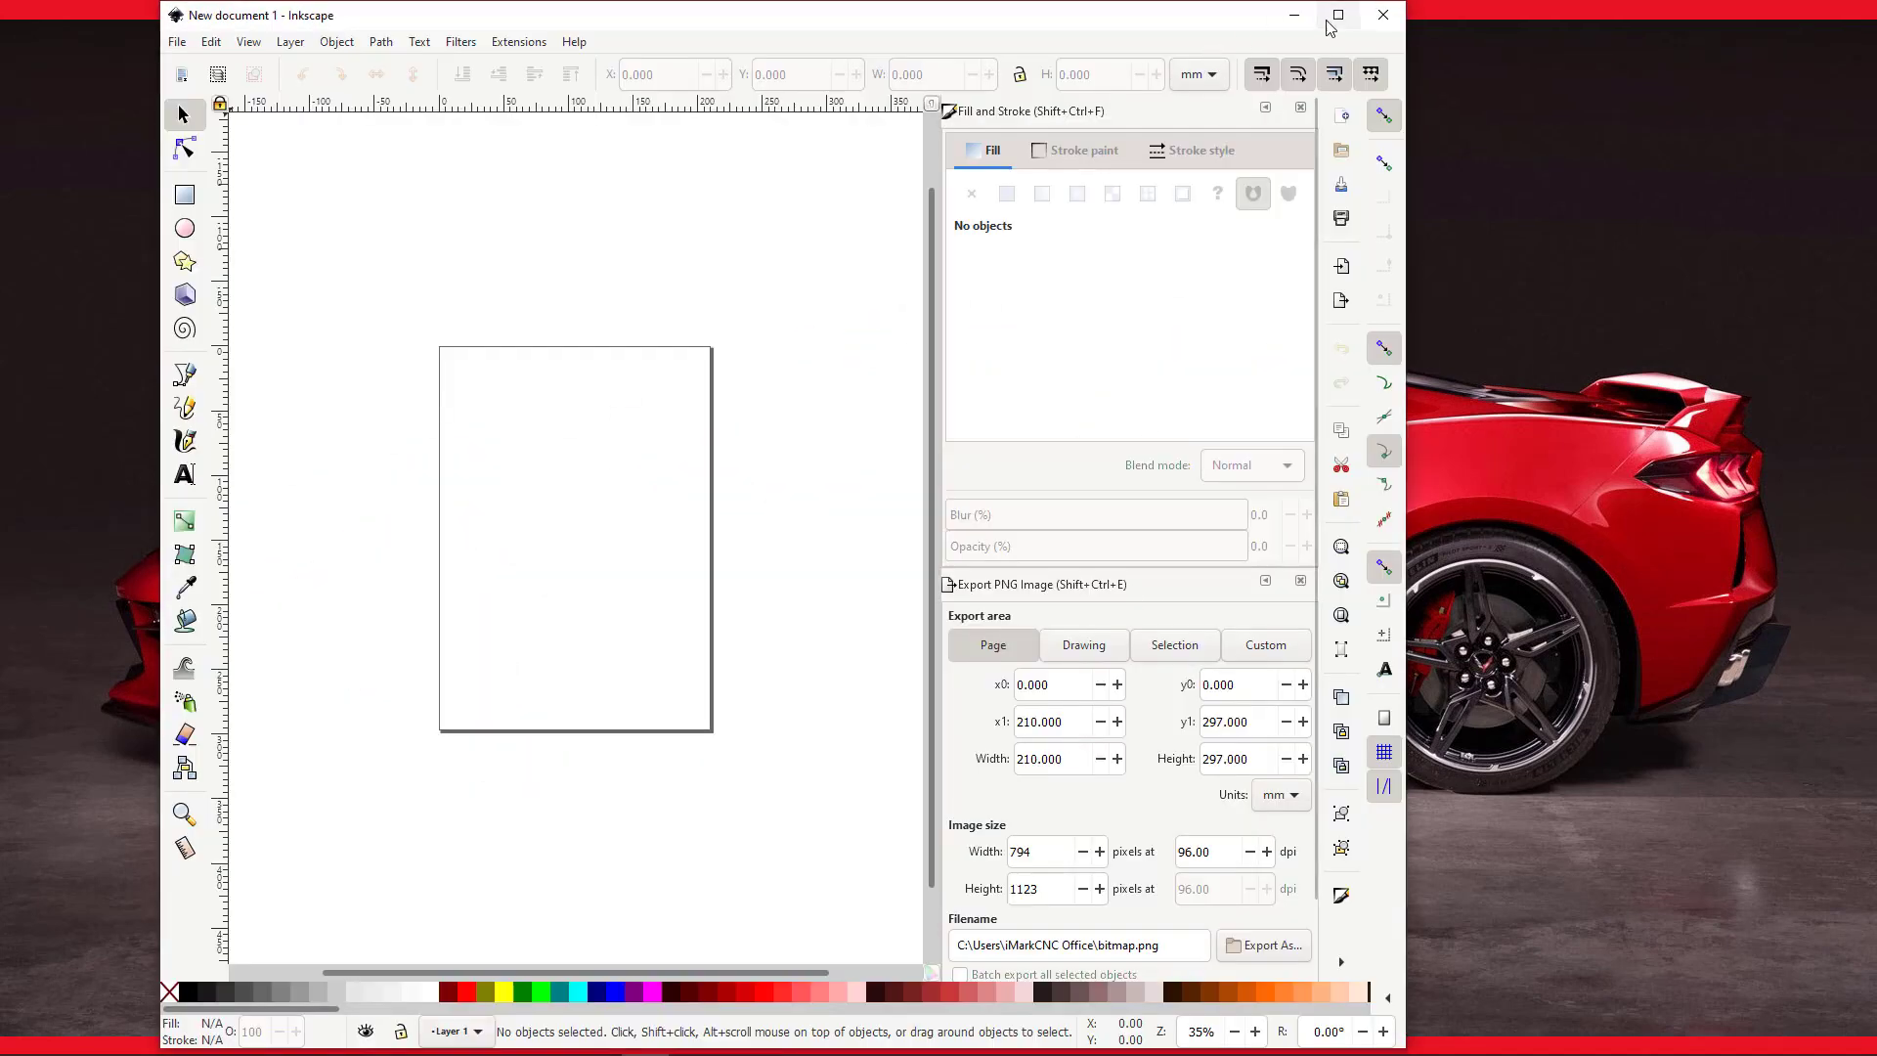
left_click(1335, 17)
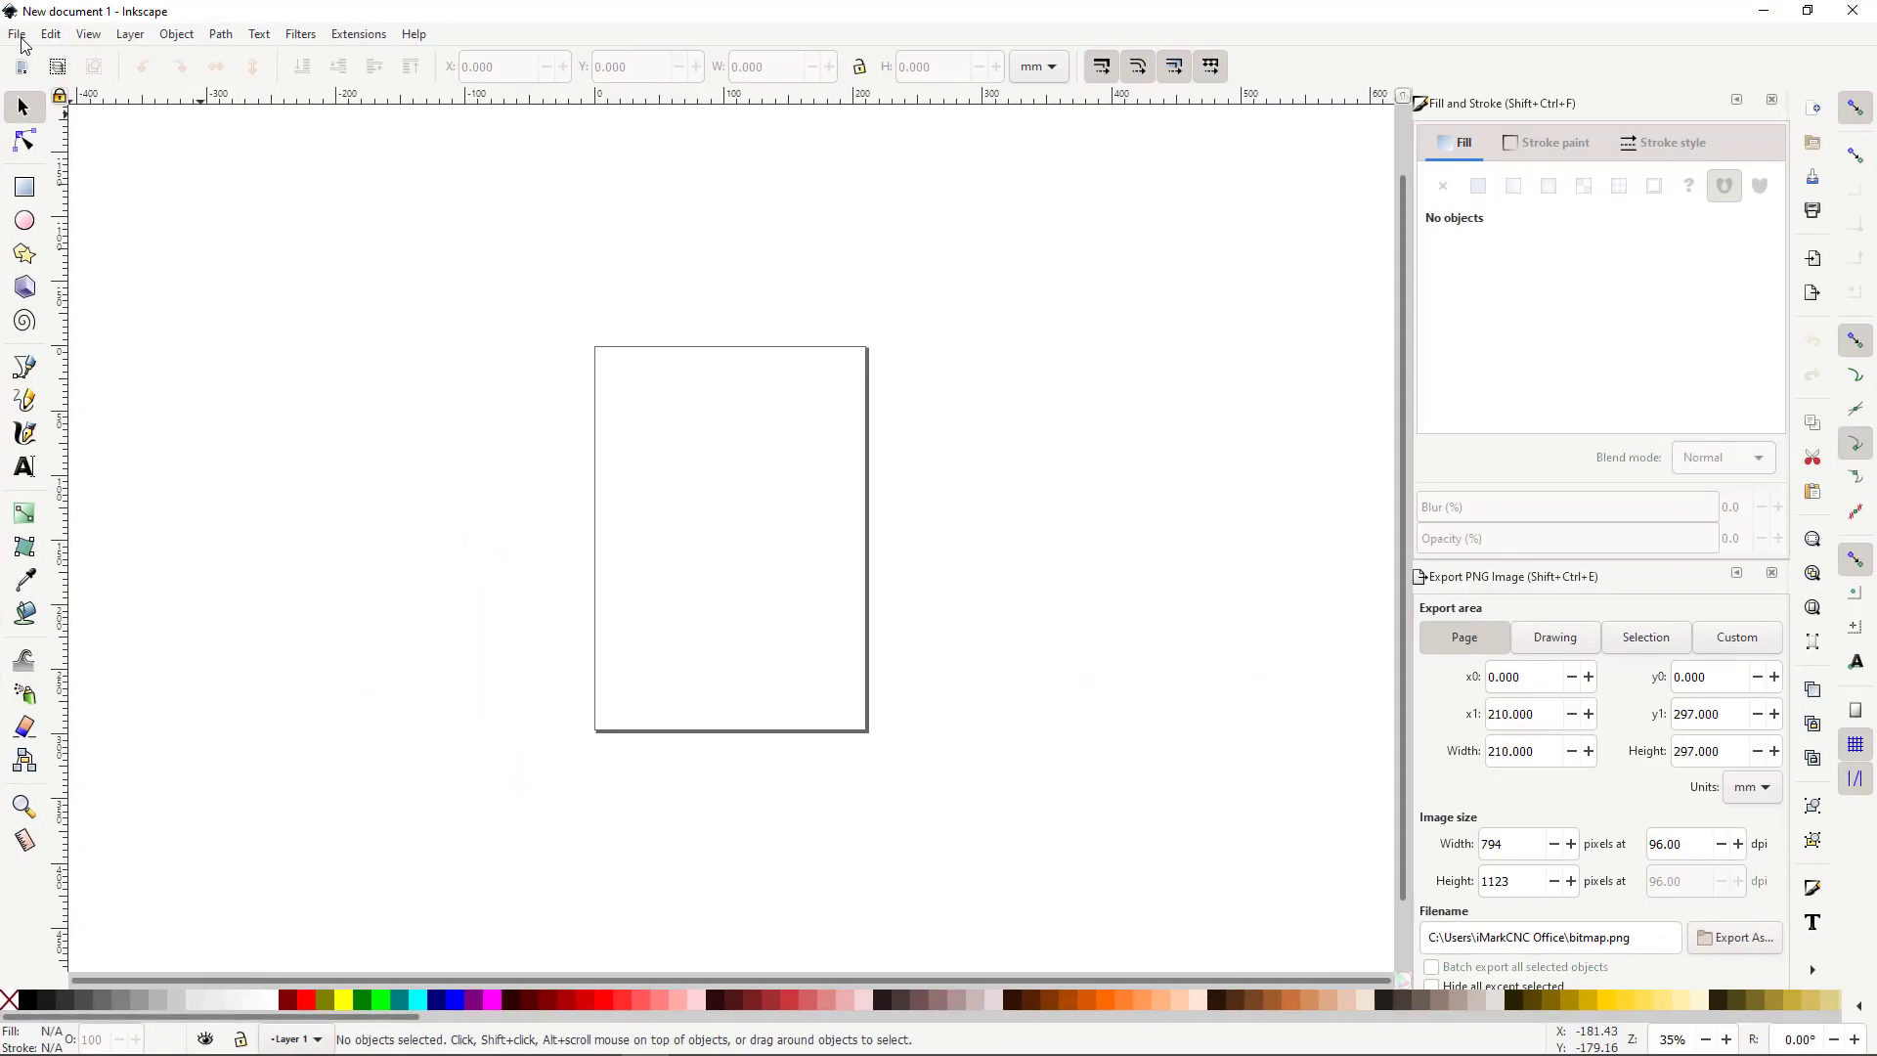
left_click(18, 36)
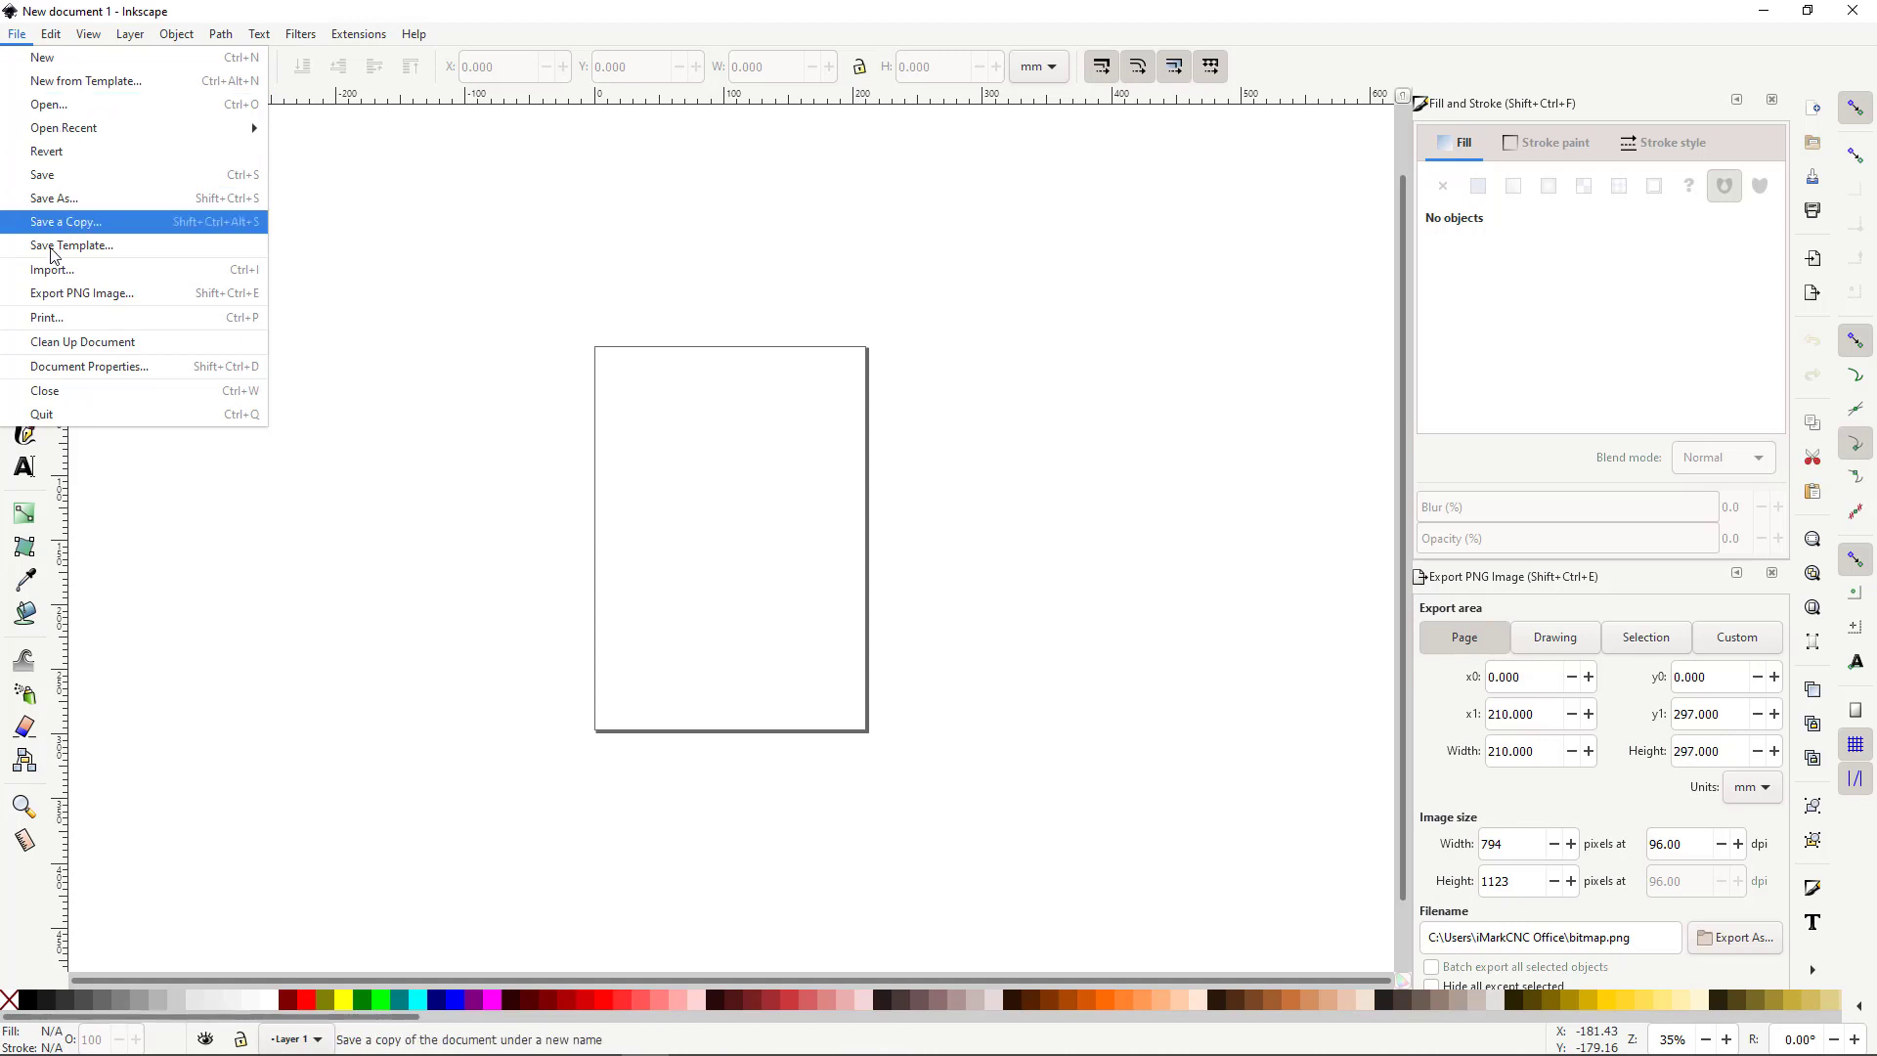
- In Document Properties, use inch display and page units, US Letter size, and scale 1.0
left_click(74, 368)
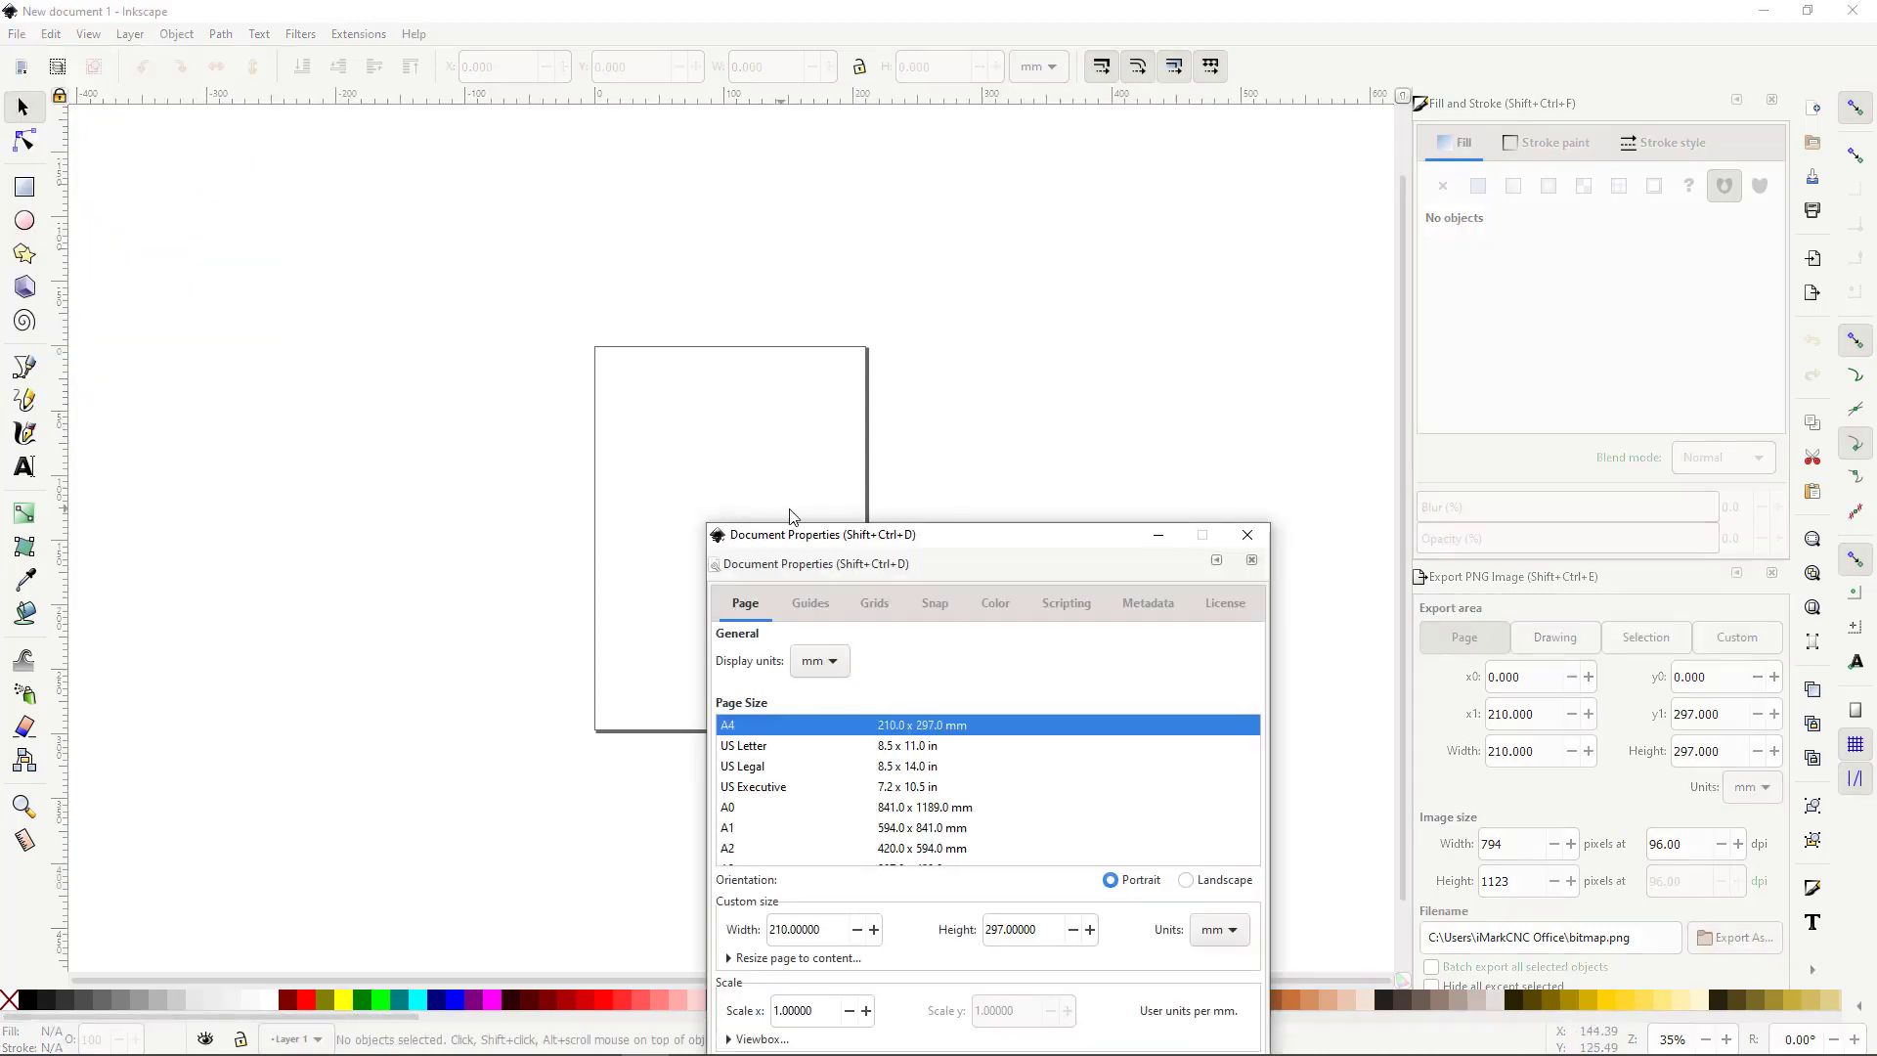
left_click_drag(933, 541, 876, 210)
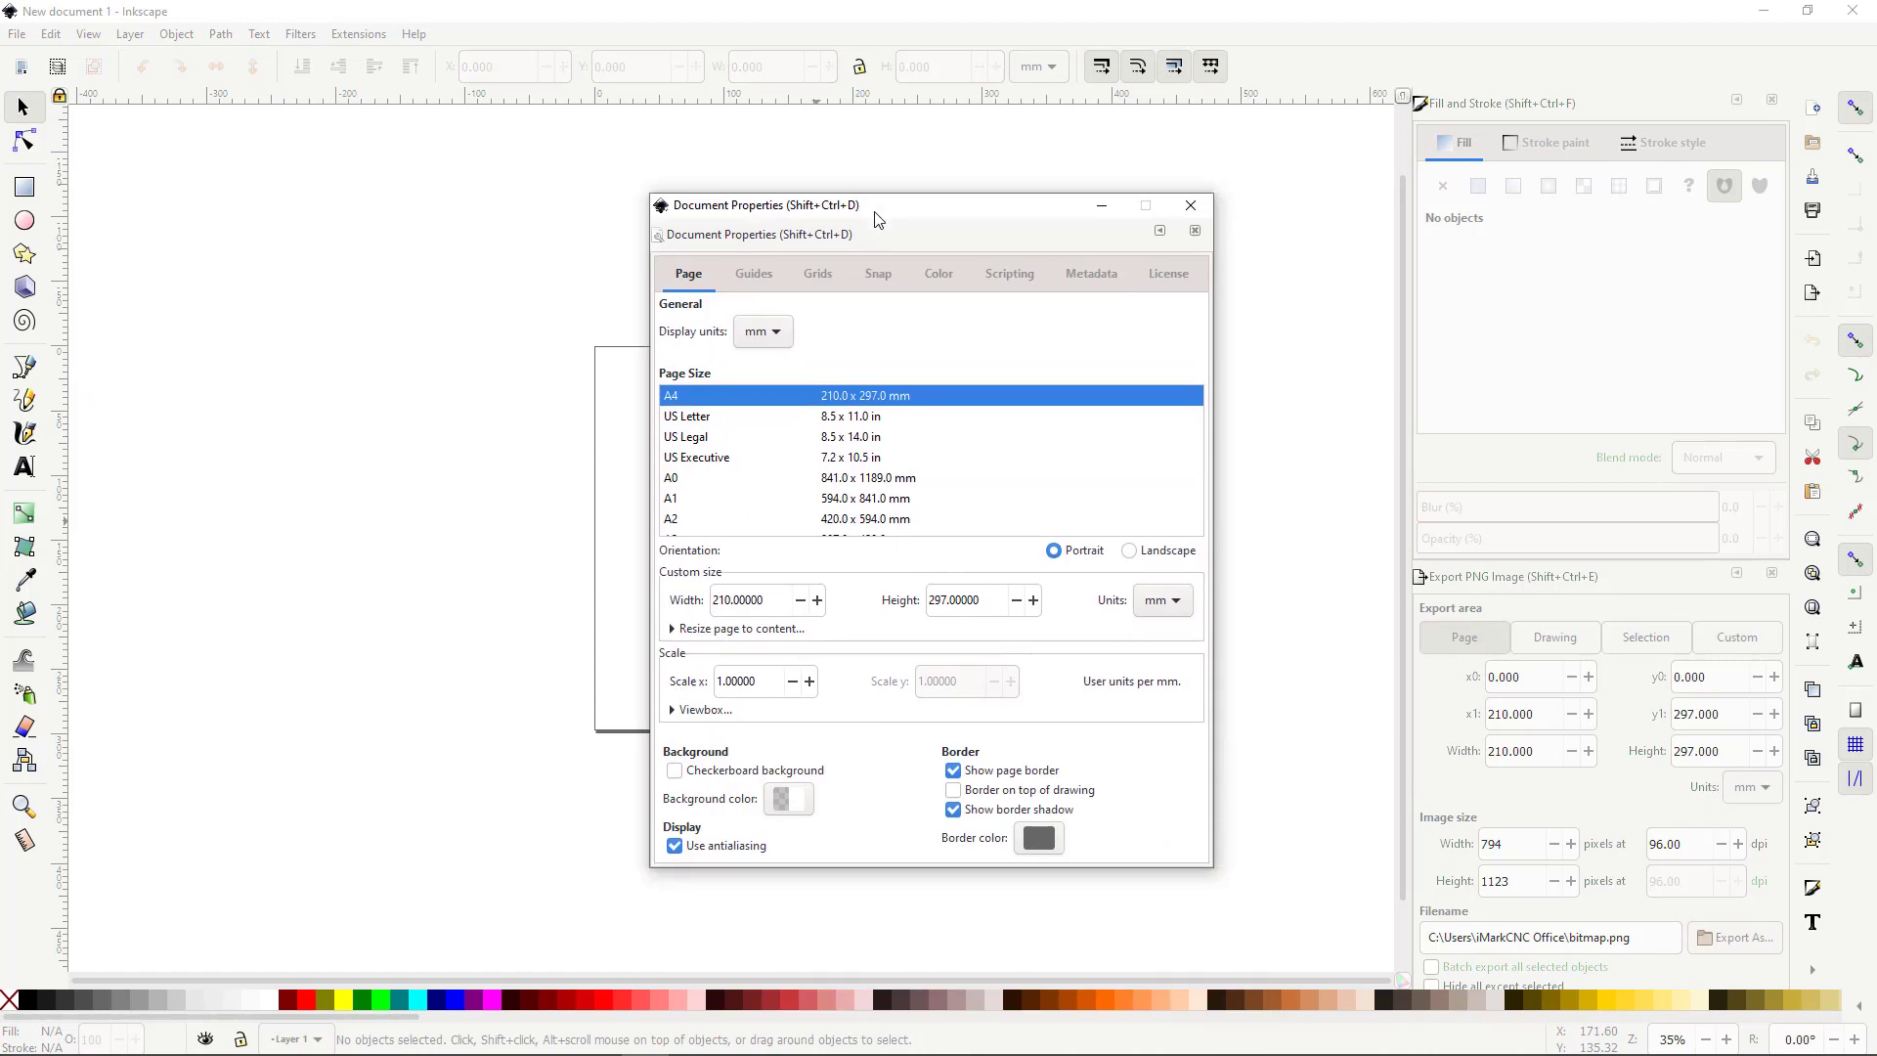
left_click(759, 337)
left_click(768, 369)
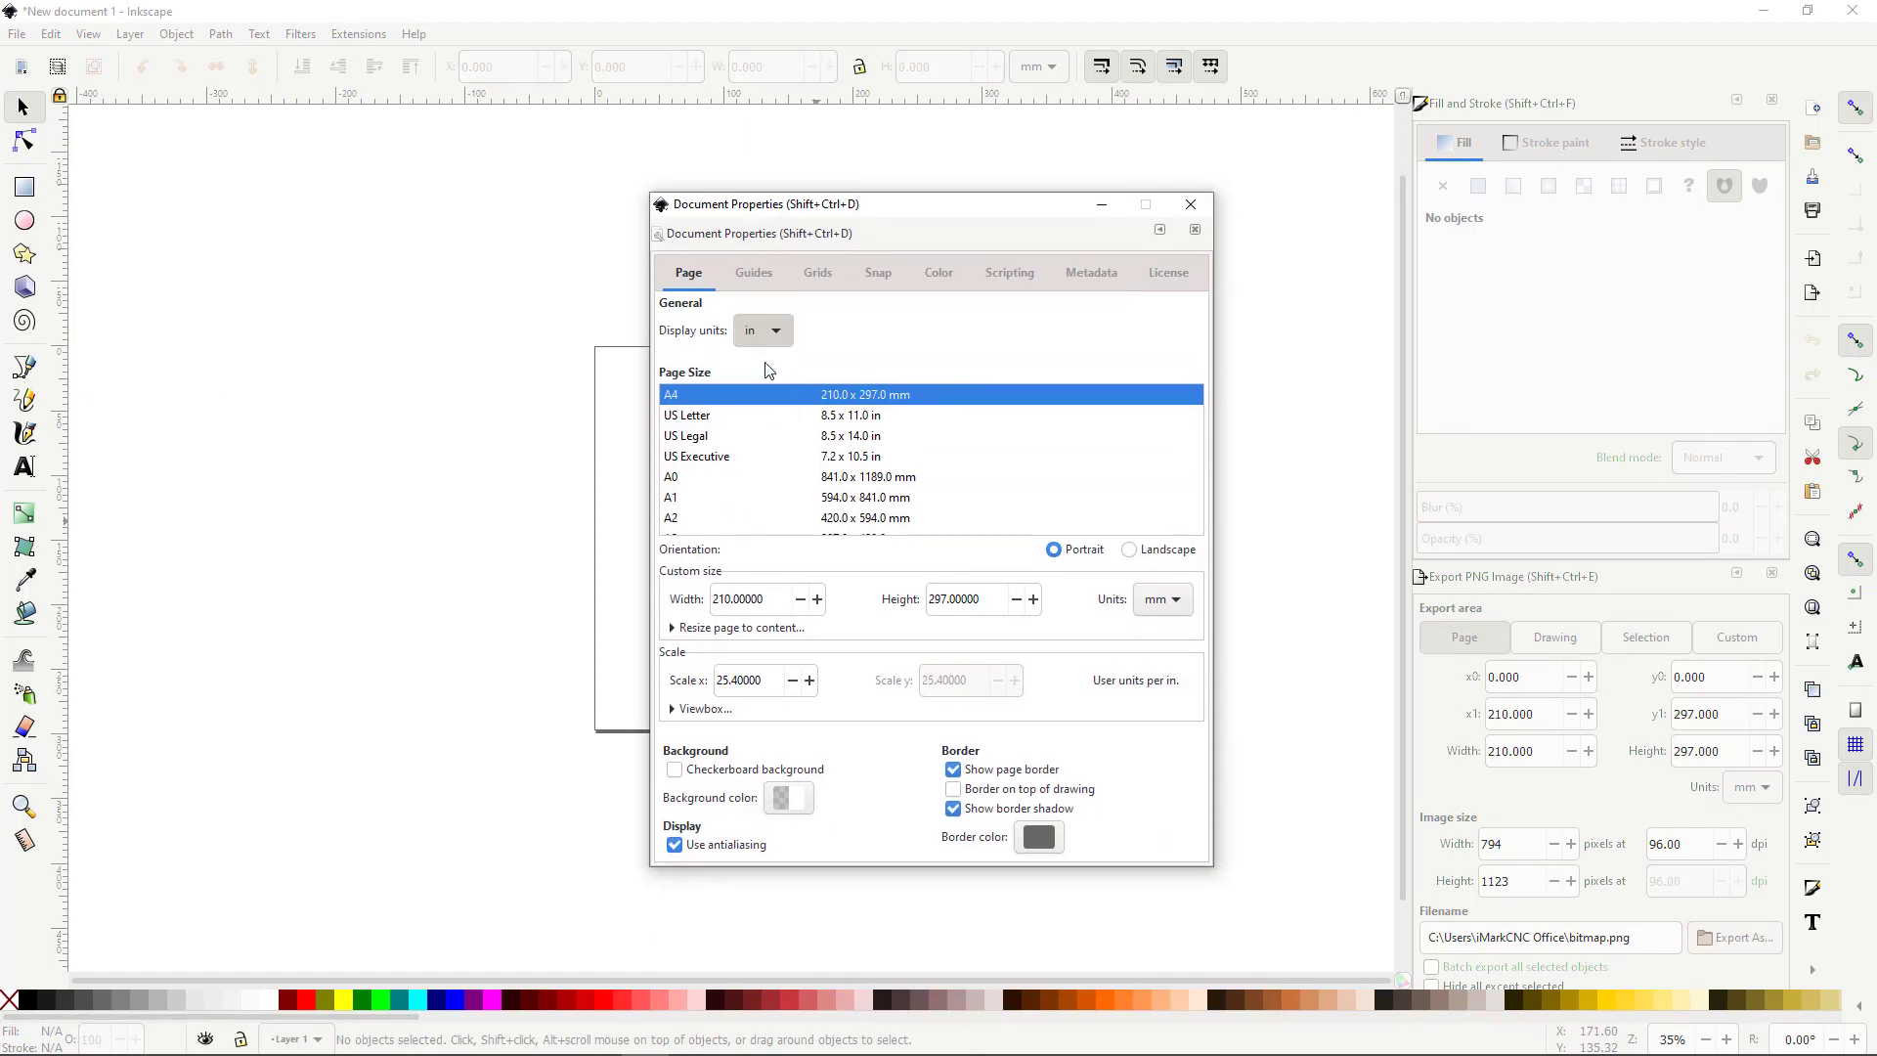
left_click(1160, 606)
left_click(1155, 628)
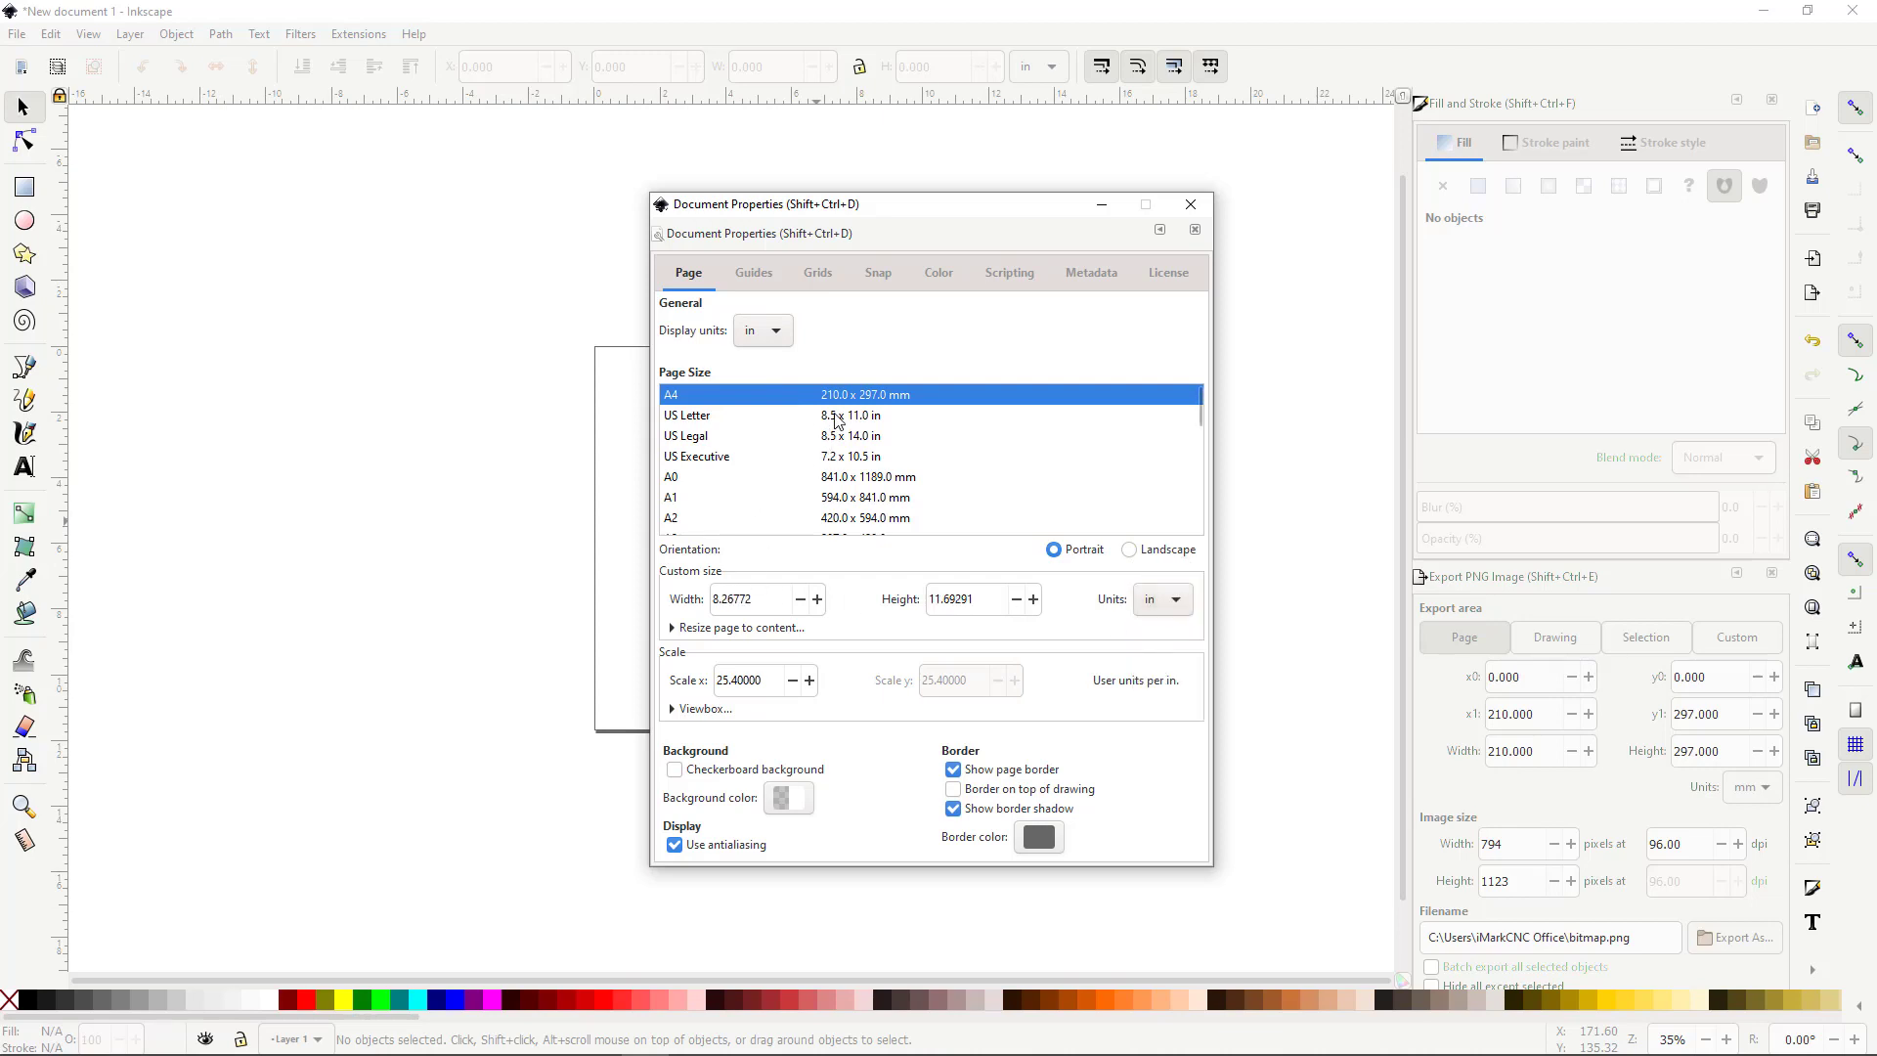
left_click(838, 419)
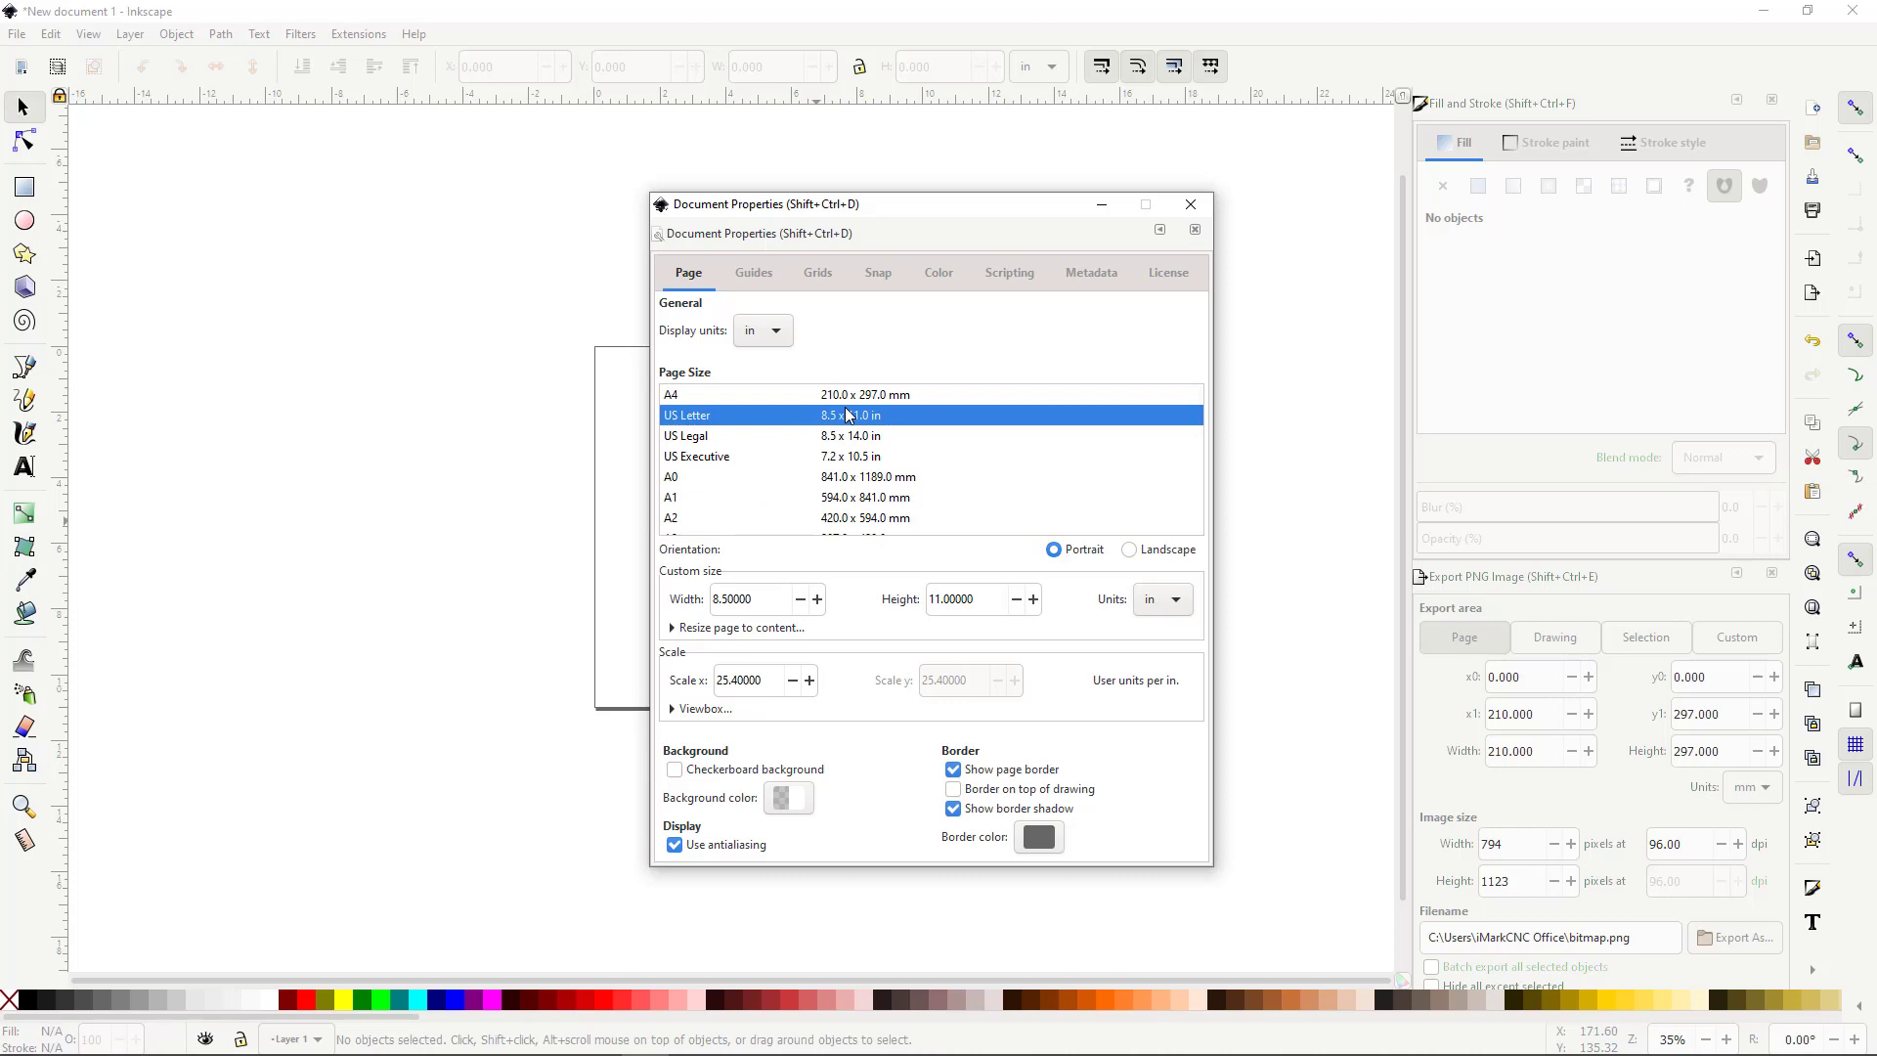
left_click(763, 684)
left_click_drag(763, 684, 719, 688)
type("1.0")
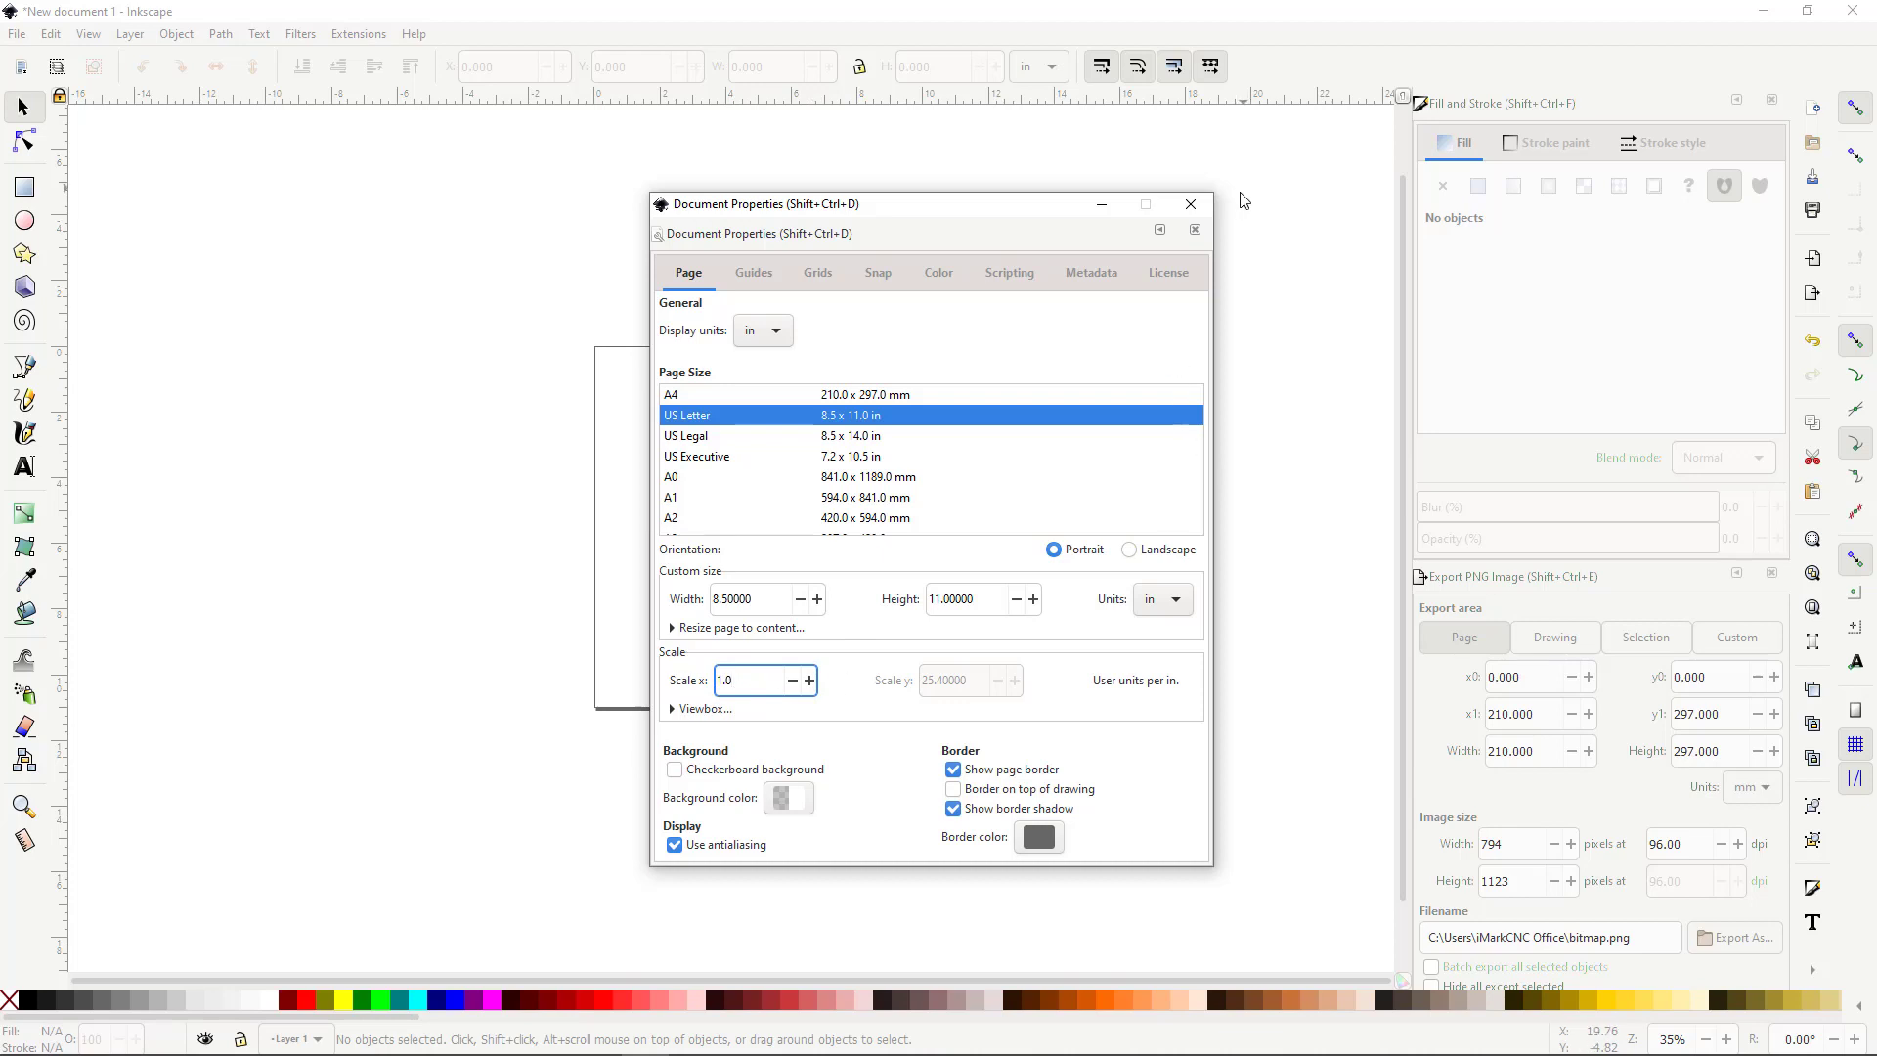
left_click(1191, 204)
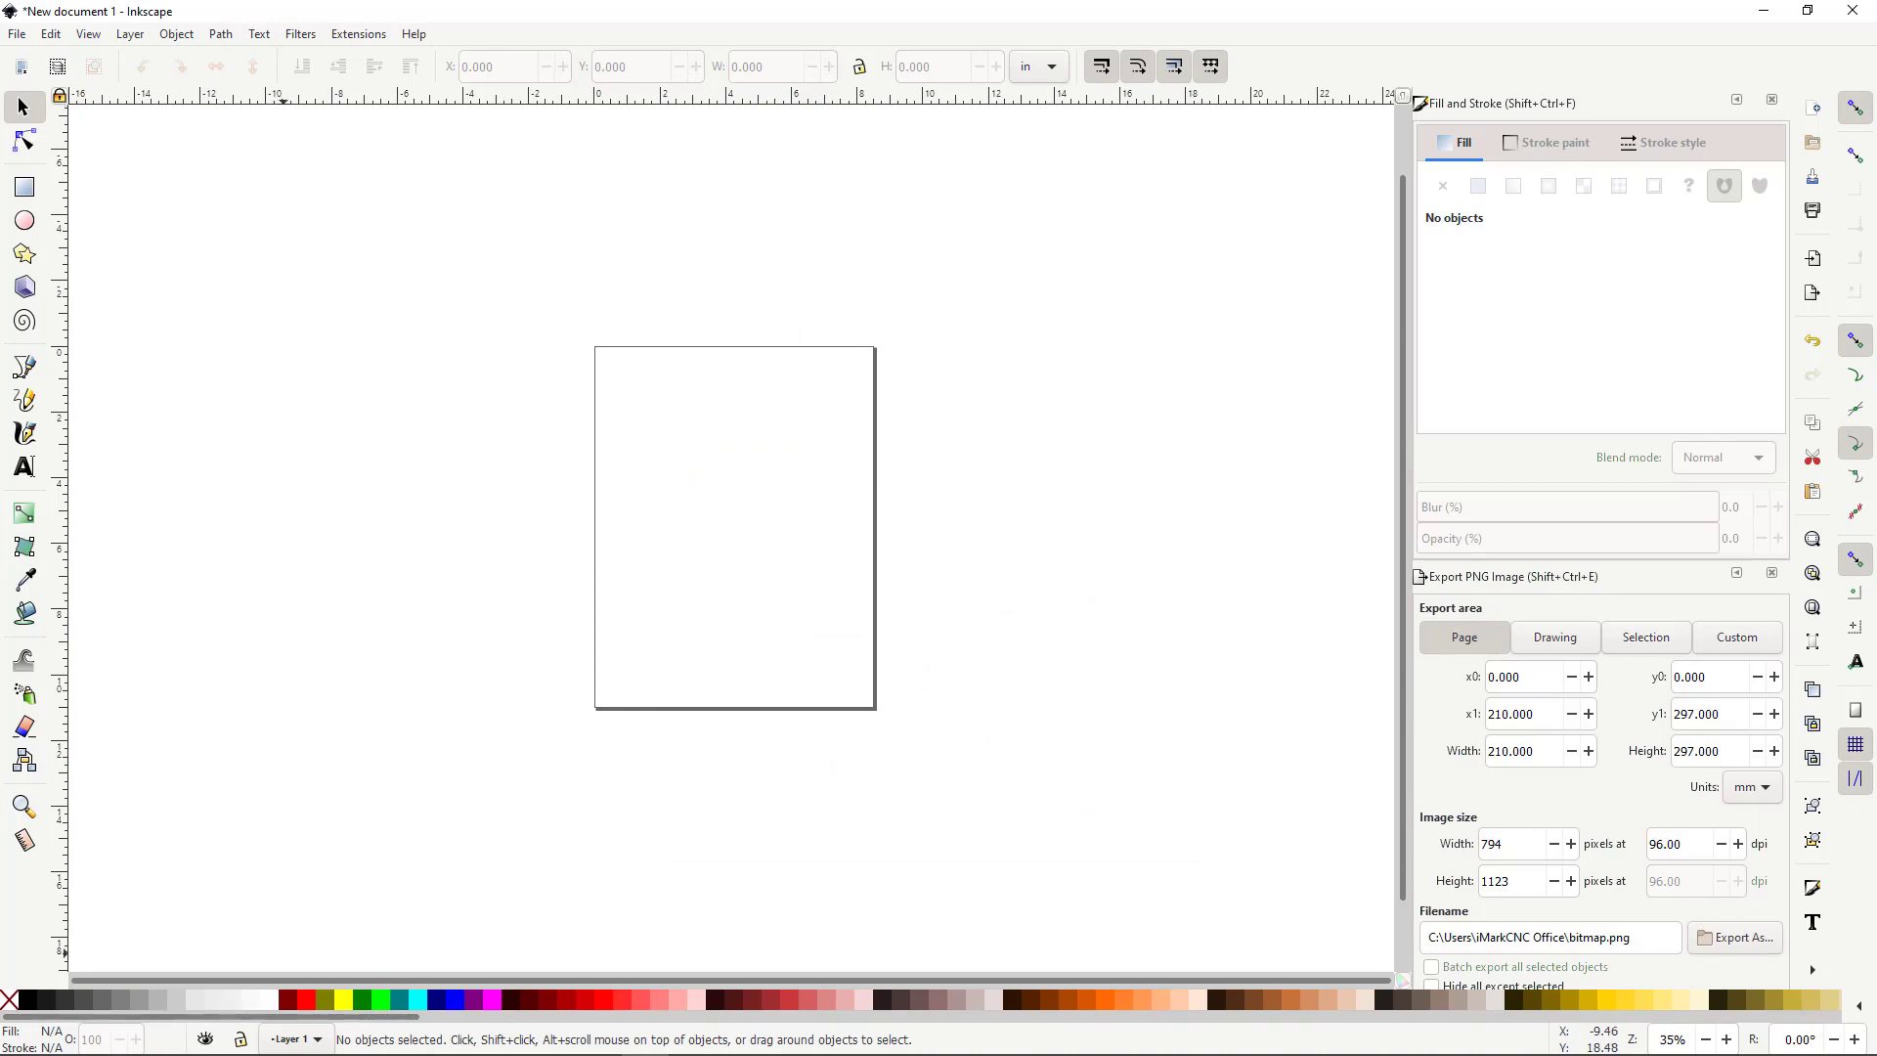
mouse_move(358, 1052)
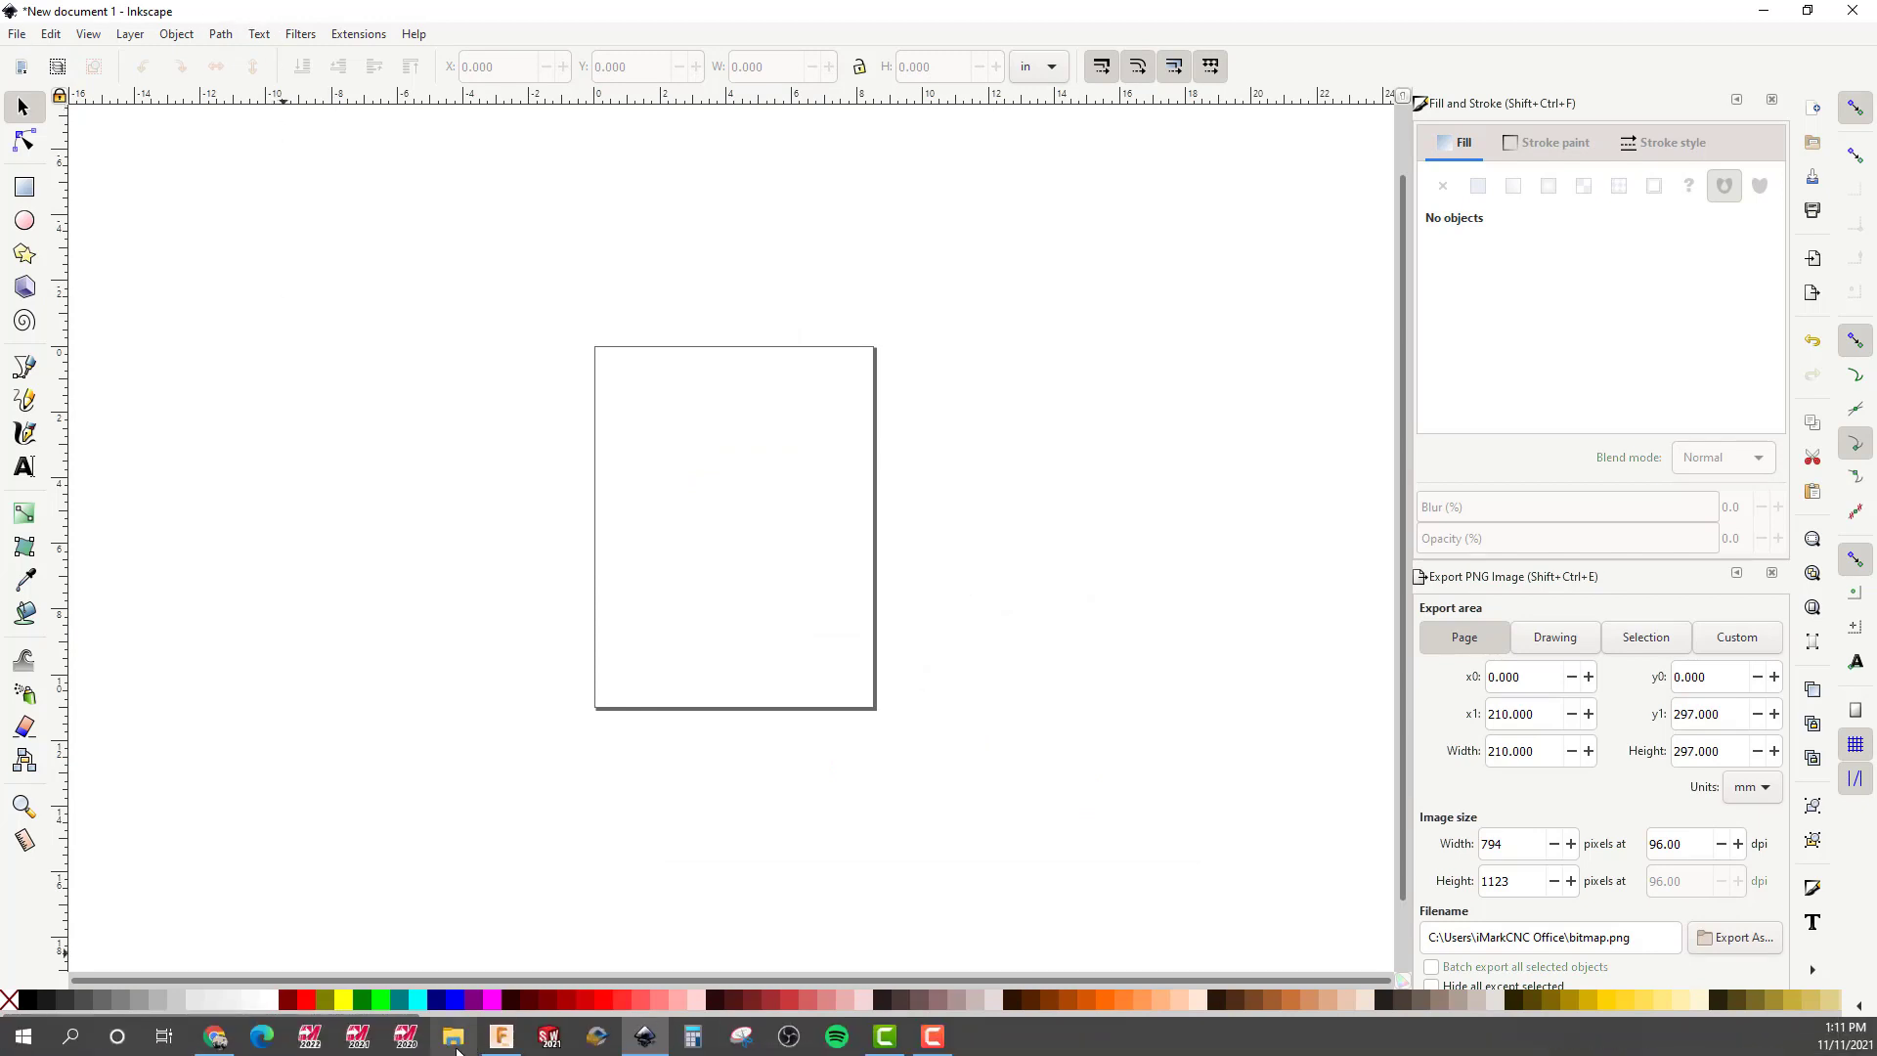
- From Downloads > 1-IMAGES FOR INKSCAP-2021, drag 1957-CHEVY BEL-AIR onto the Inkscape canvas
left_click(455, 1044)
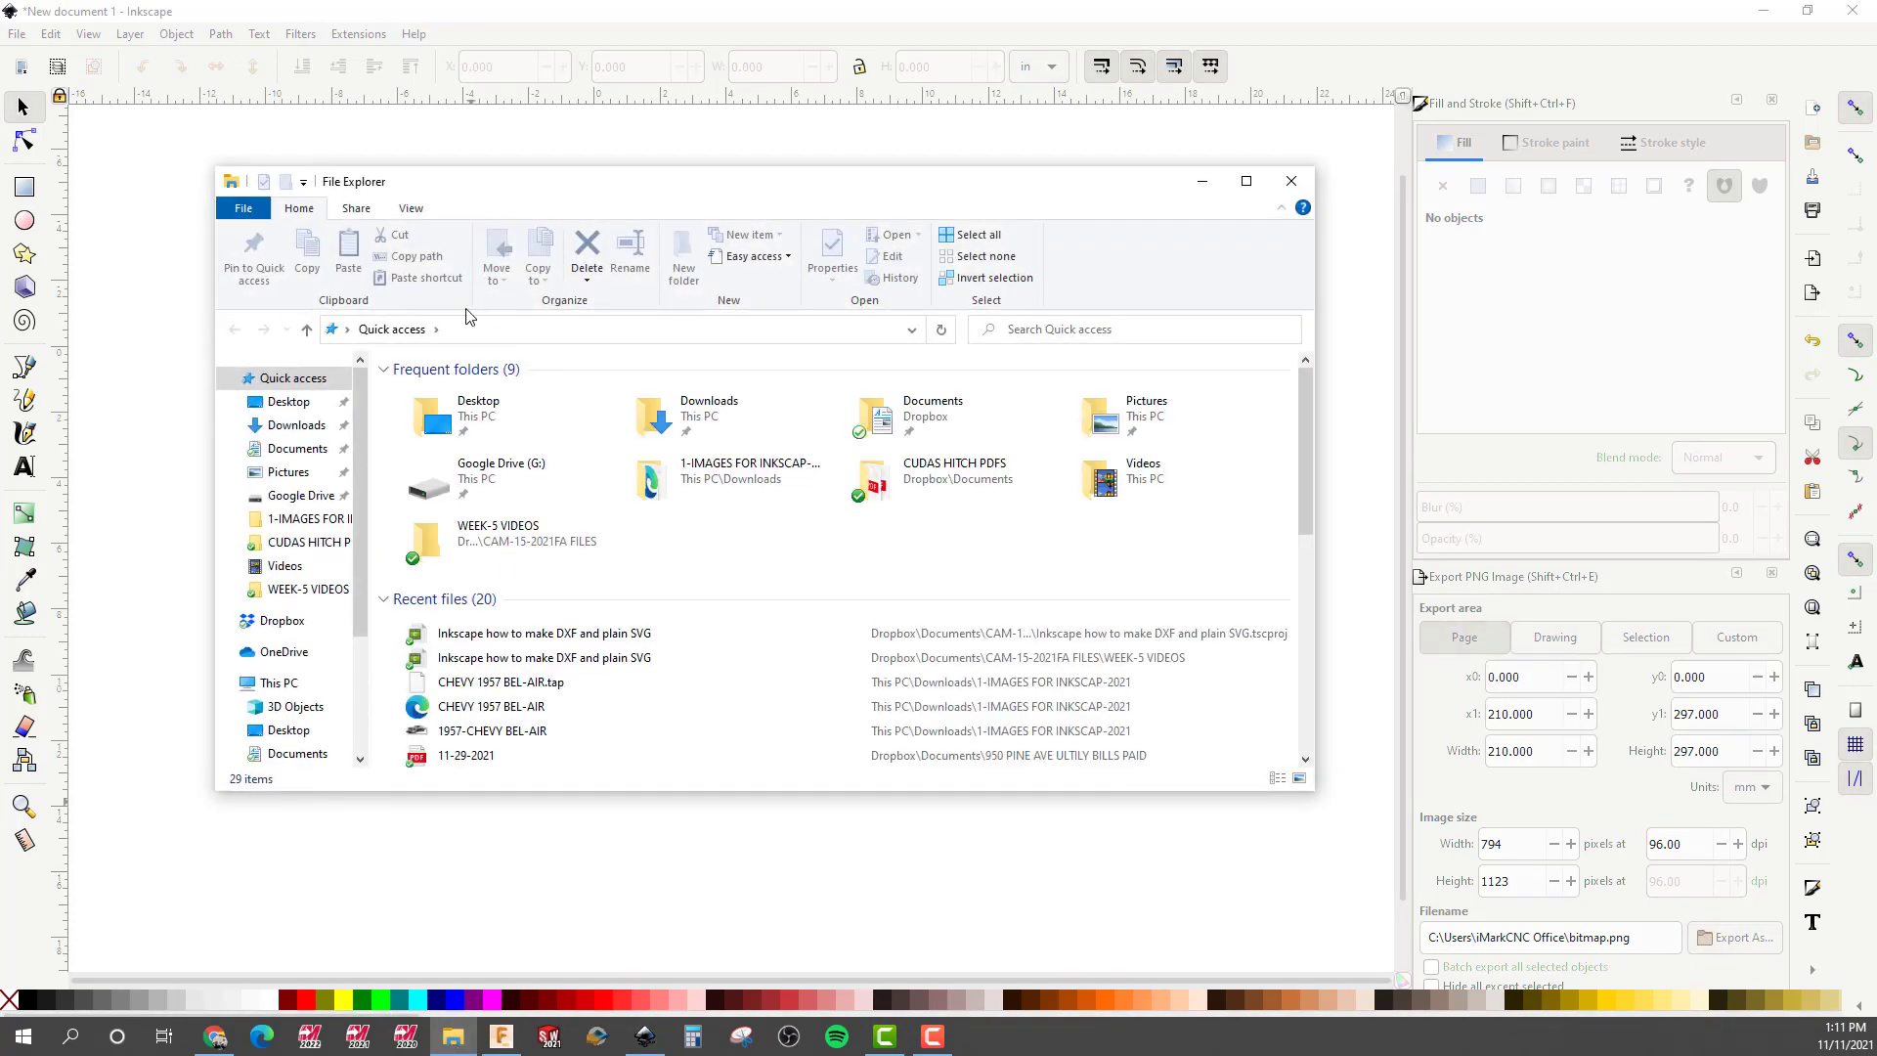
double_click(690, 410)
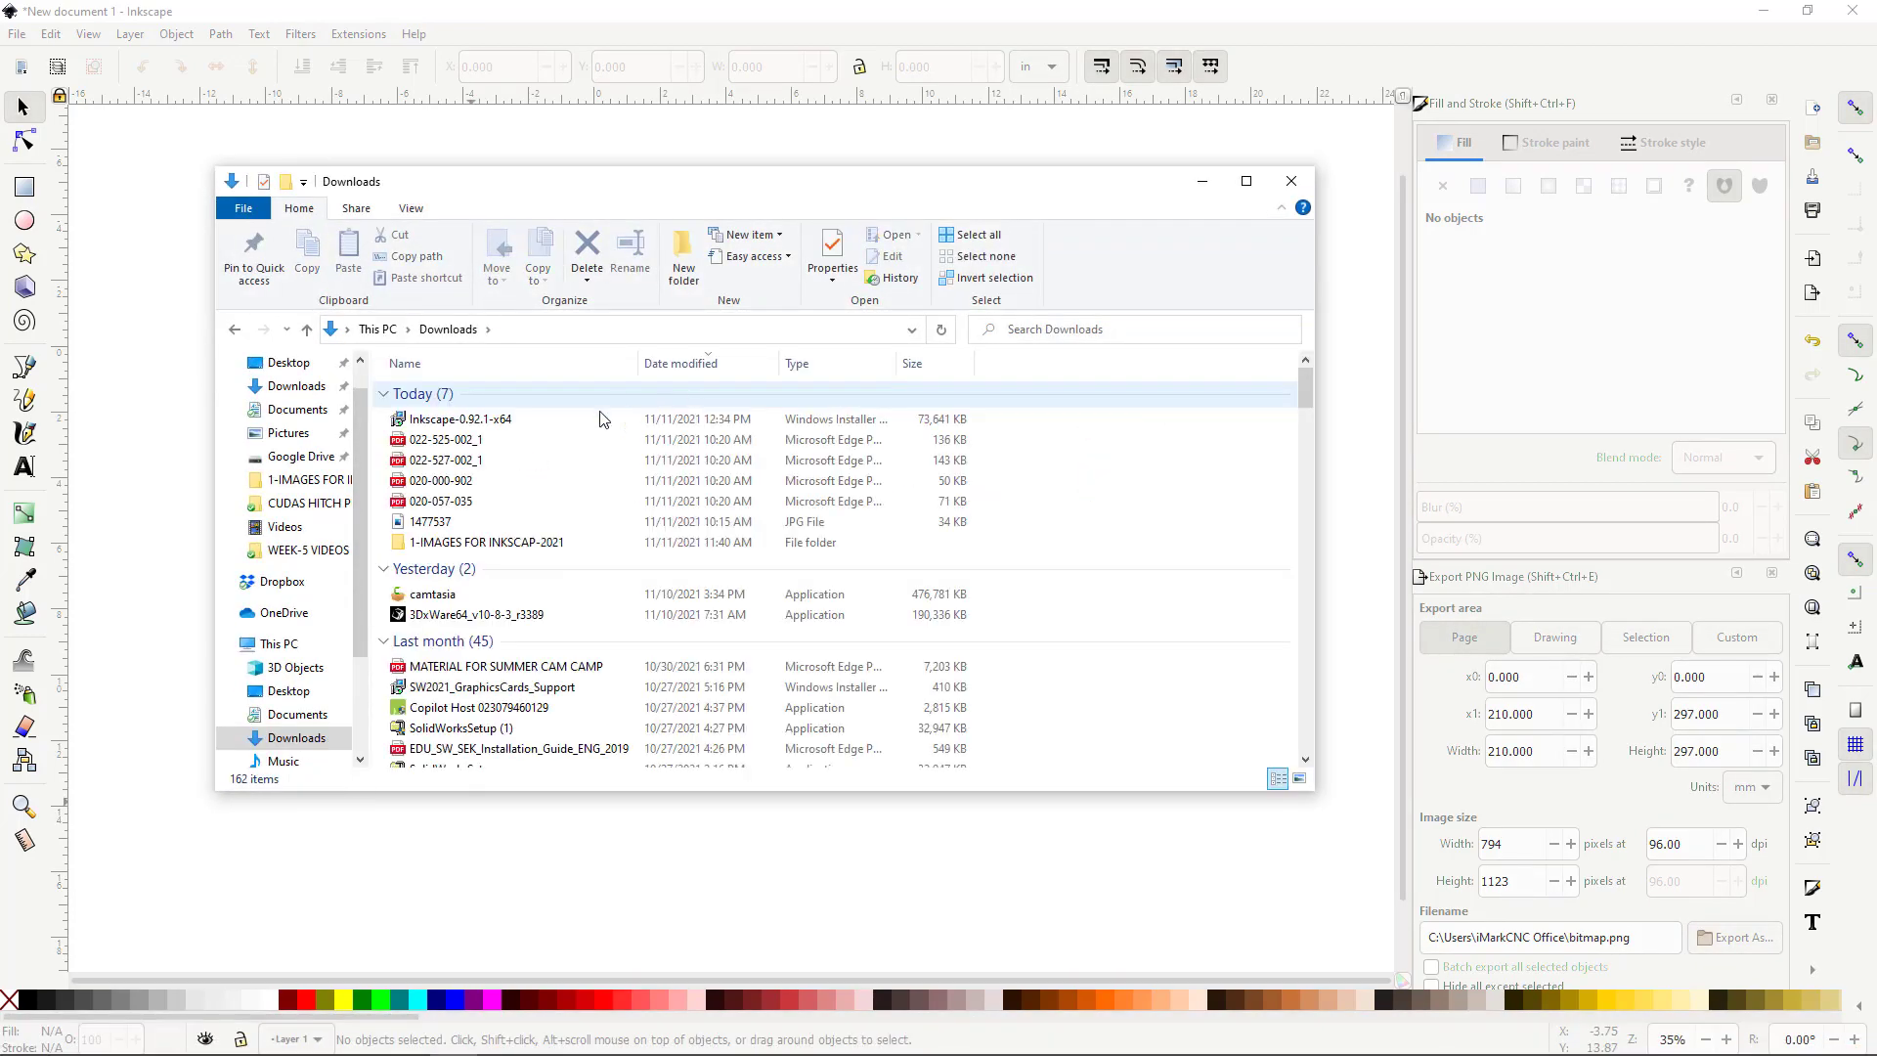
double_click(480, 544)
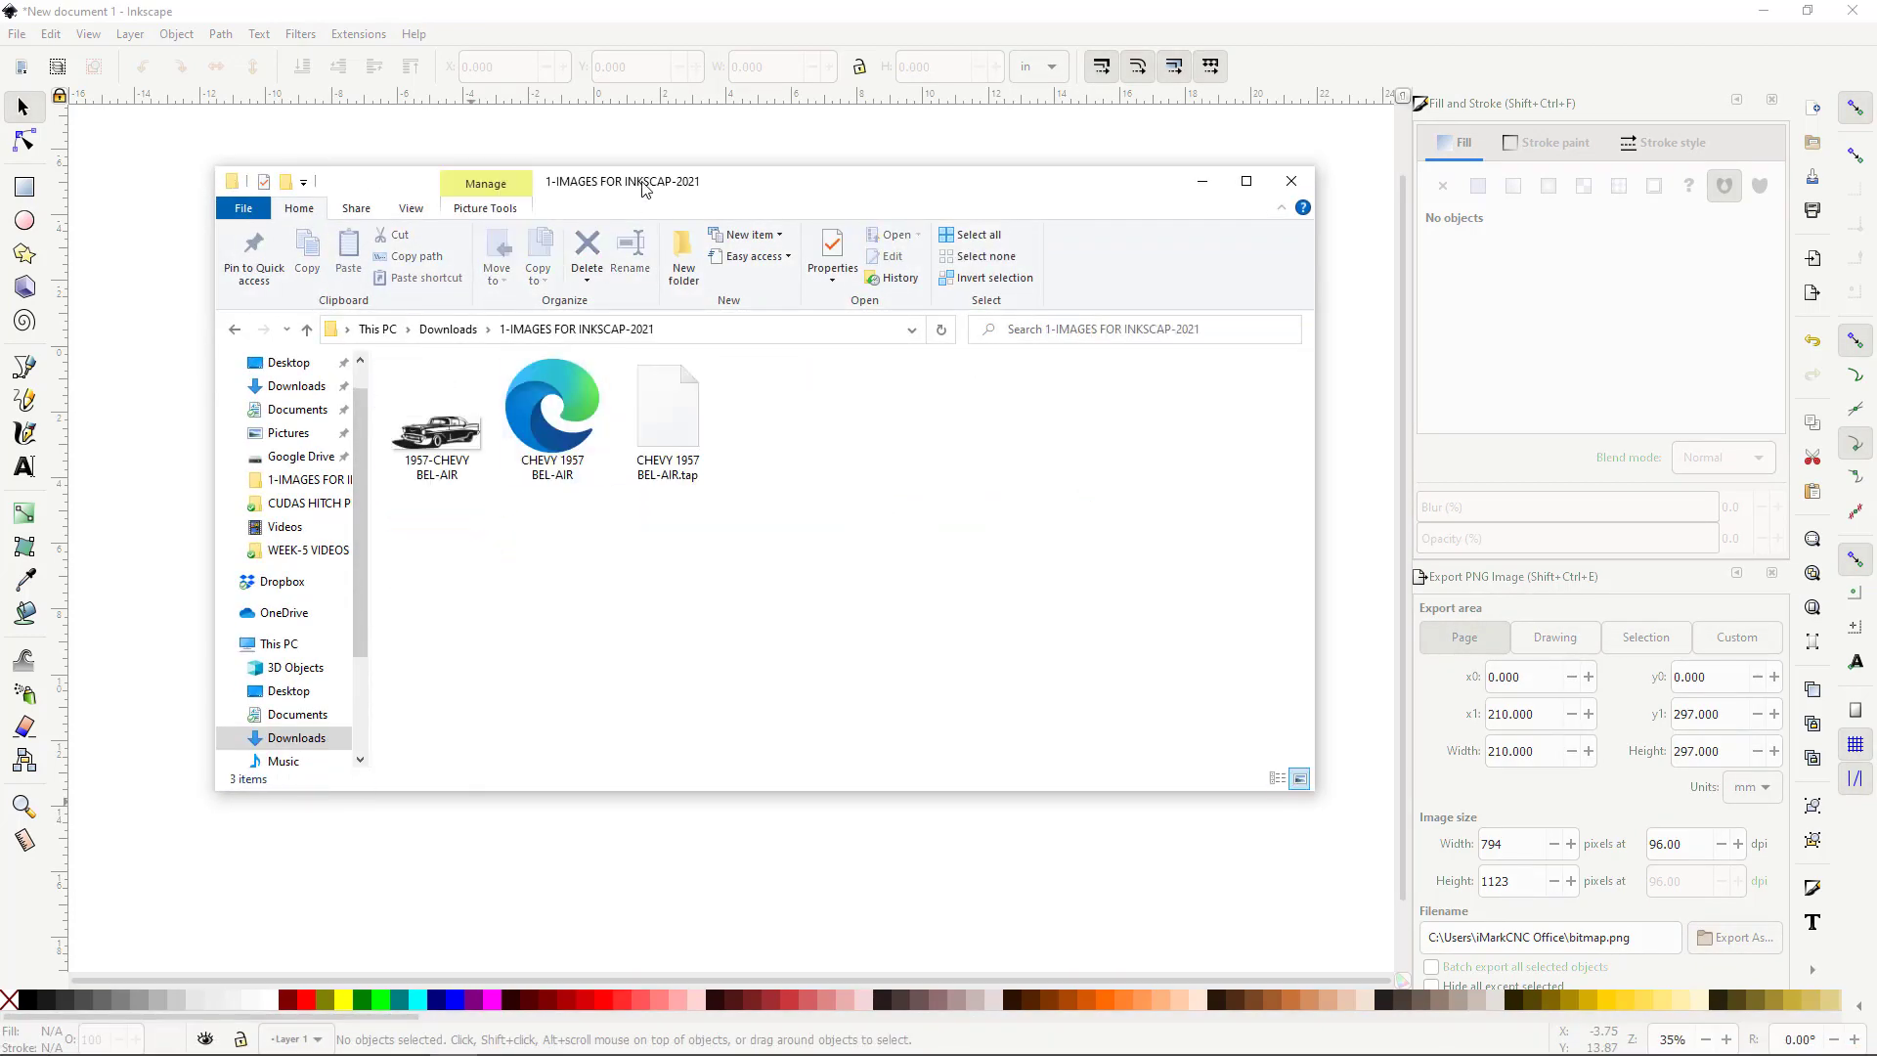
left_click_drag(645, 186, 1555, 194)
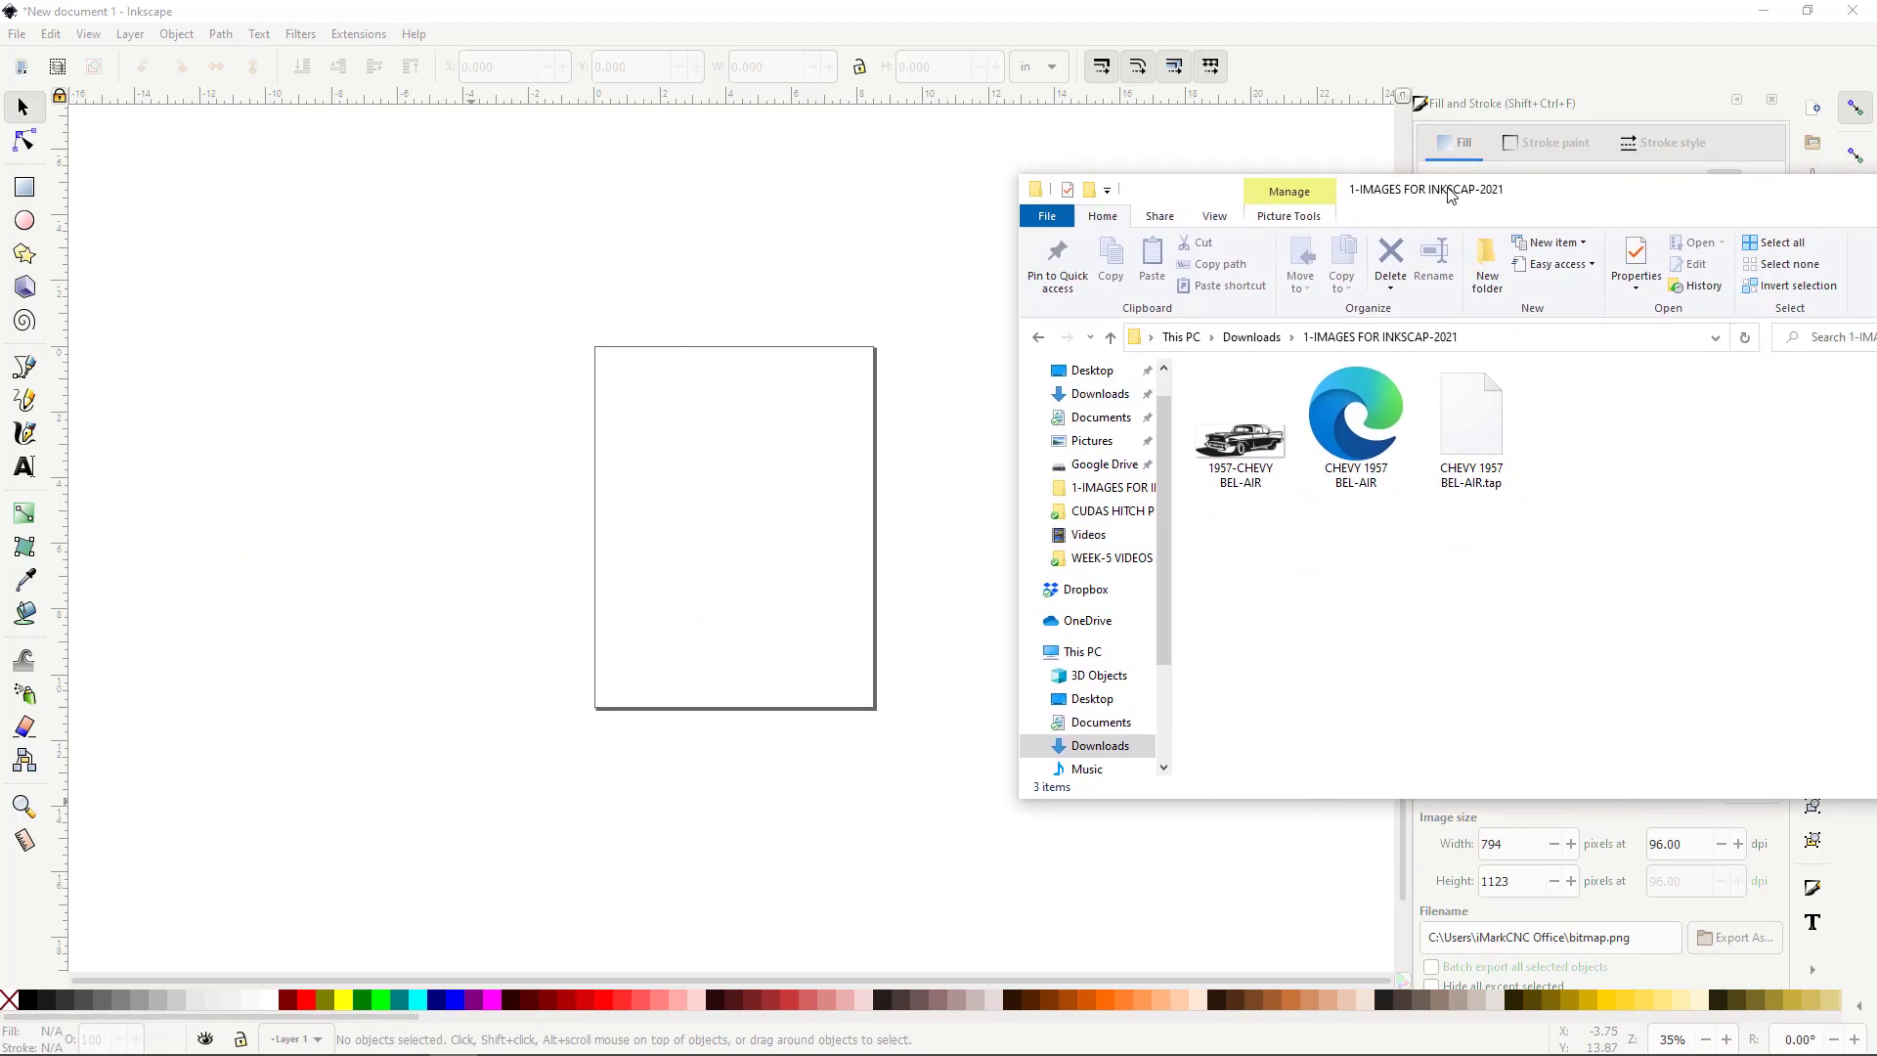
left_click_drag(1201, 451, 733, 527)
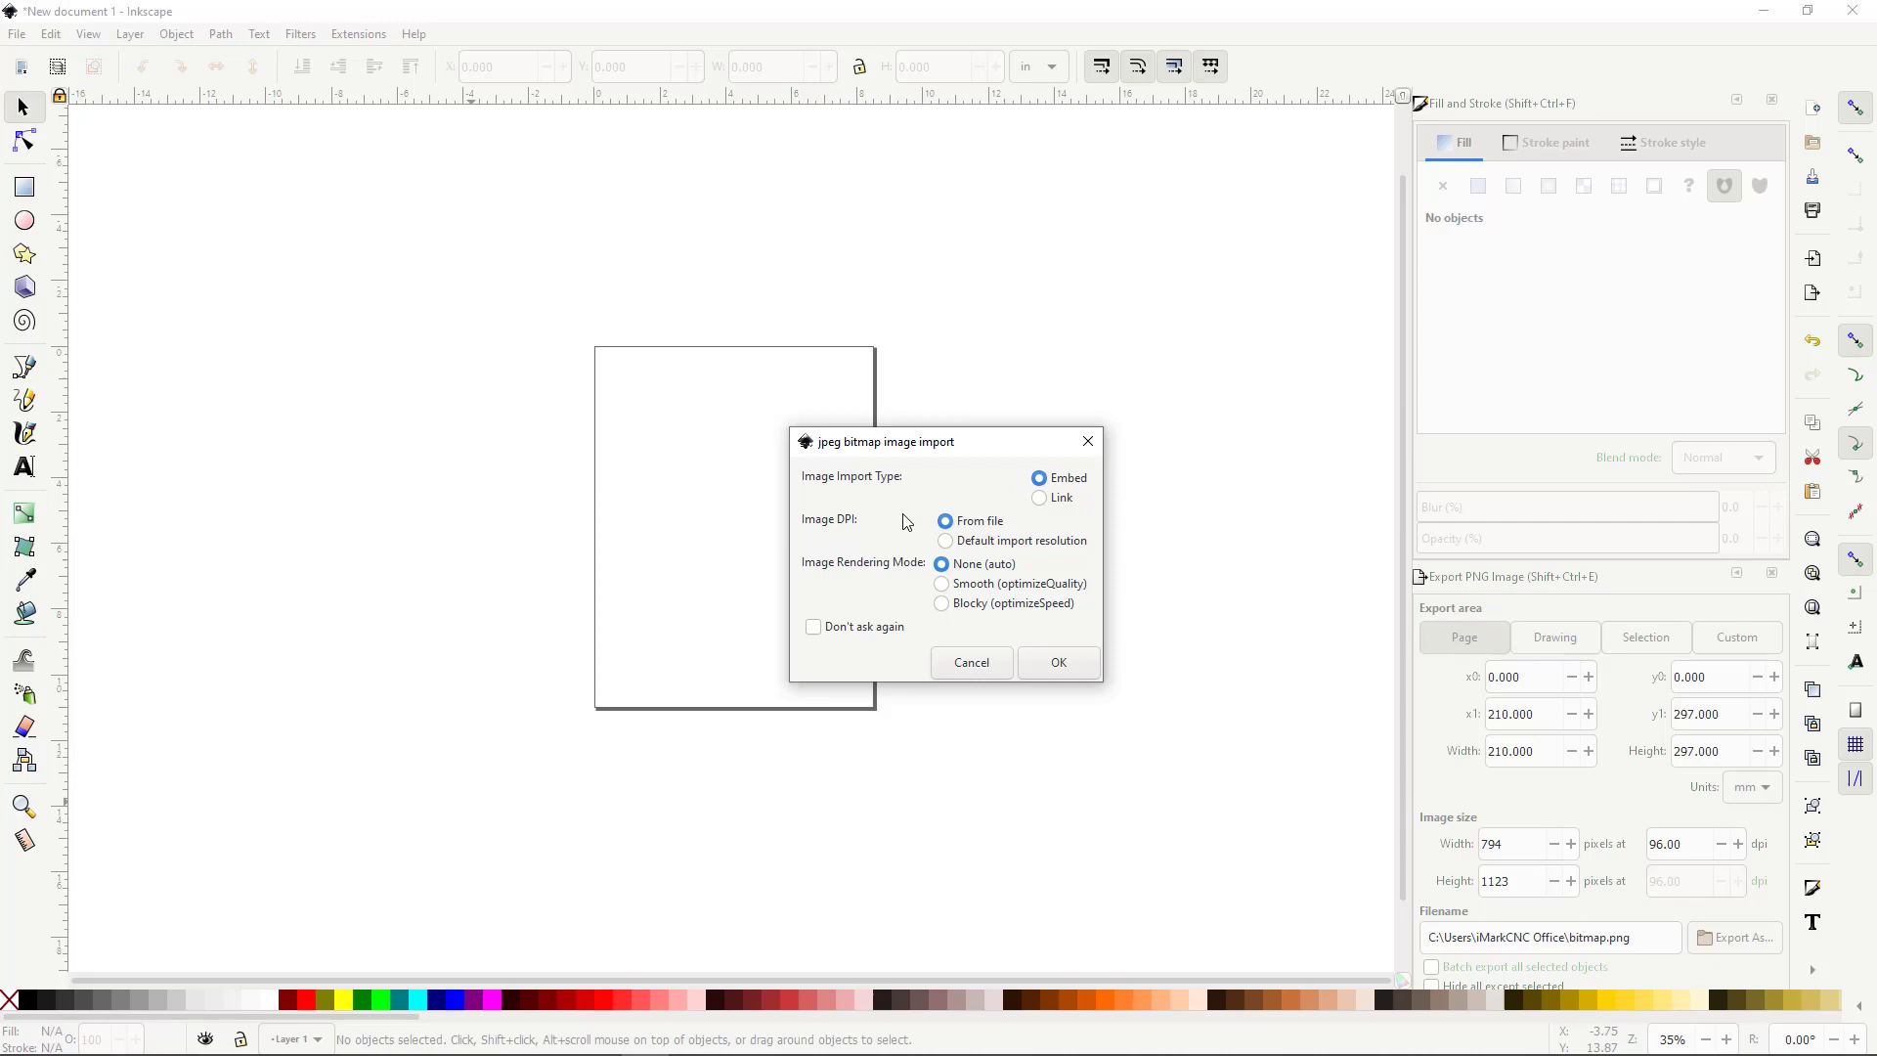
left_click(1054, 669)
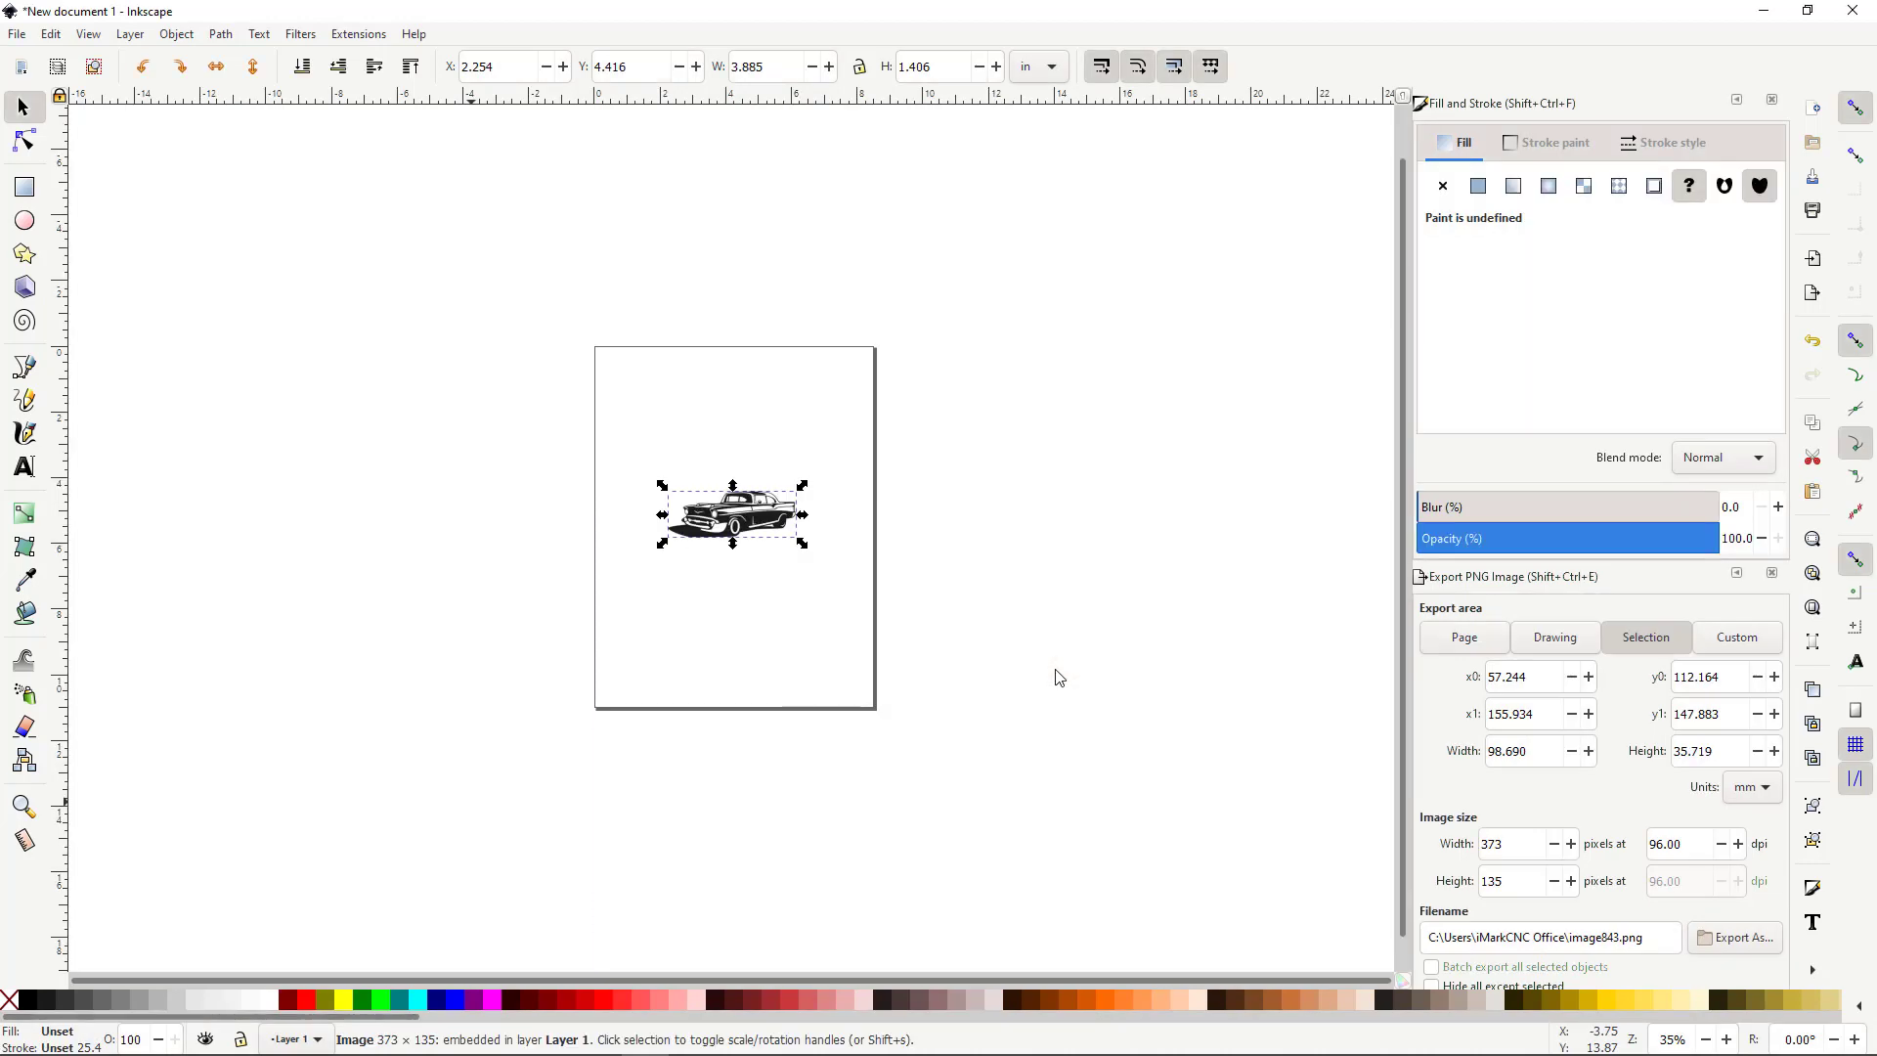
scroll(740, 549, "up", 3)
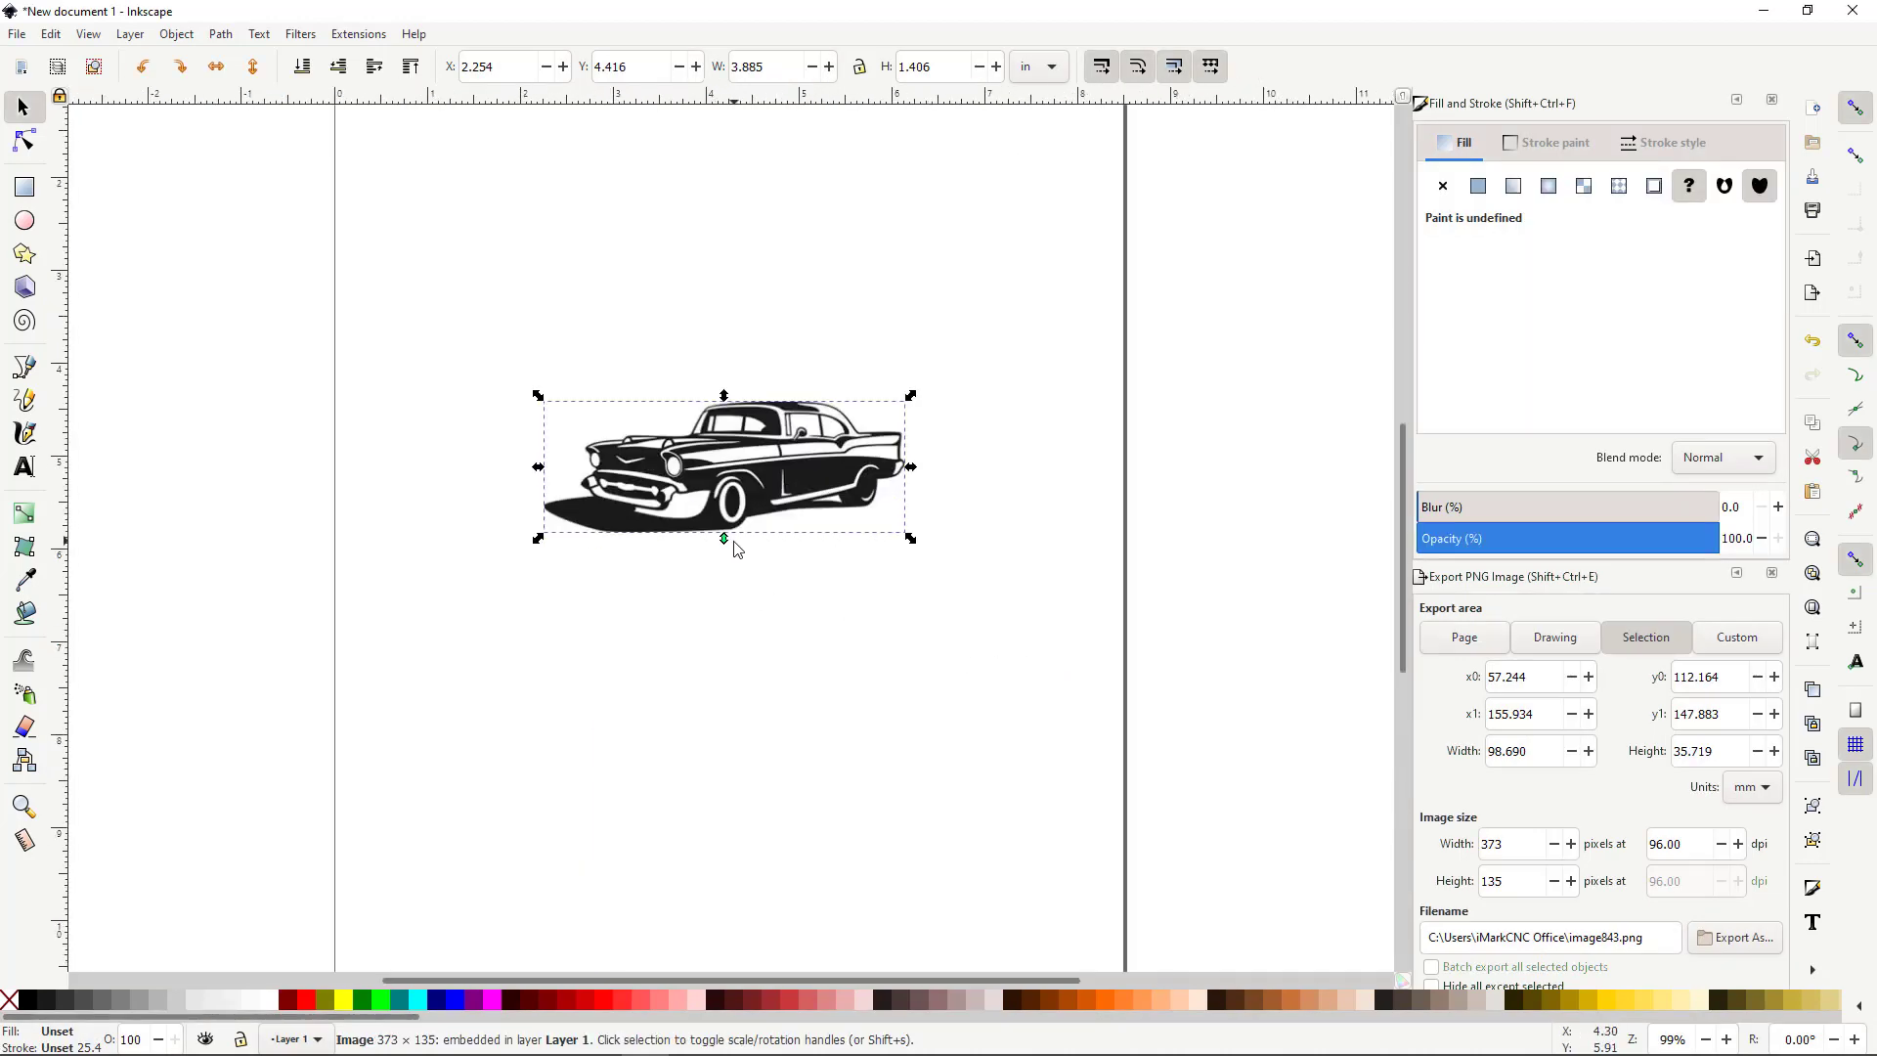
scroll(738, 549, "up", 2)
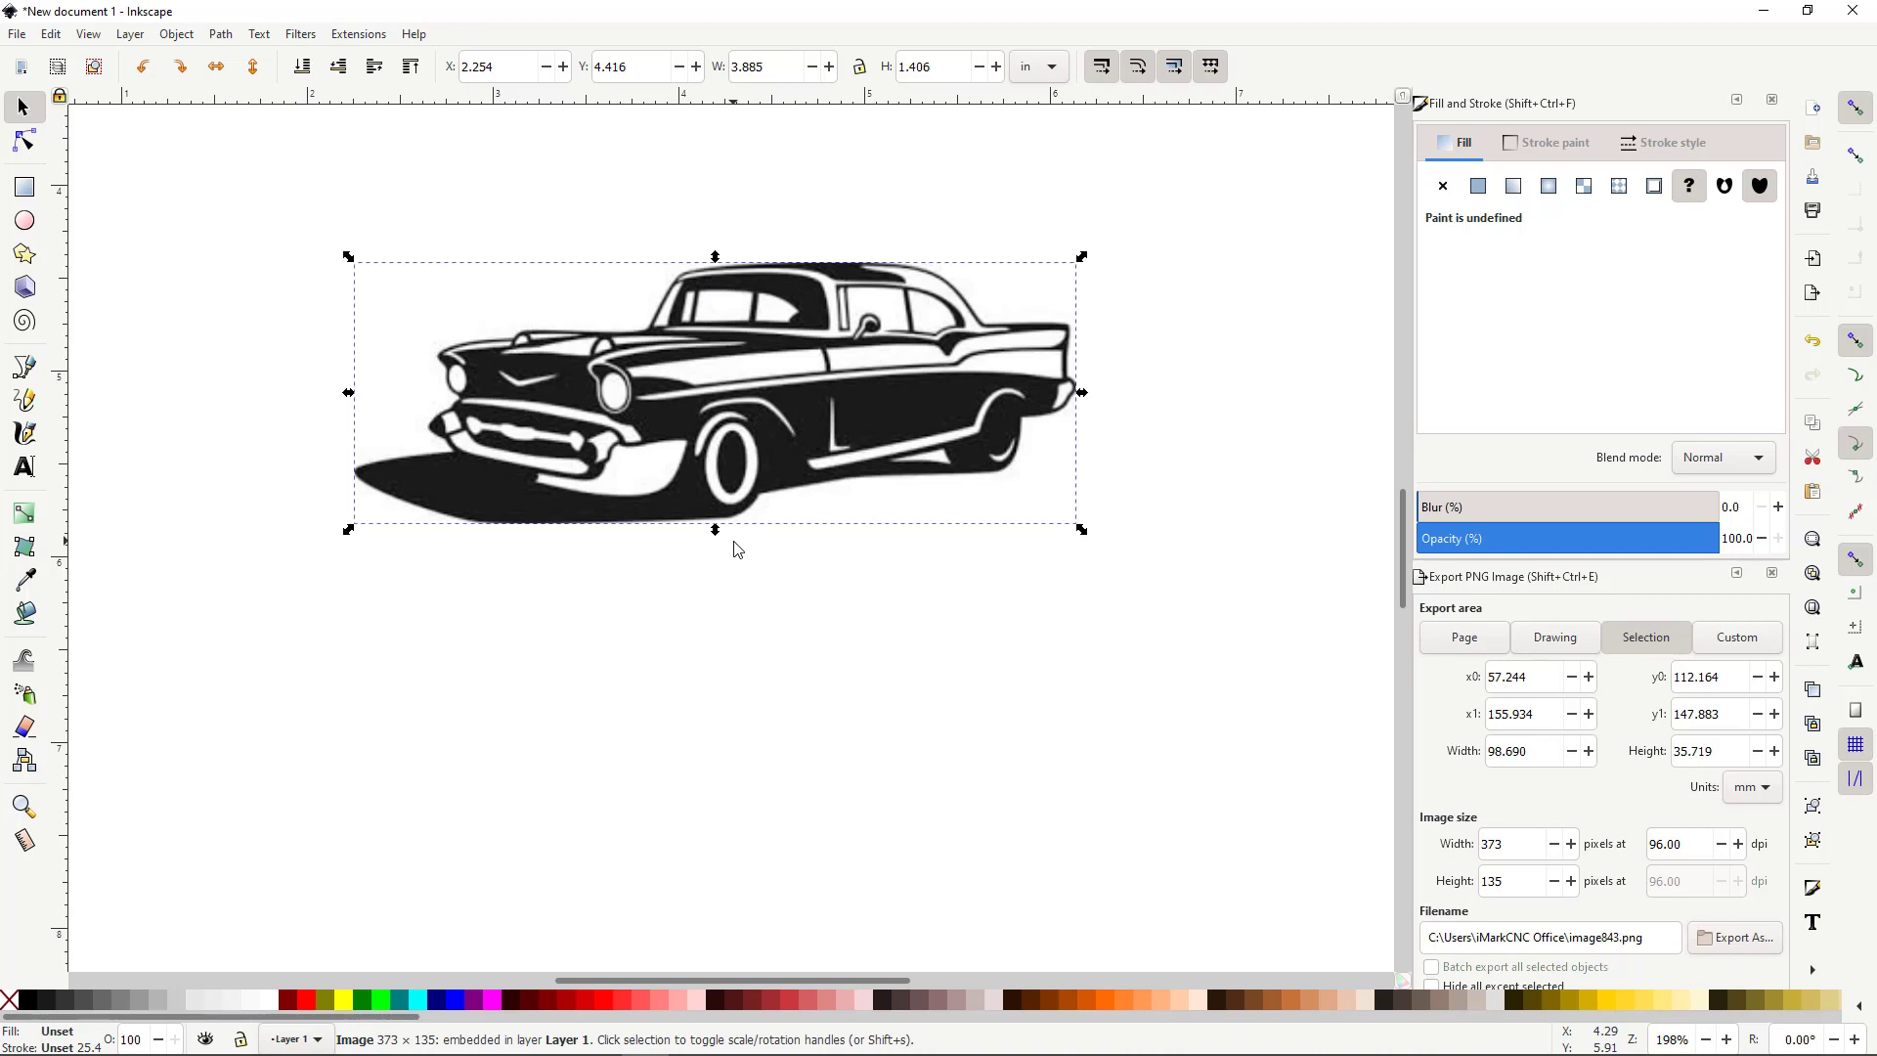
scroll(670, 328, "up", 3)
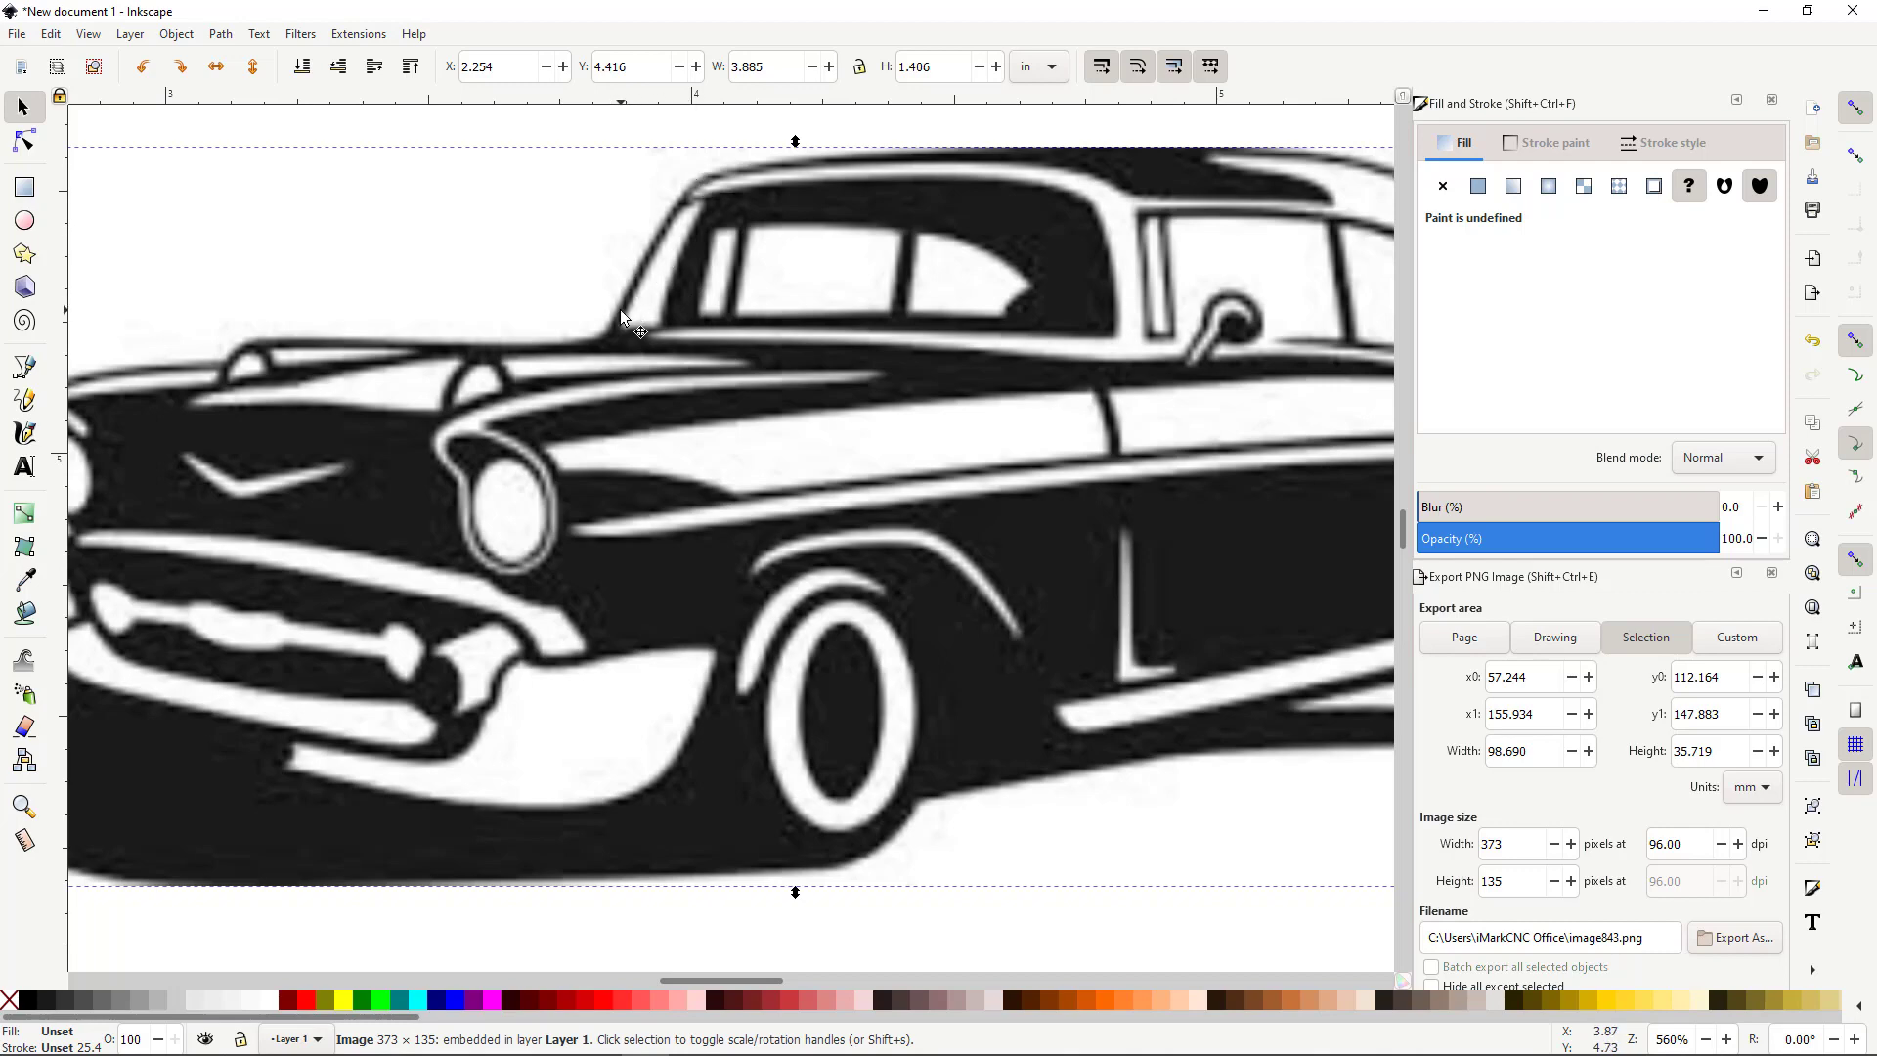
scroll(620, 309, "down", 2)
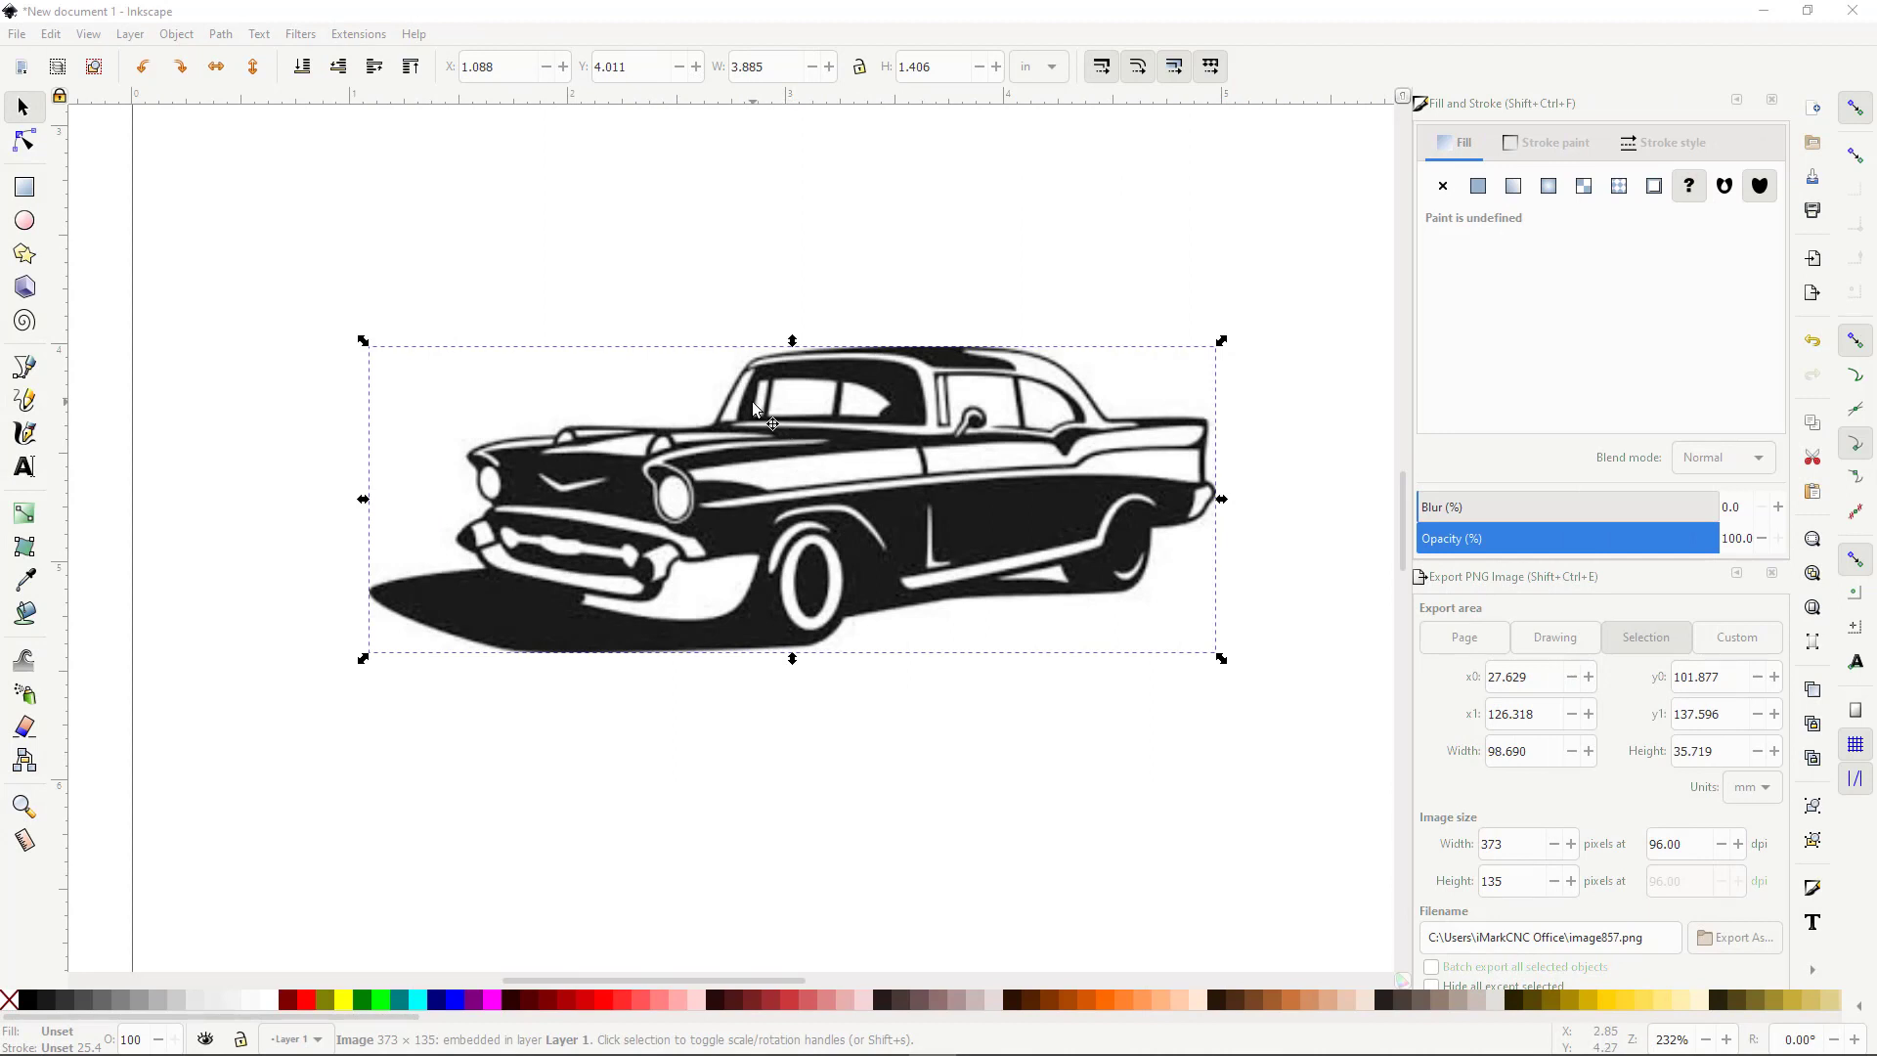
left_click(857, 262)
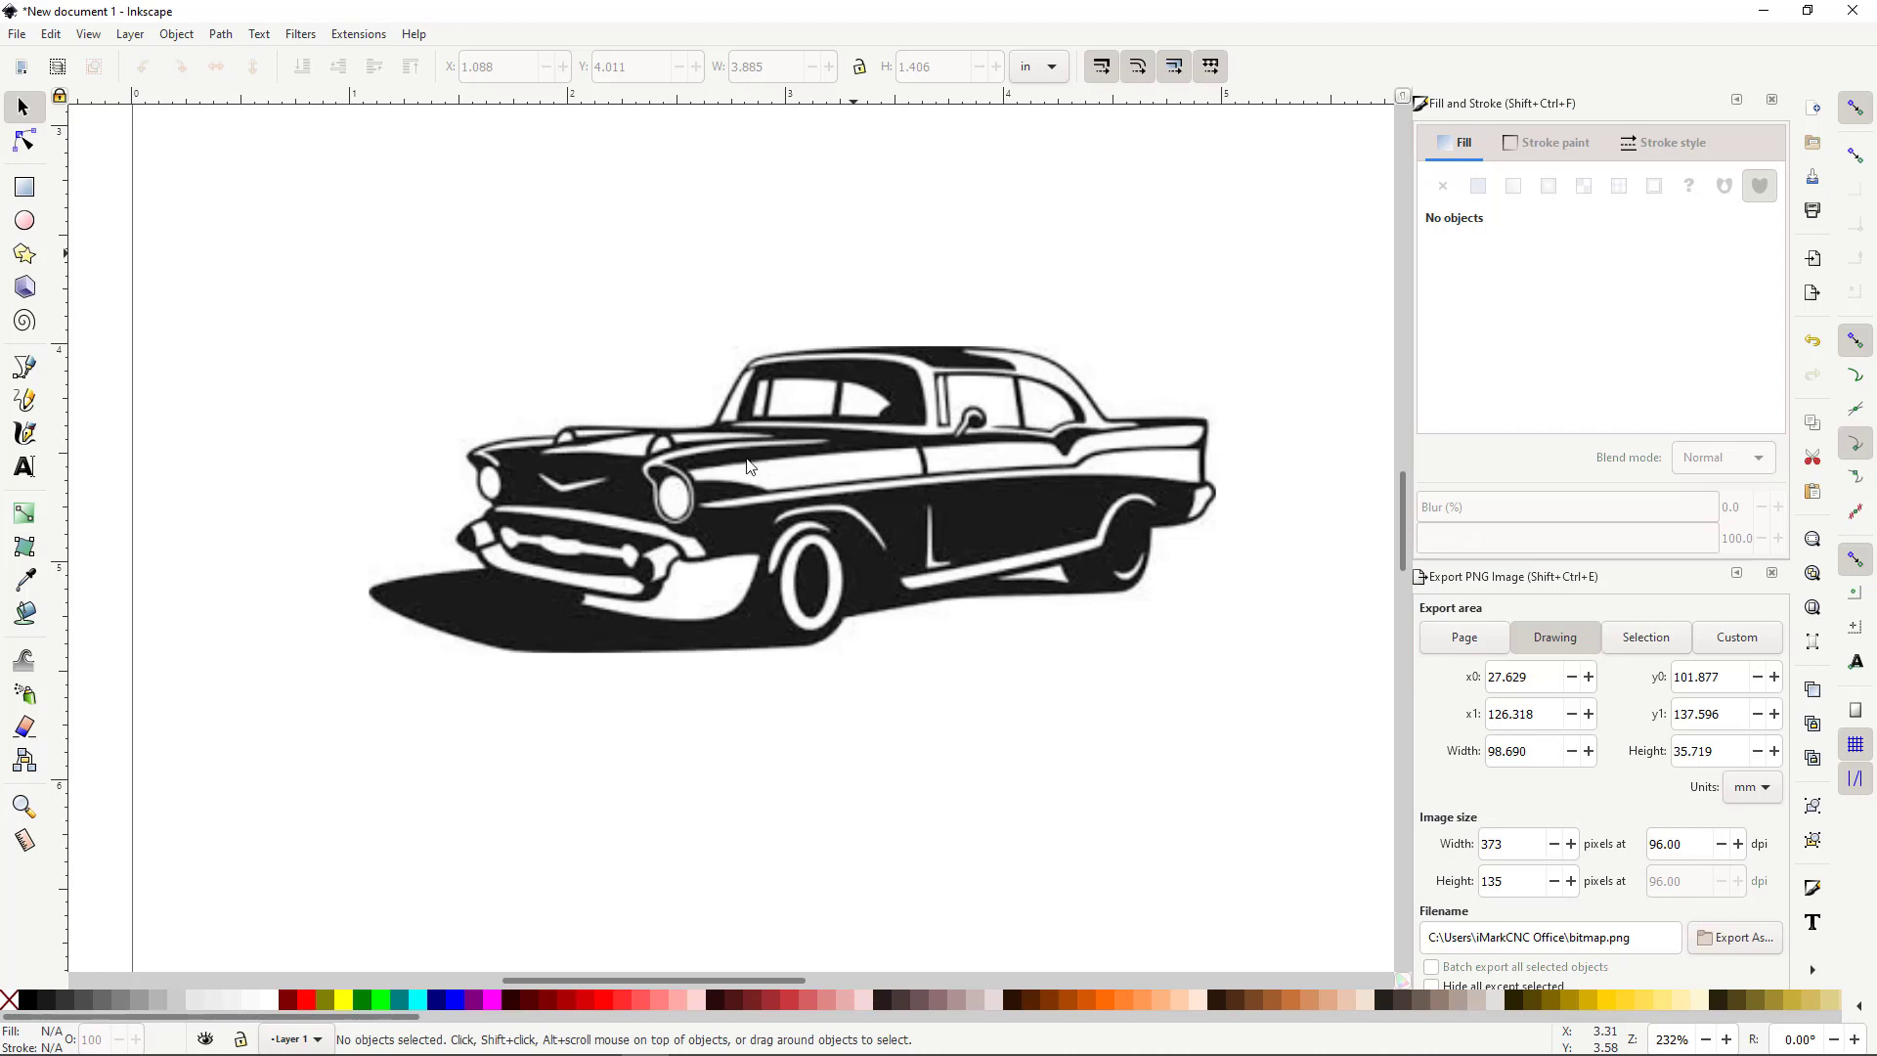
- Select the car image, hide the docked panels, and open Trace Bitmap from its context menu
left_click(941, 479)
key("F12")
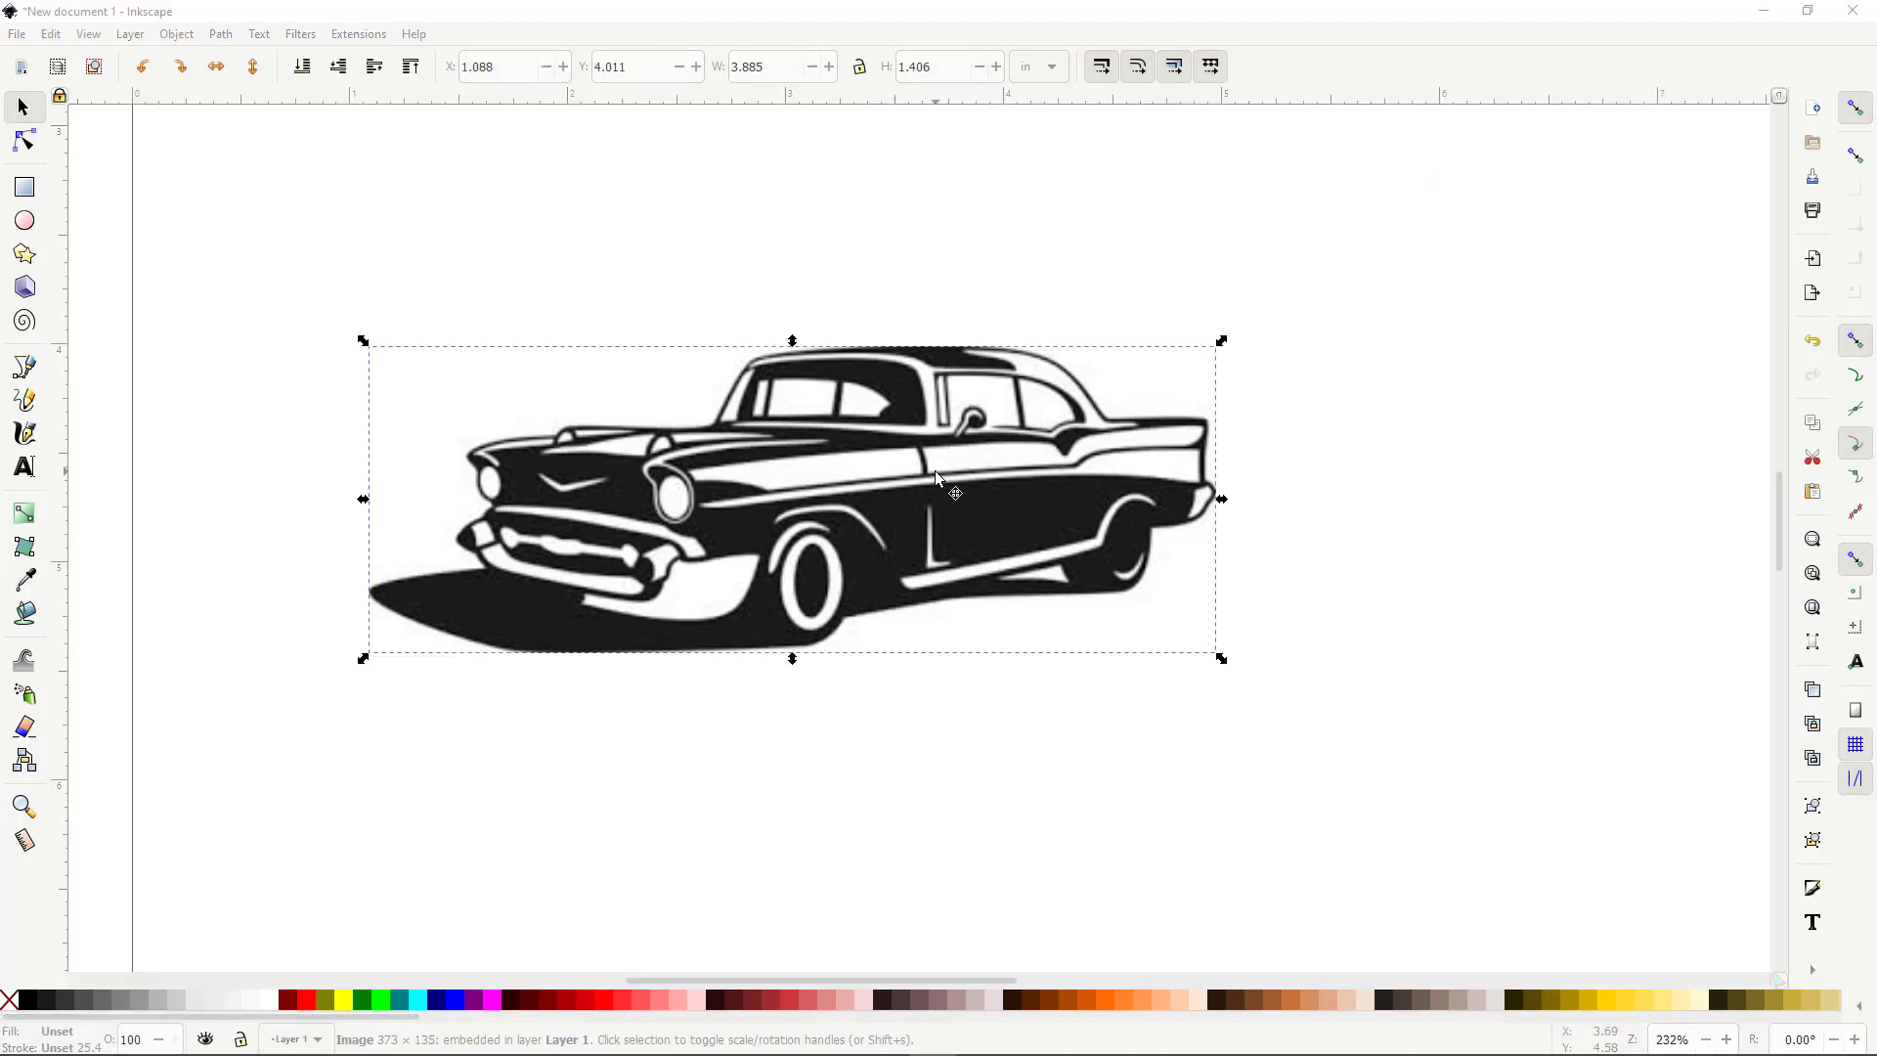
left_click(222, 35)
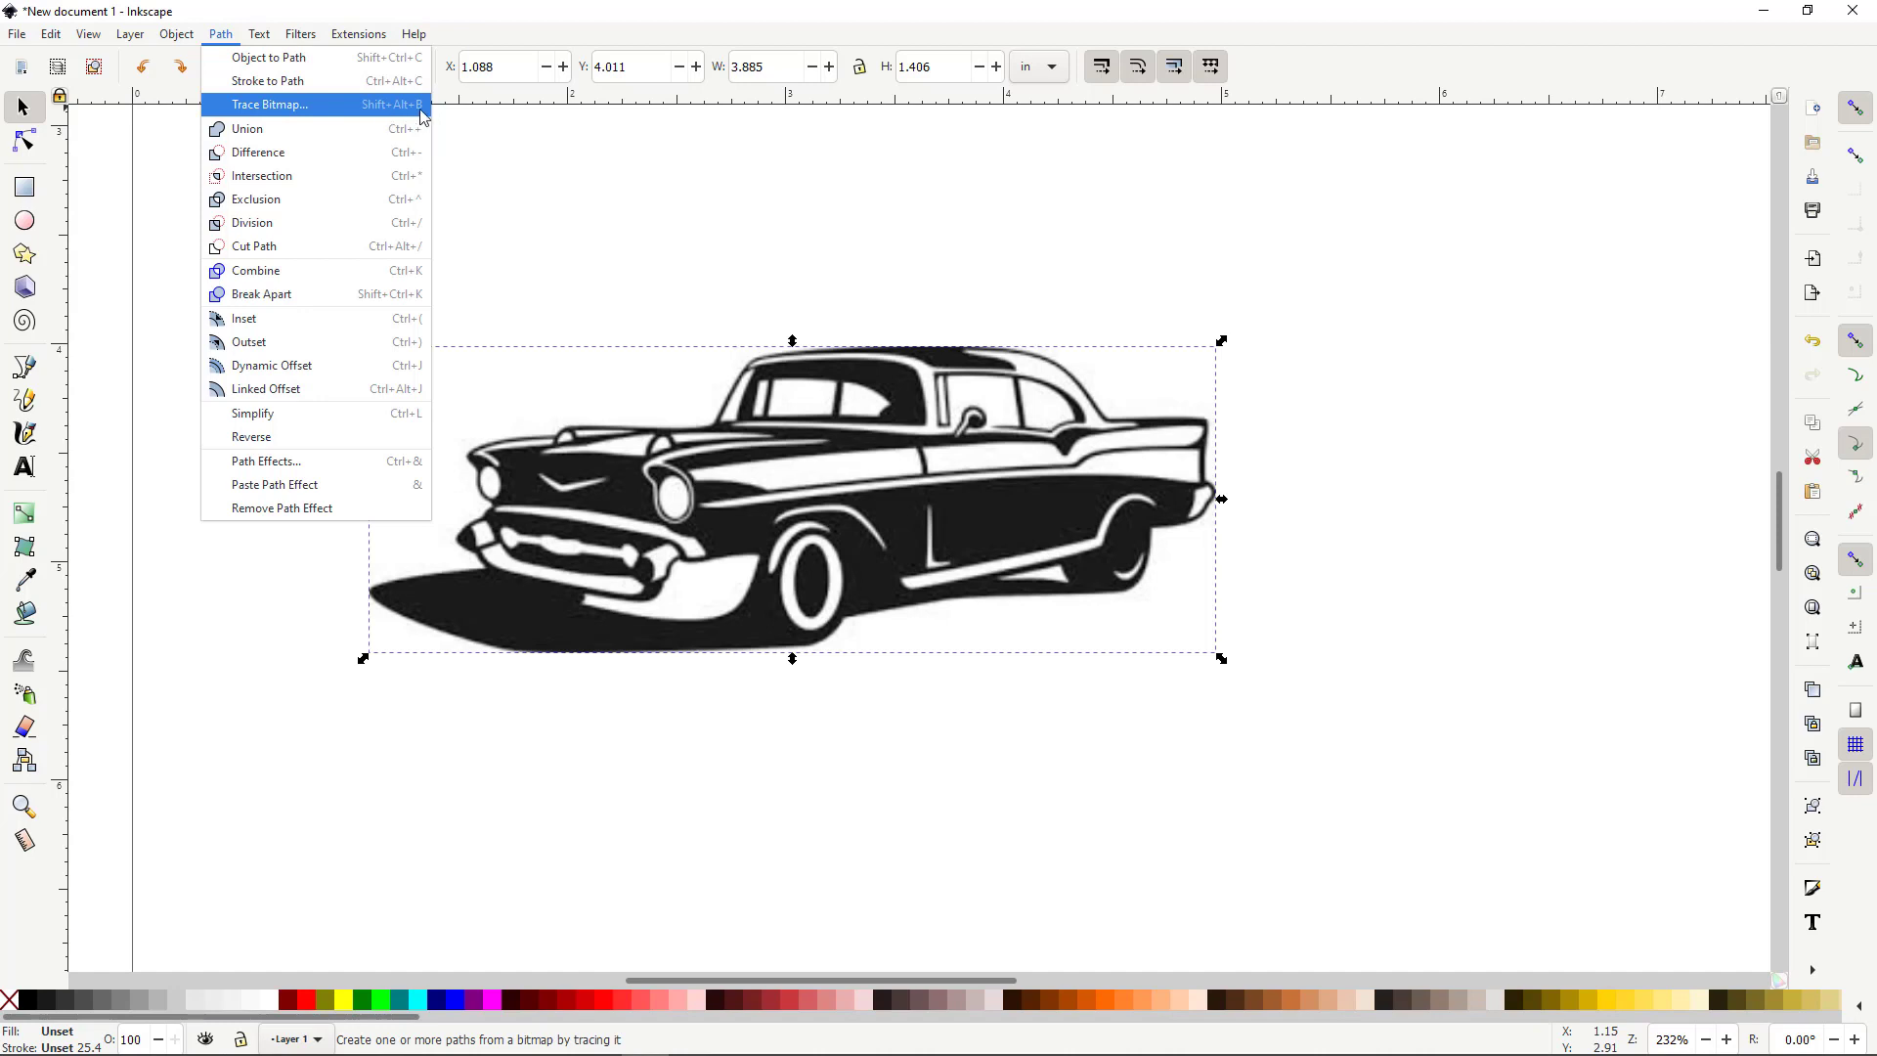
left_click(735, 217)
right_click(782, 420)
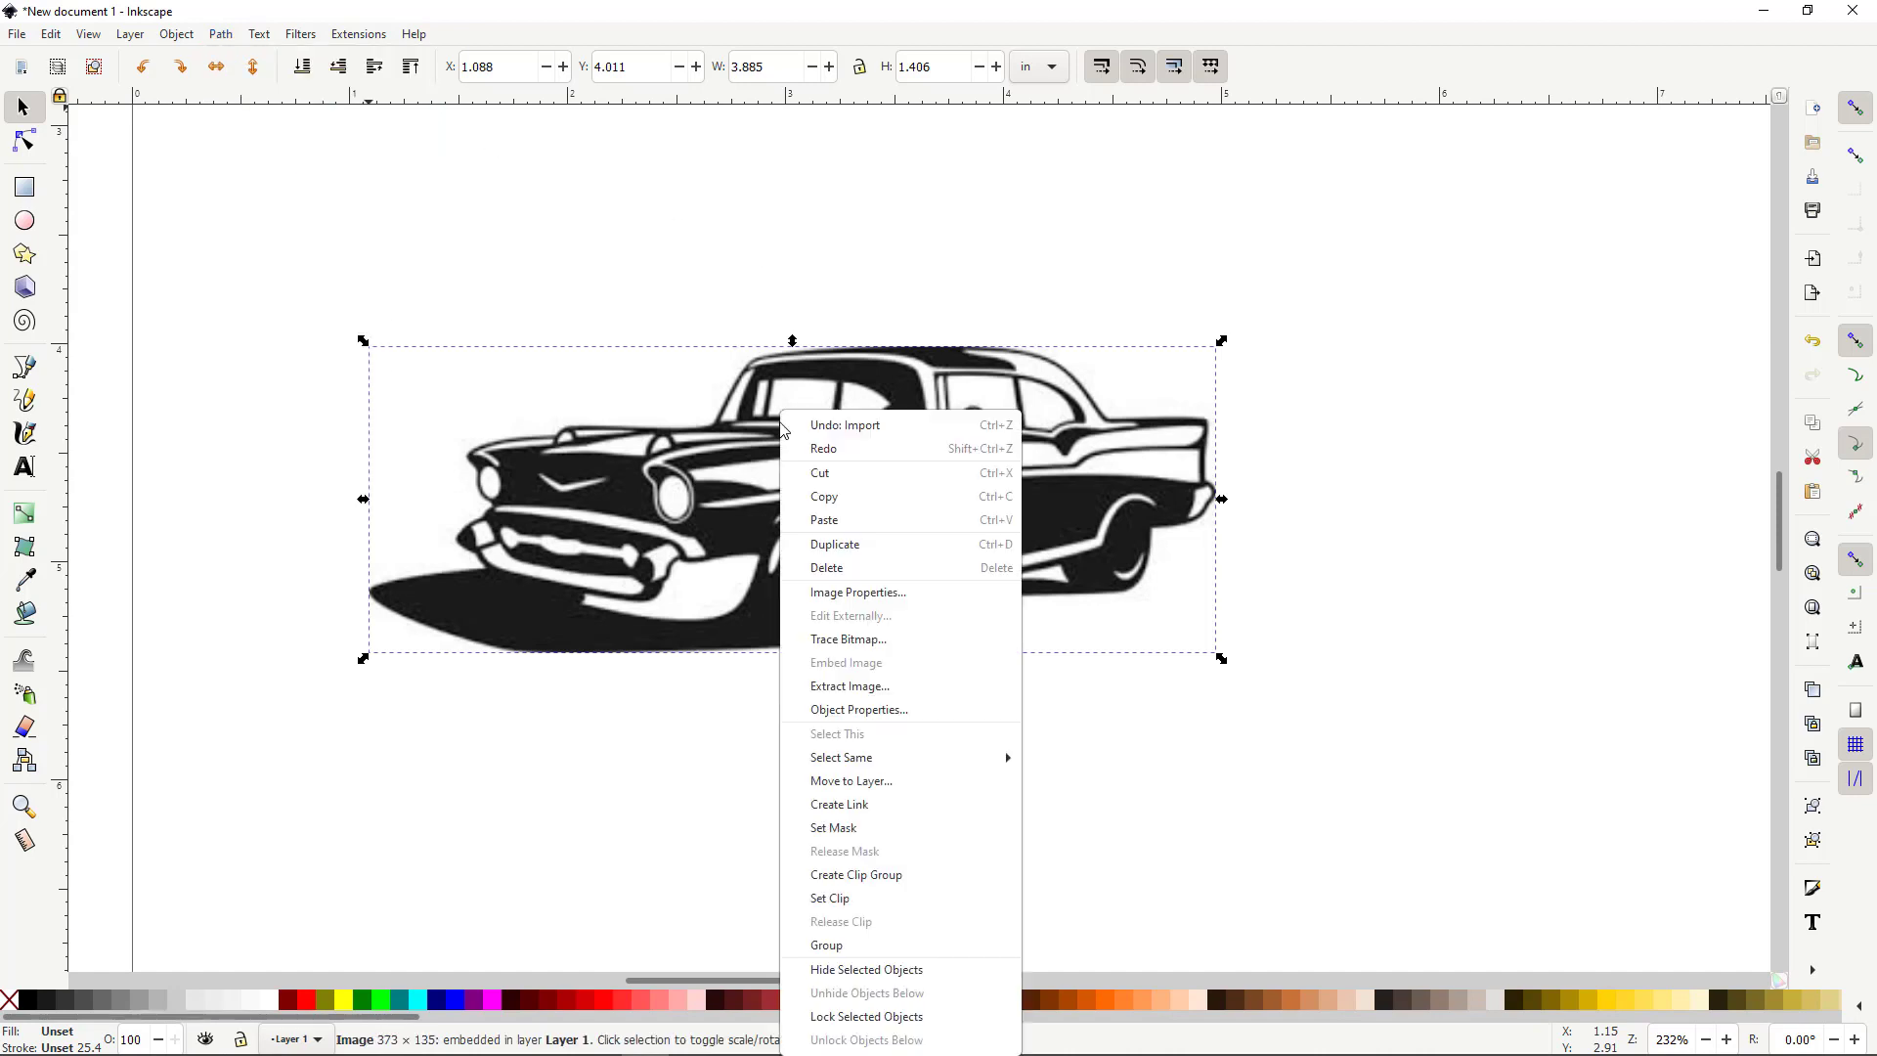
left_click(877, 647)
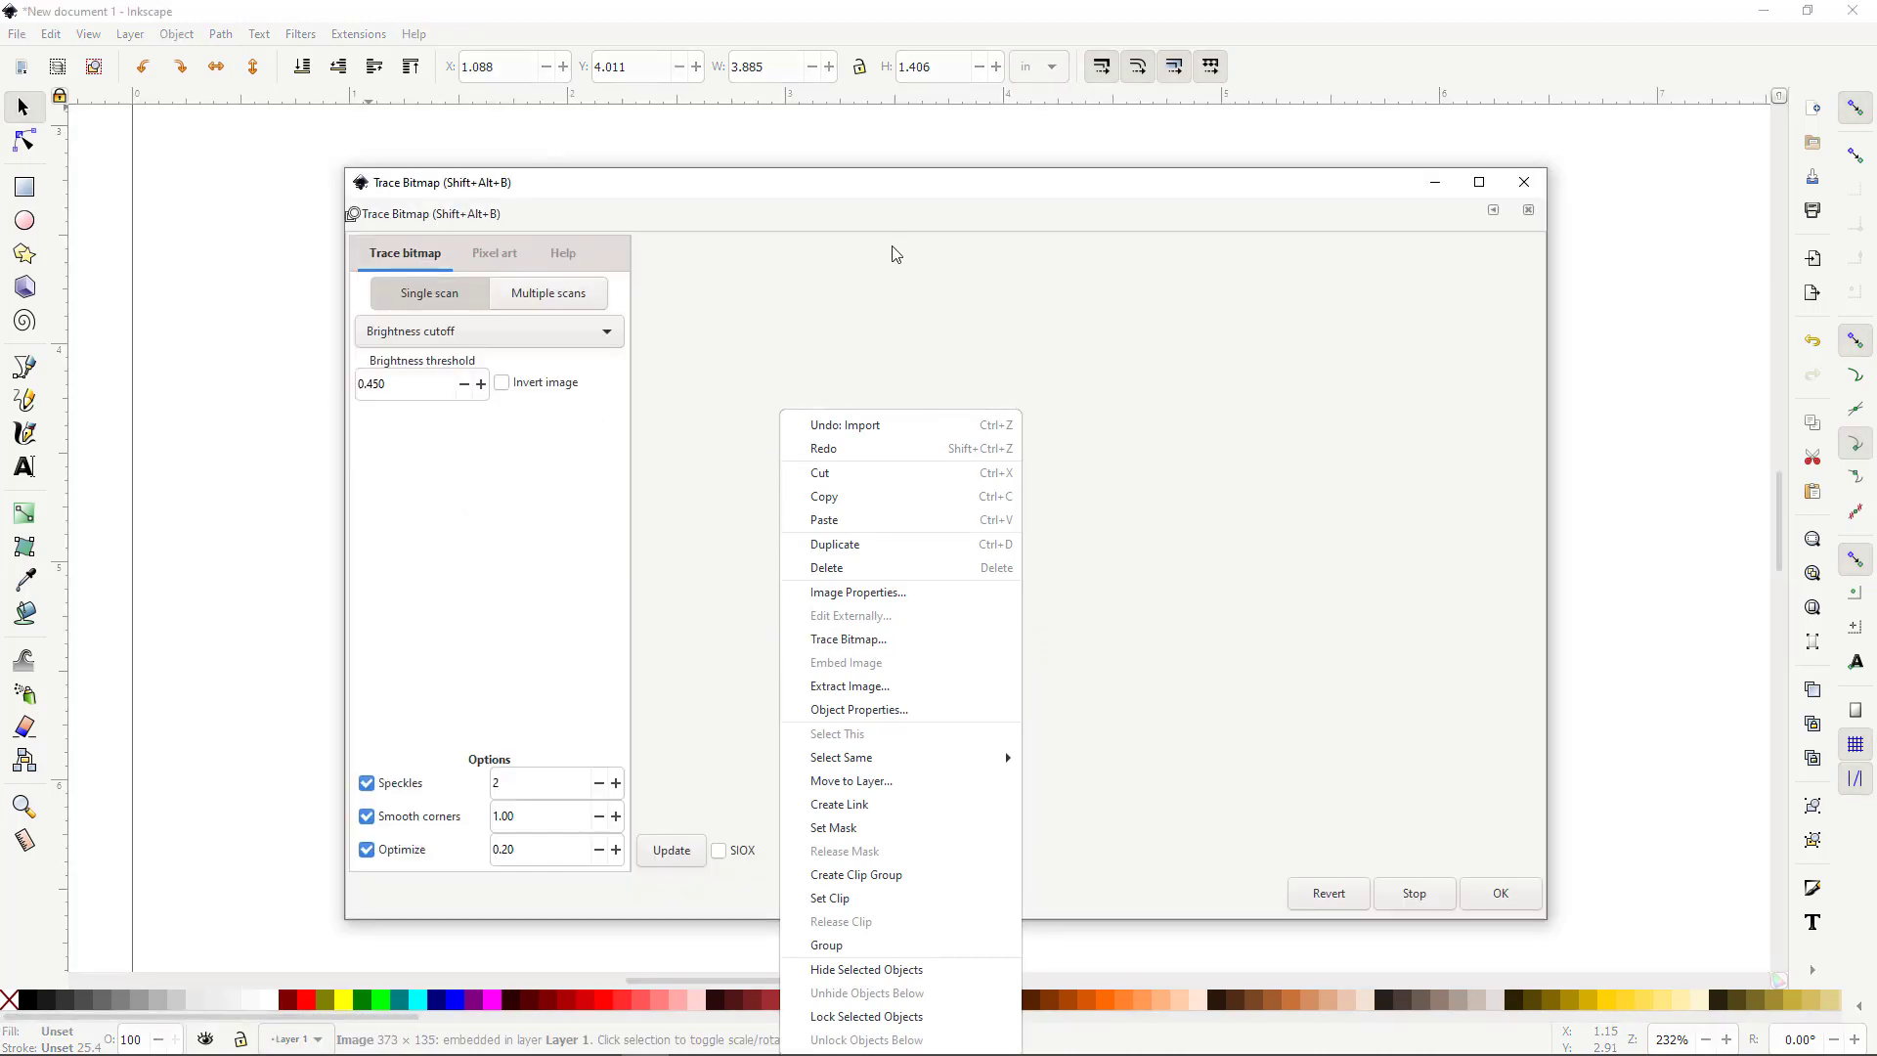
- Preview the Brightness cutoff trace at 0.450 and create the black vector path
mouse_move(910, 168)
left_mouse_down()
mouse_move(1011, 156)
mouse_move(1016, 134)
left_mouse_up()
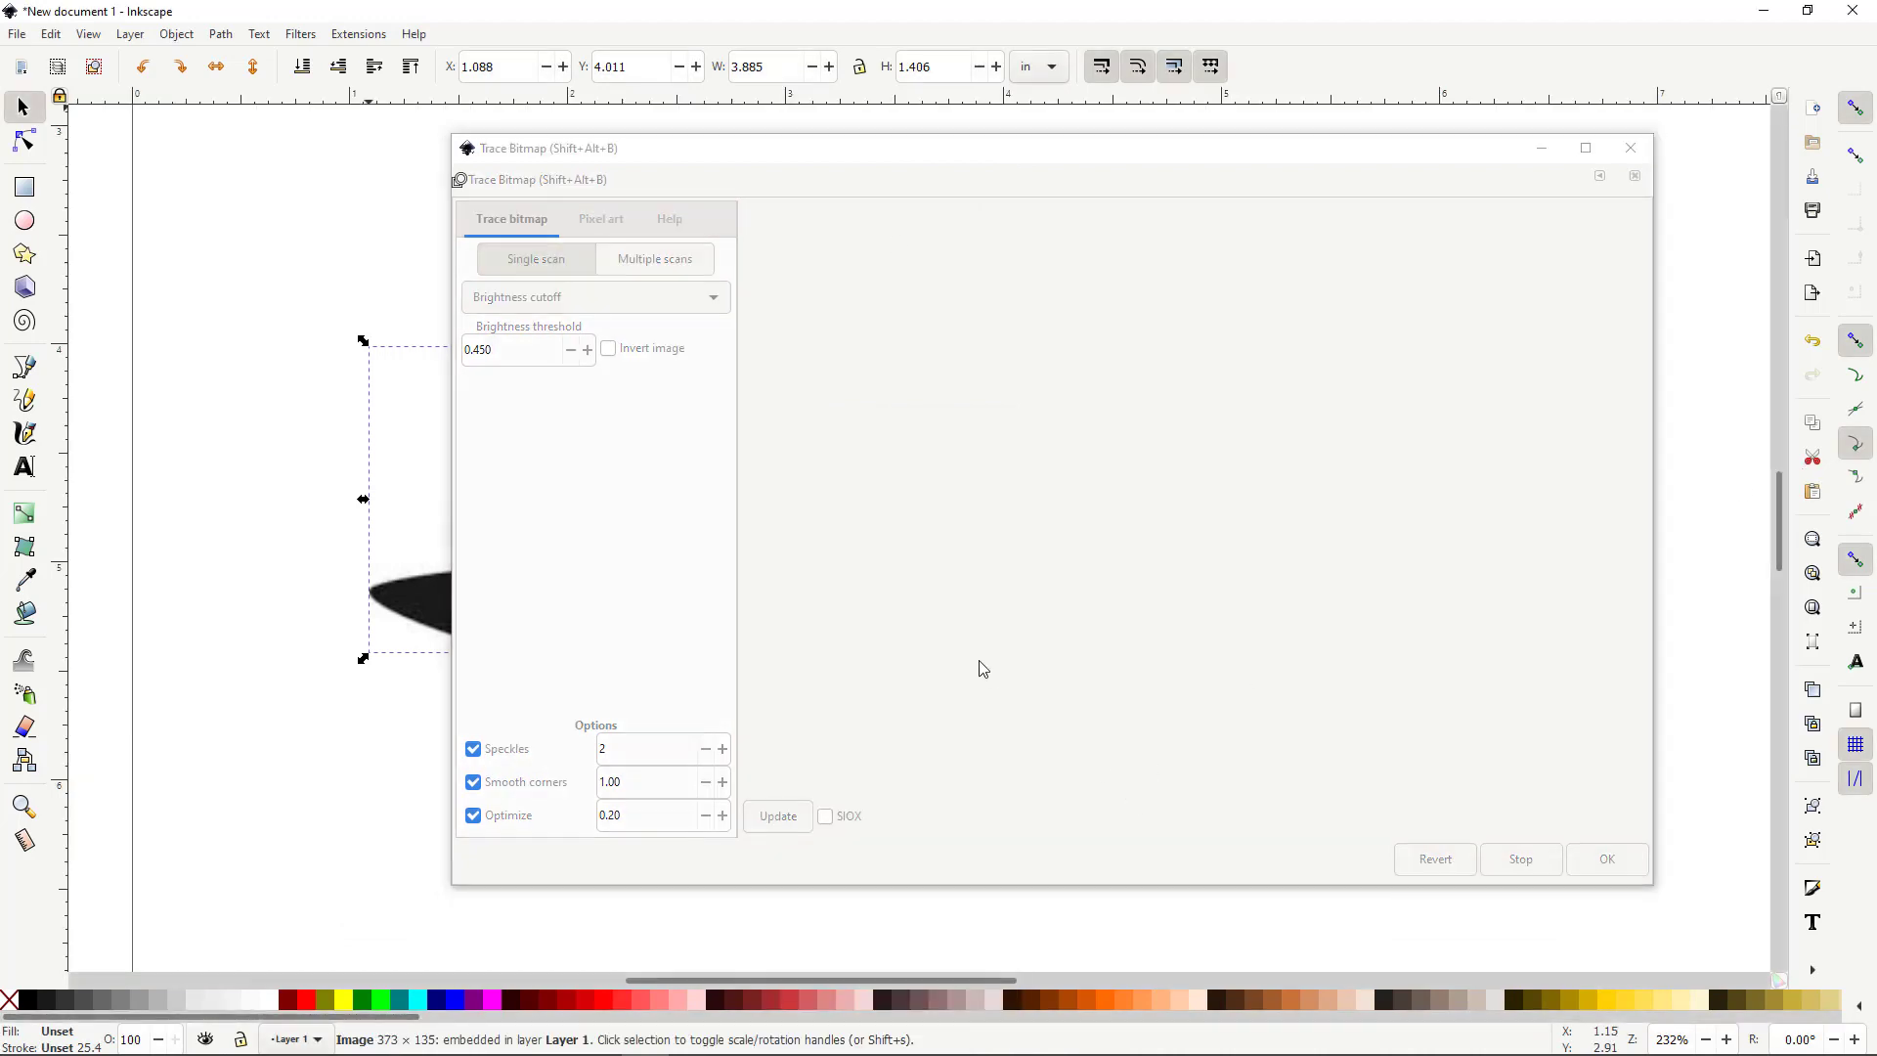
left_click(784, 824)
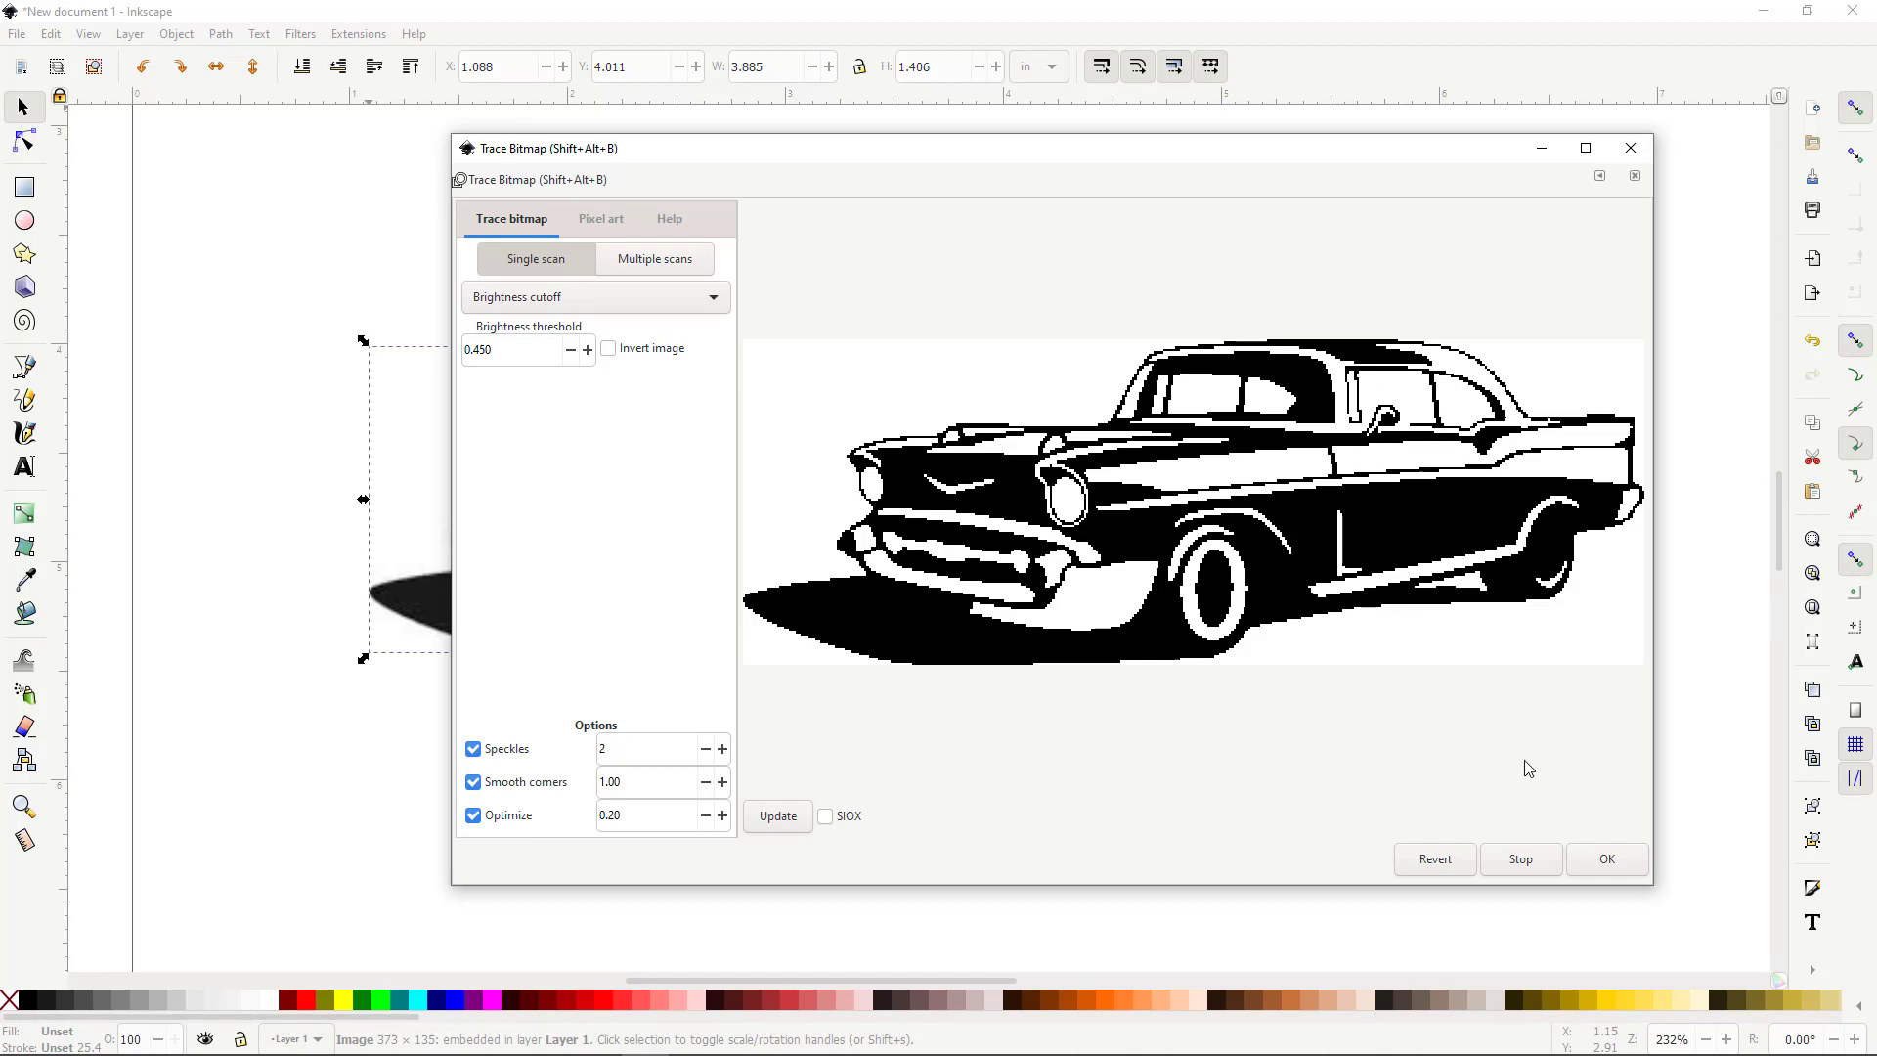
left_click(1606, 859)
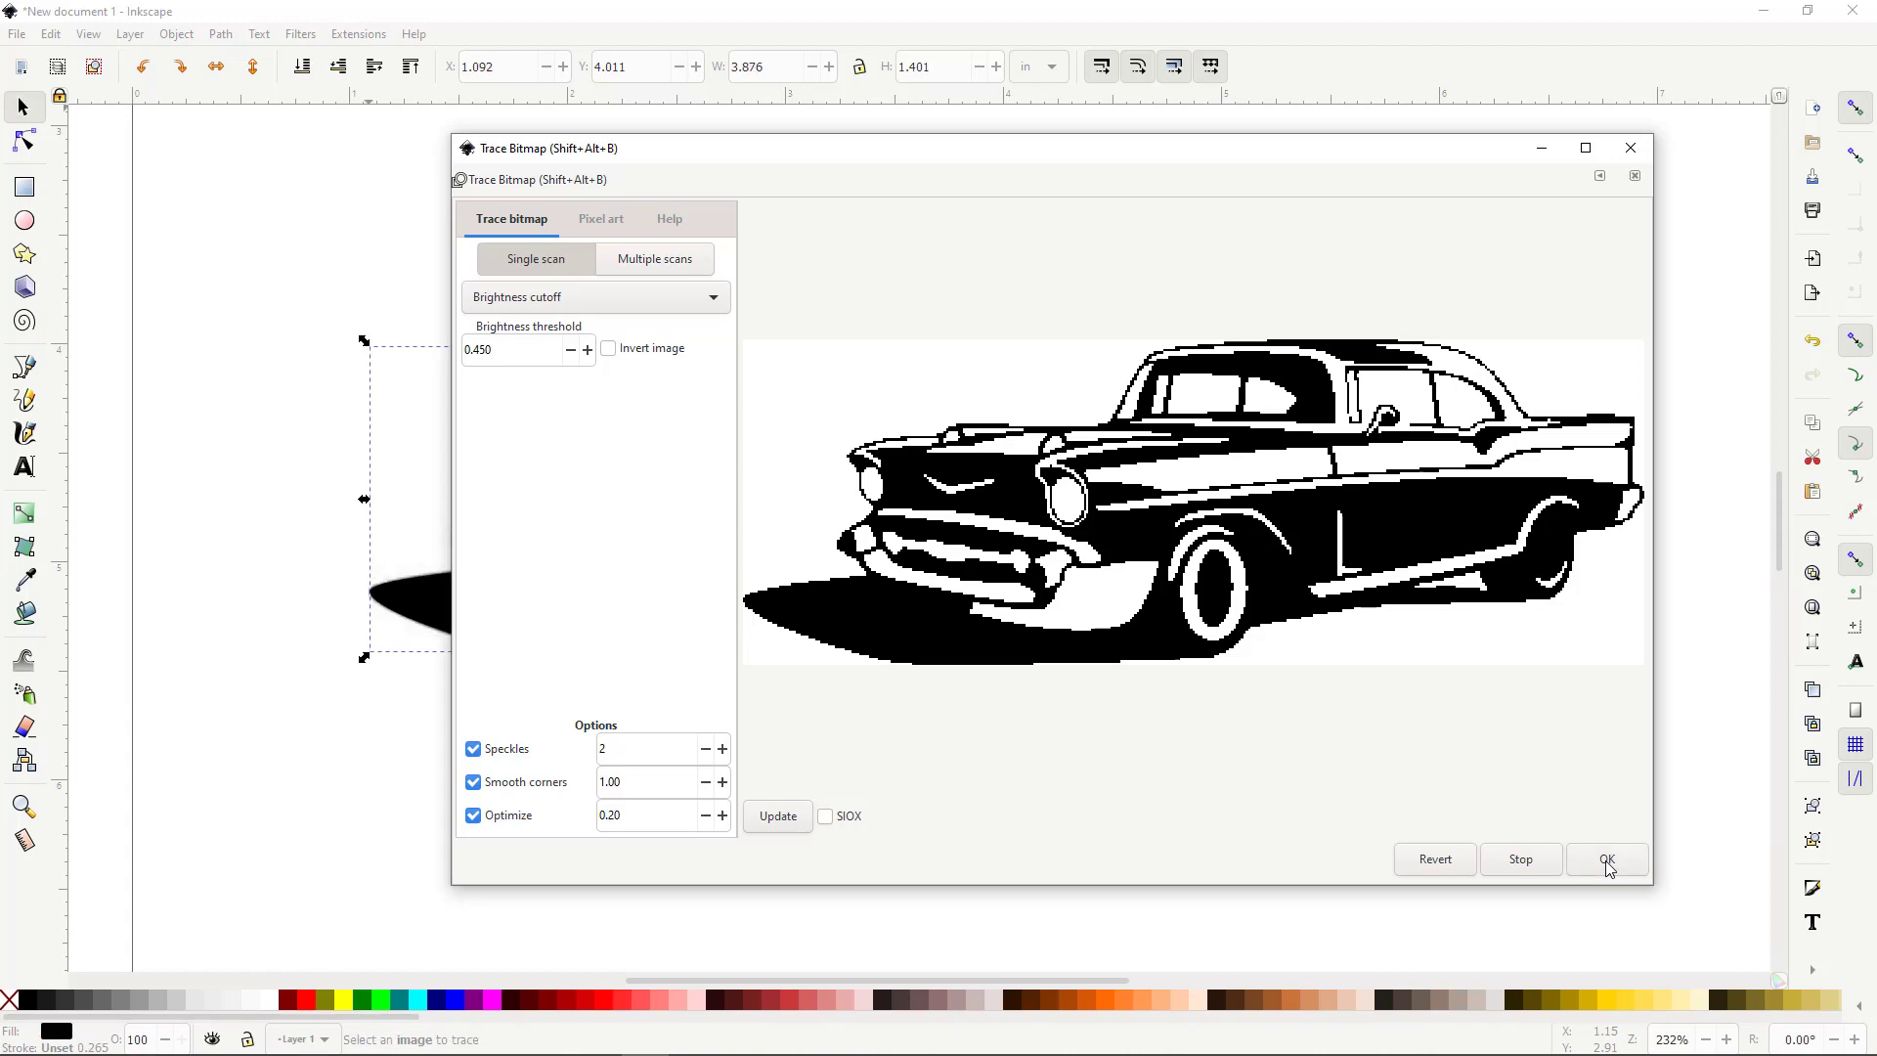
- Move the traced car off the bitmap, then delete the original bitmap image
left_click(1630, 149)
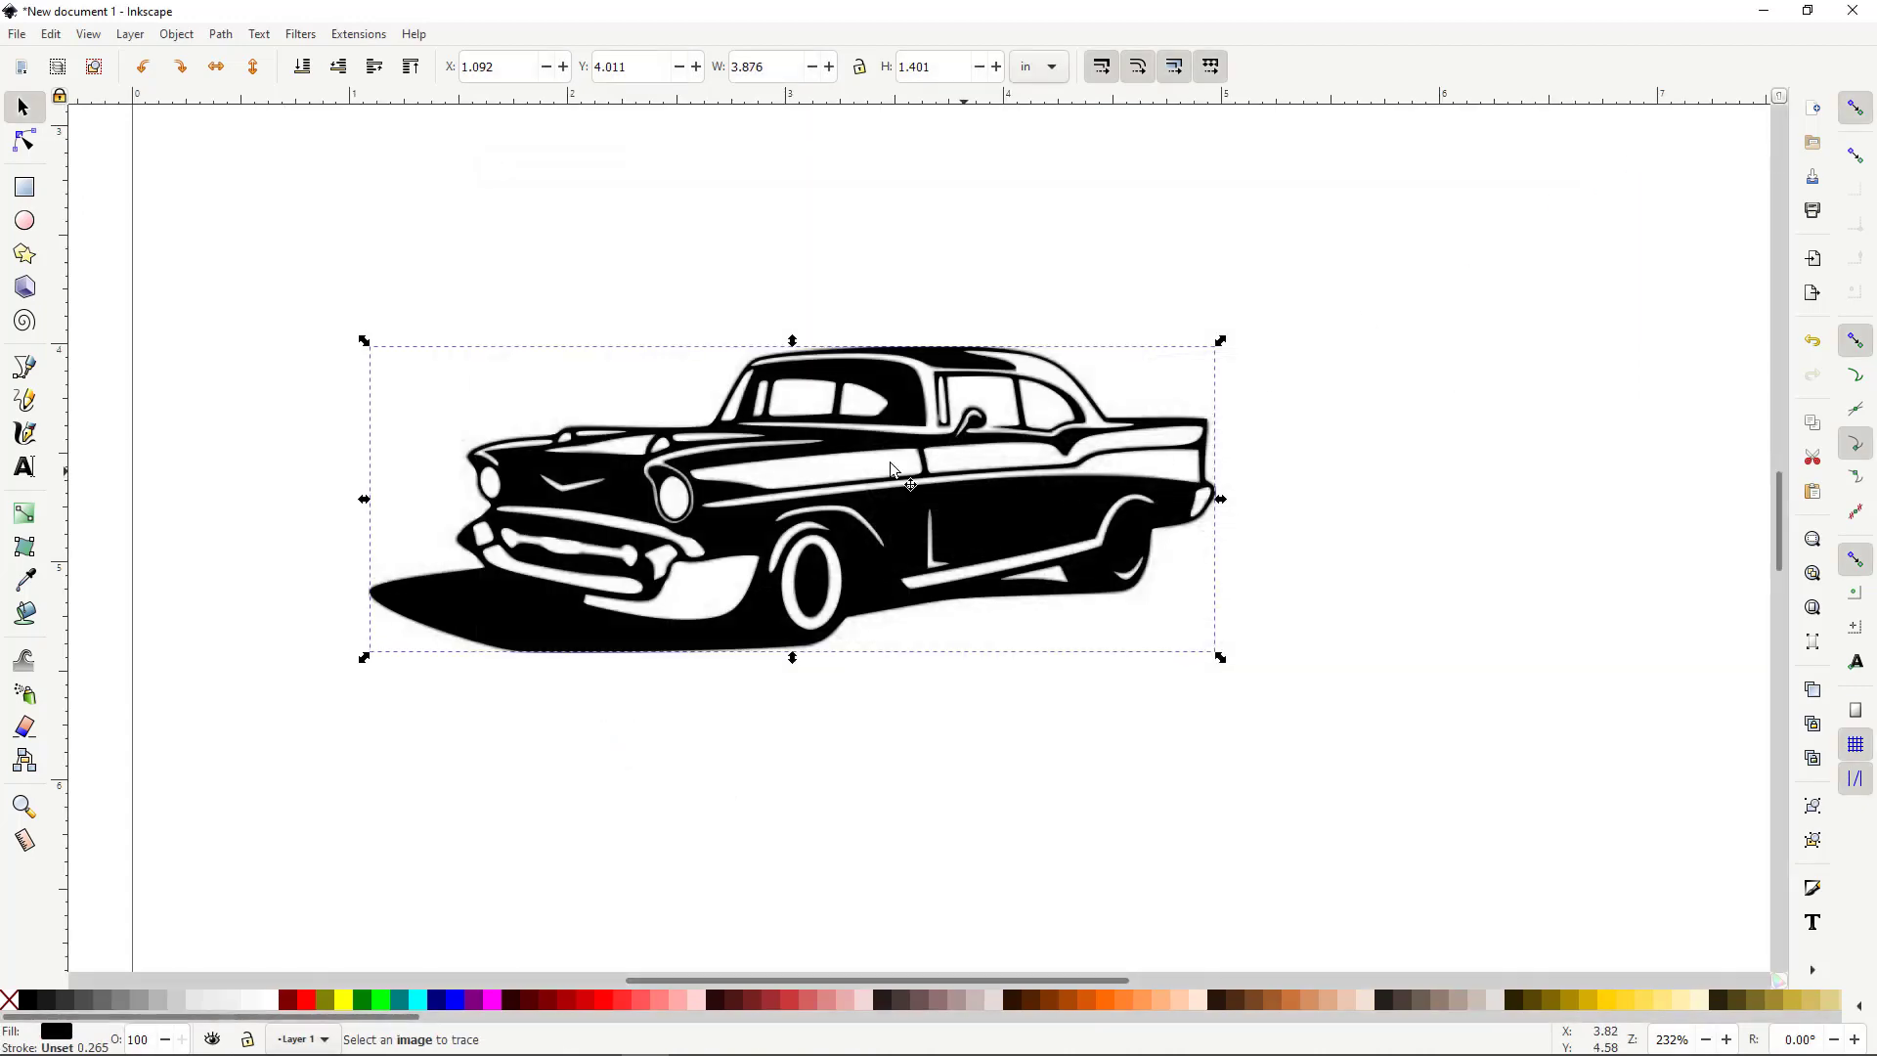
mouse_move(864, 456)
left_mouse_down()
mouse_move(928, 365)
mouse_move(1086, 313)
mouse_move(1346, 283)
left_mouse_up()
scroll(1173, 273, "up", 3, "ctrl")
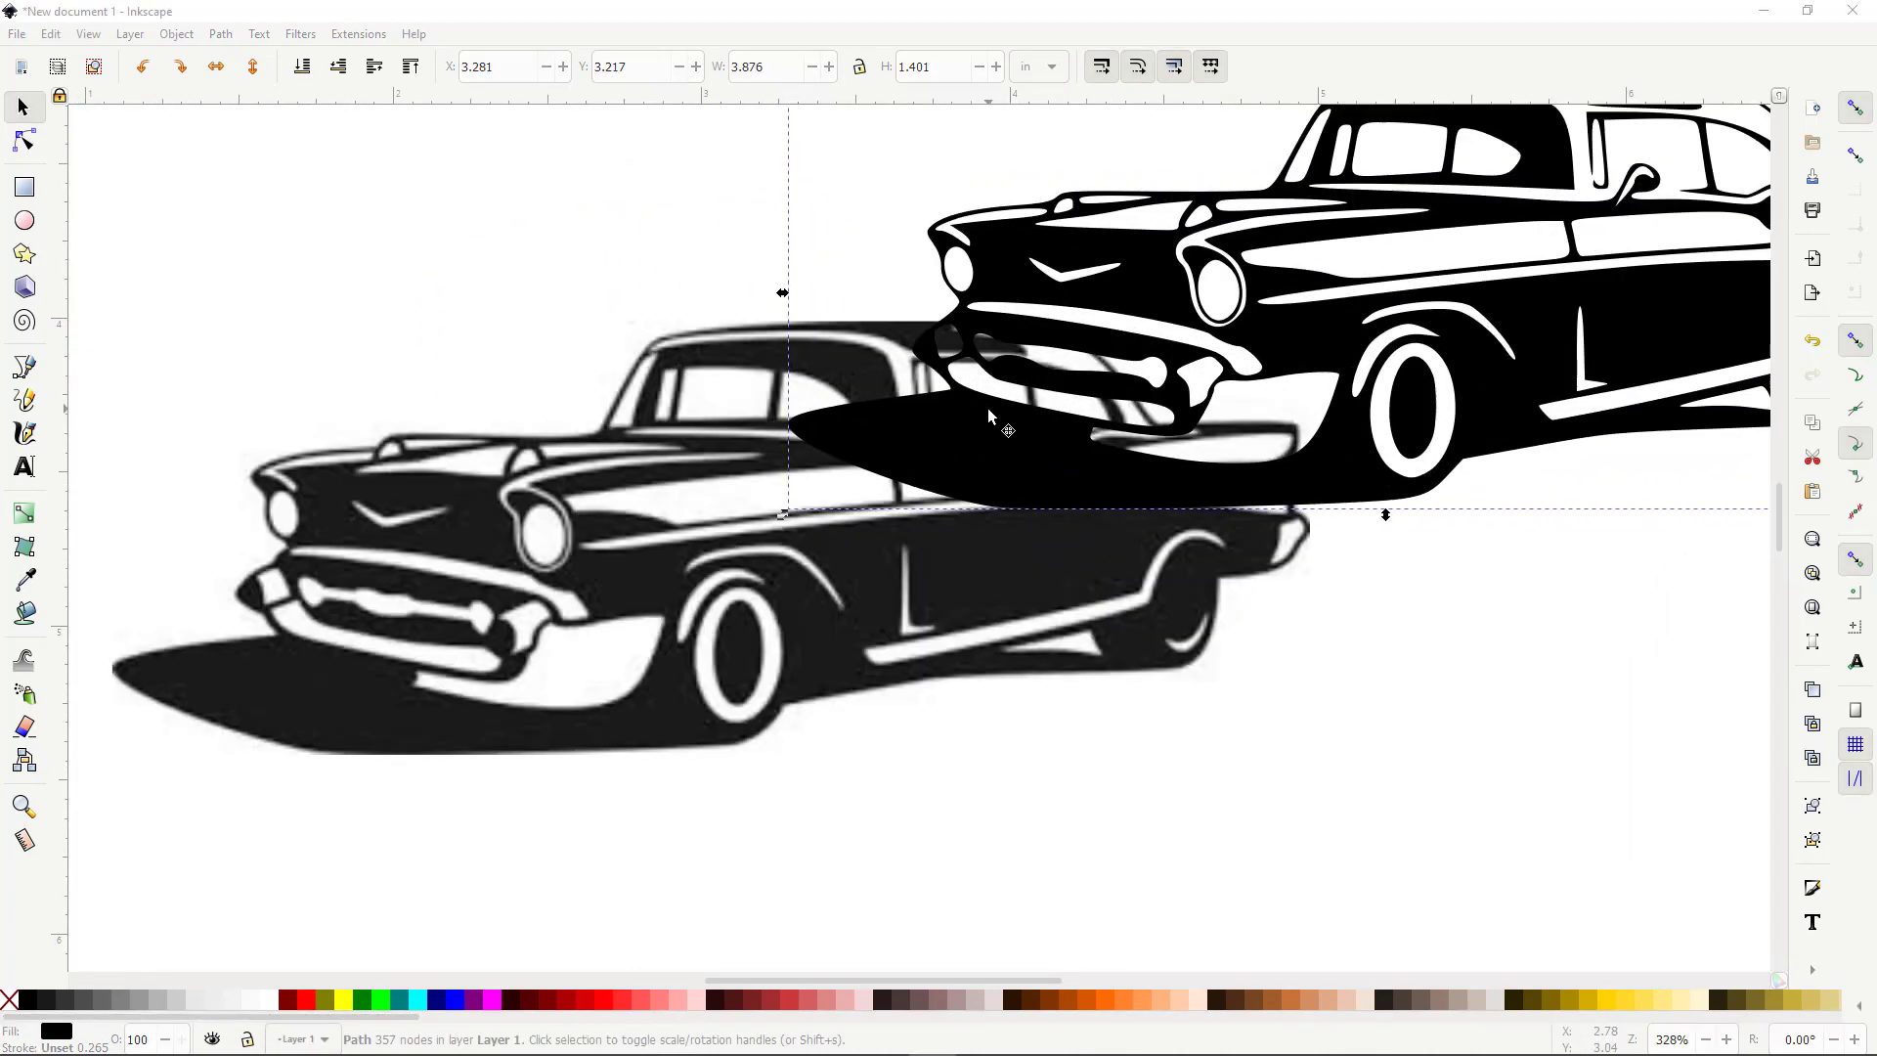
scroll(961, 221, "up", 1, "ctrl")
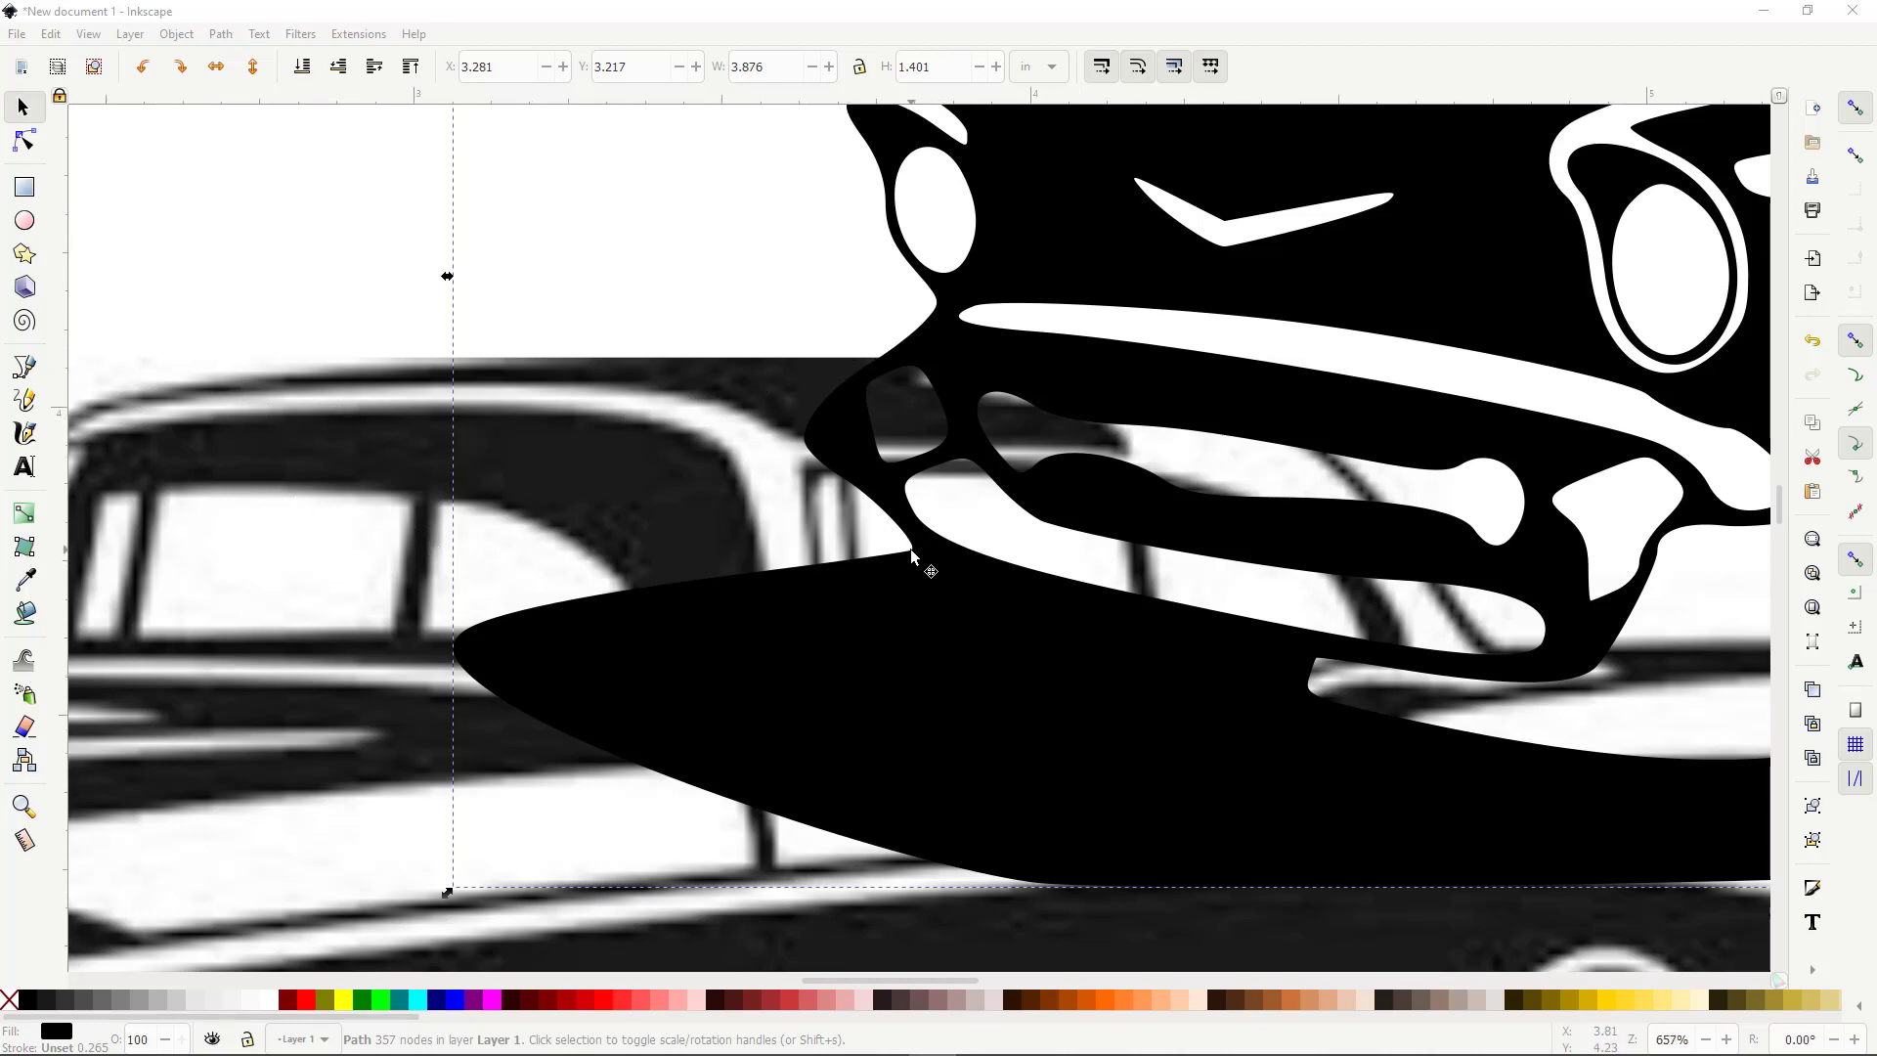
scroll(919, 554, "down", 4, "ctrl")
left_click(692, 661)
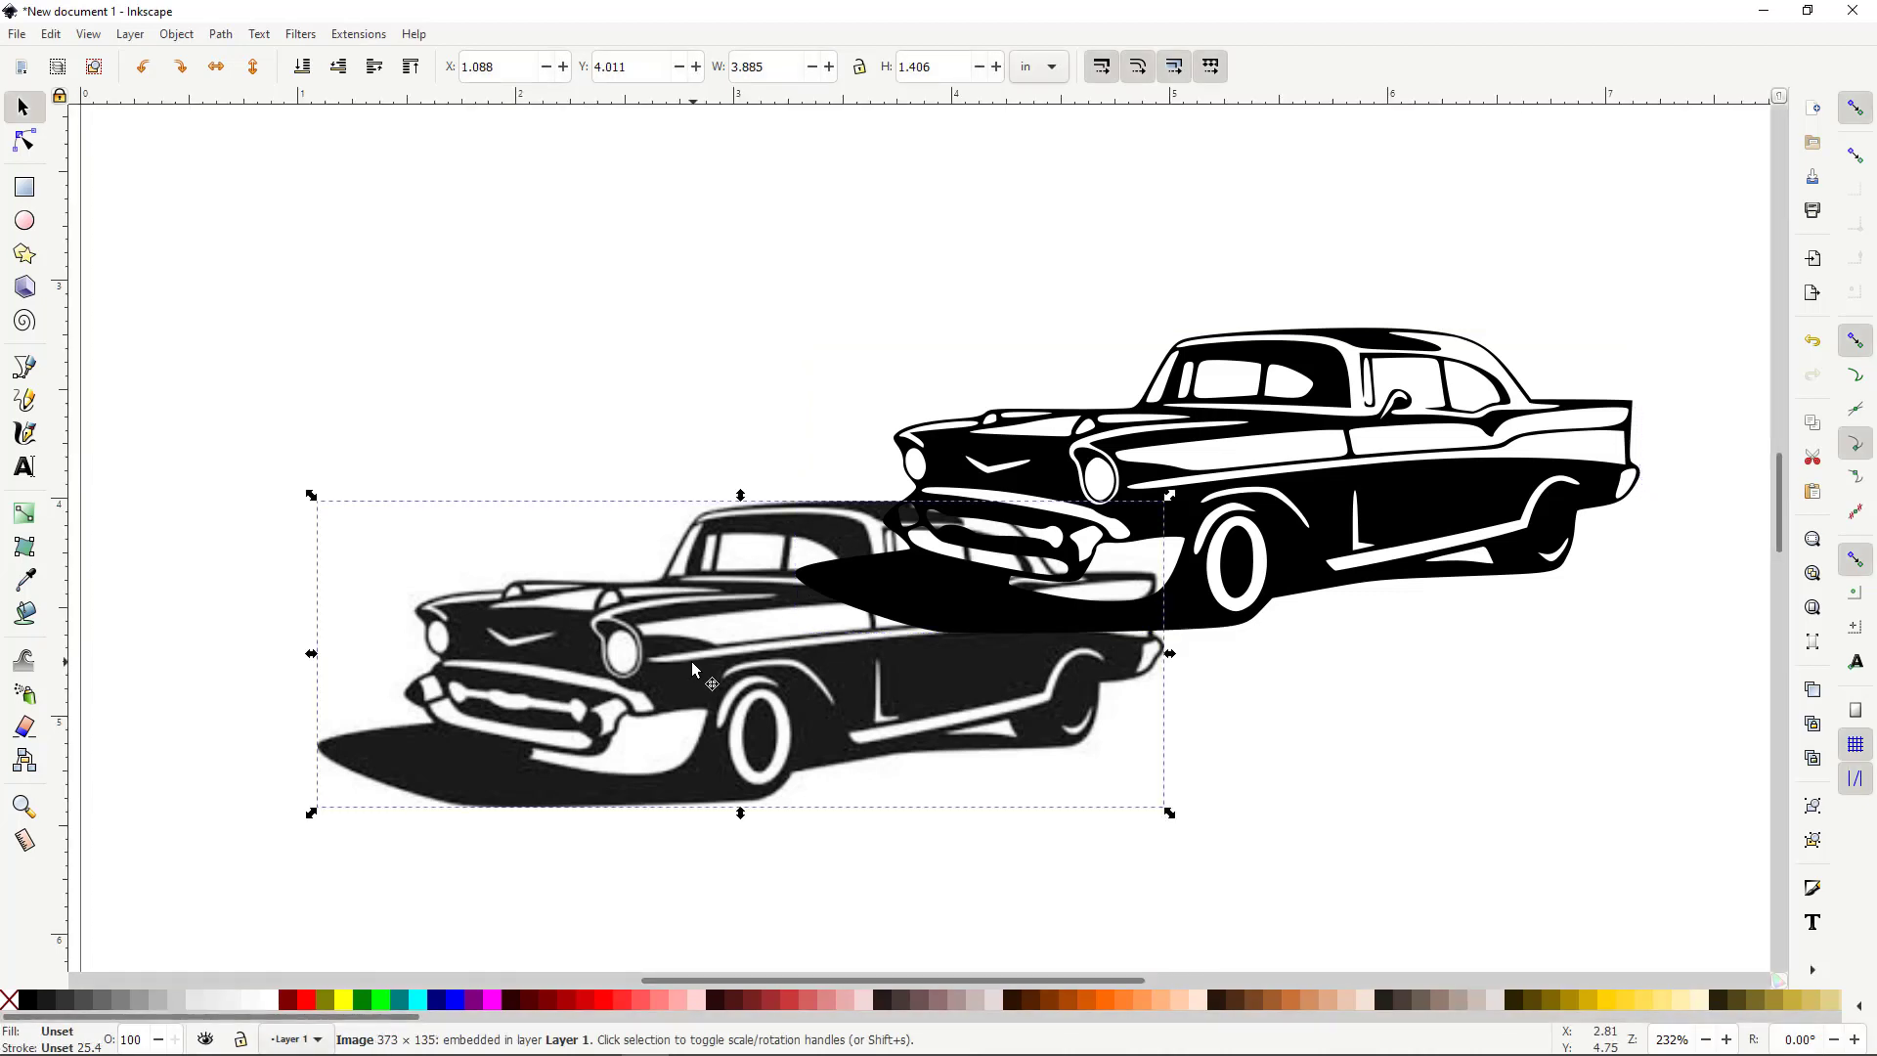
key("Delete")
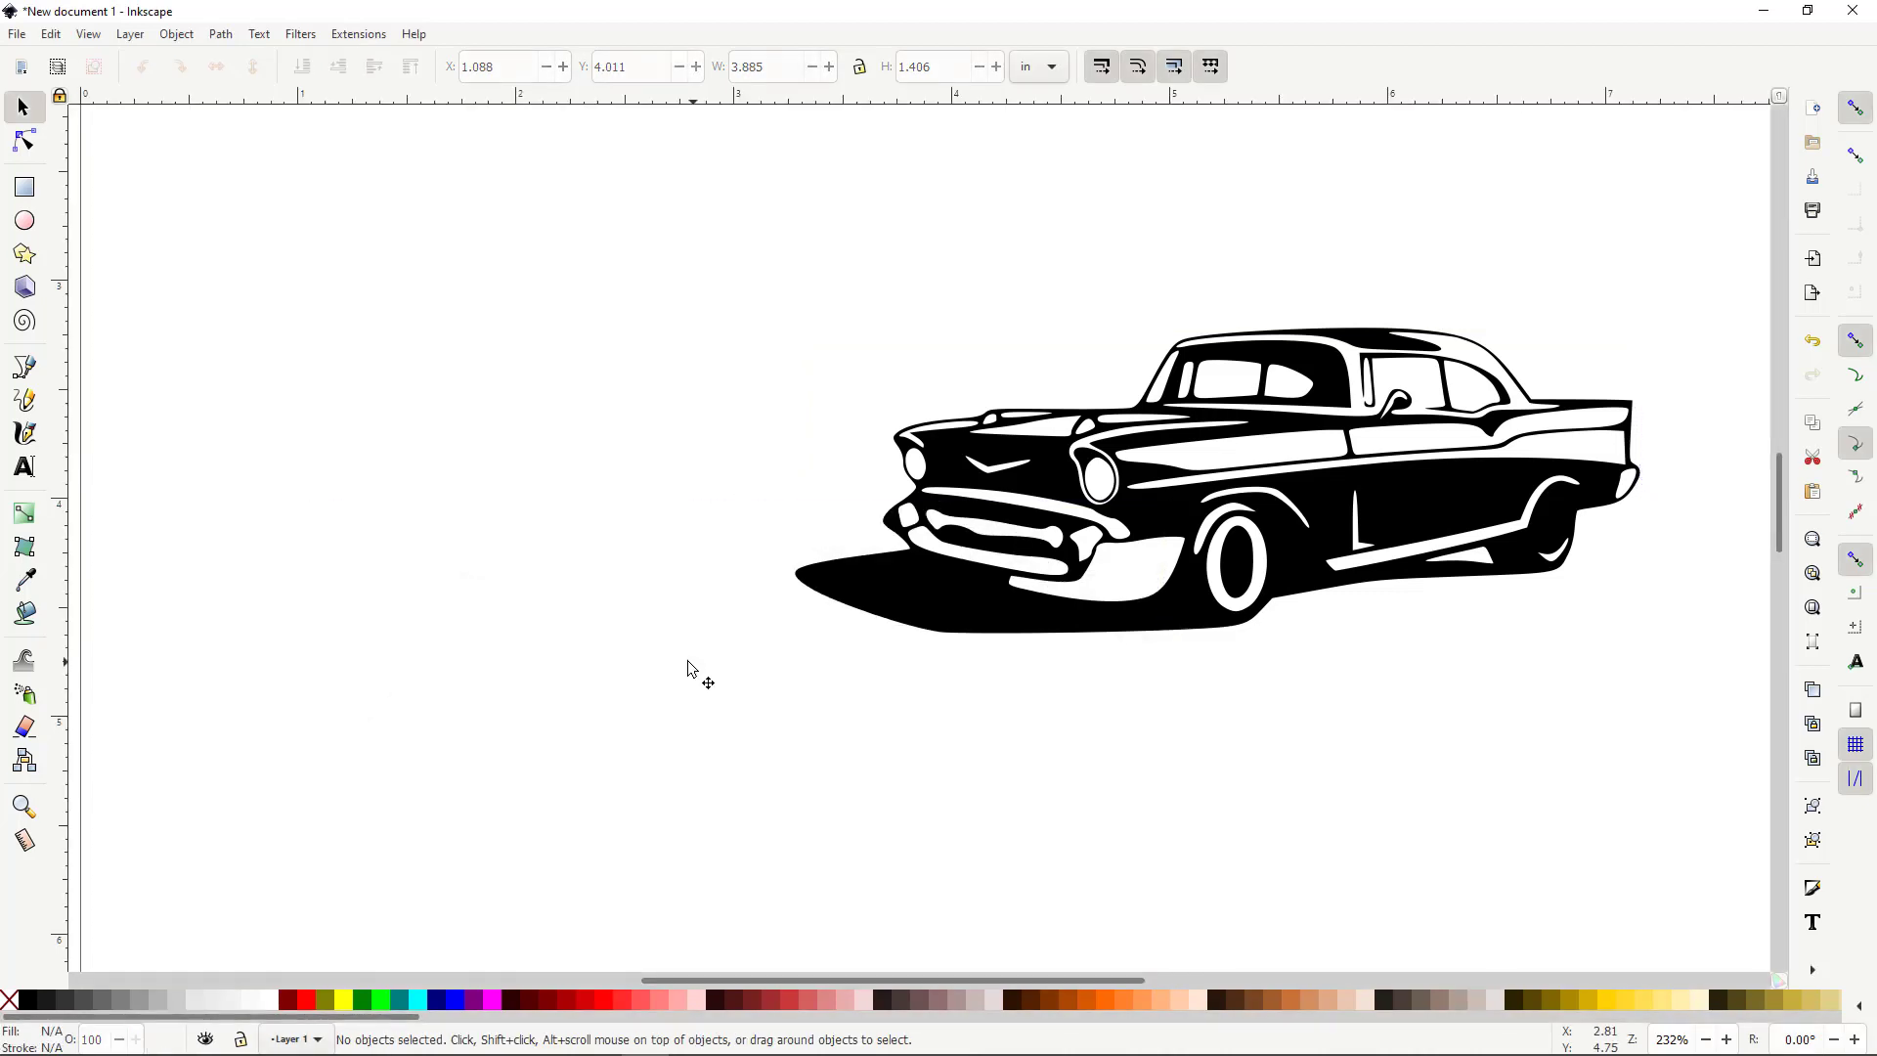
left_click_drag(1338, 445, 979, 492)
- Save the drawing as Plain SVG under the name CHEVY 1957 BEL-AIR
left_click(18, 35)
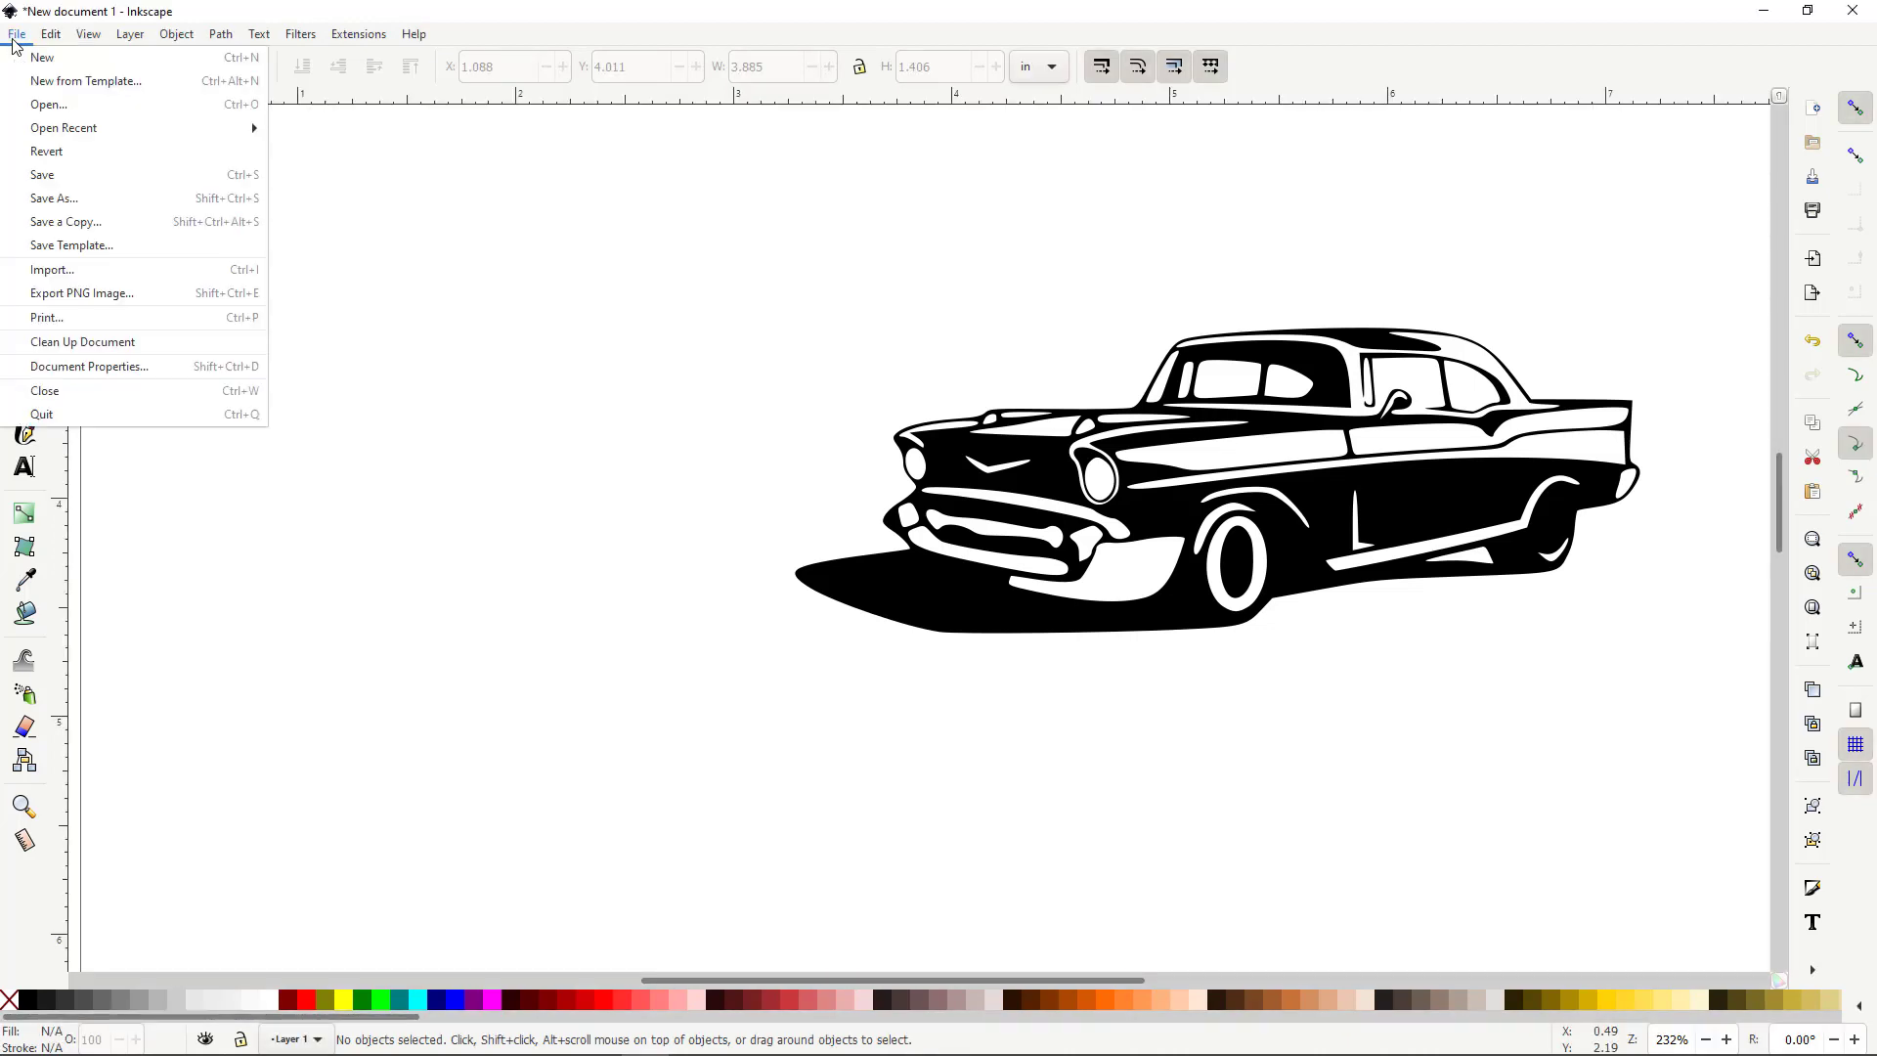
left_click(93, 199)
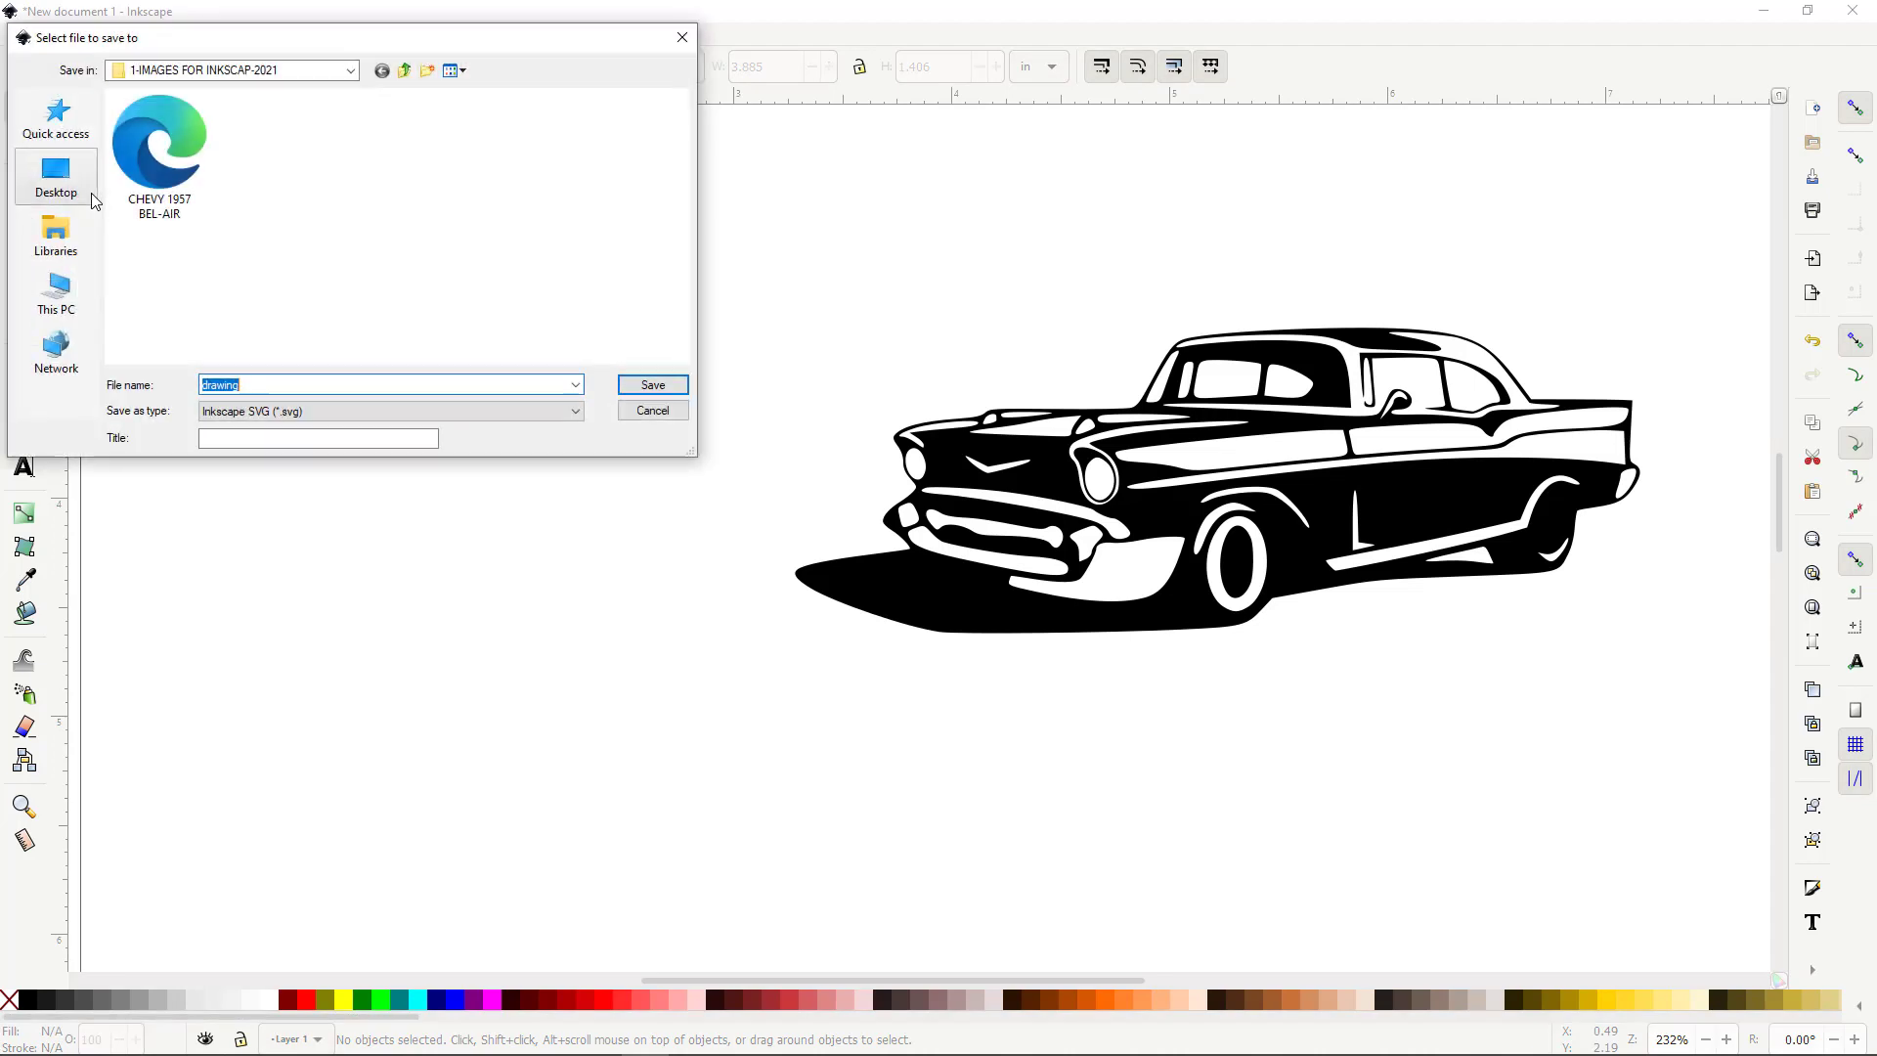
left_click(341, 411)
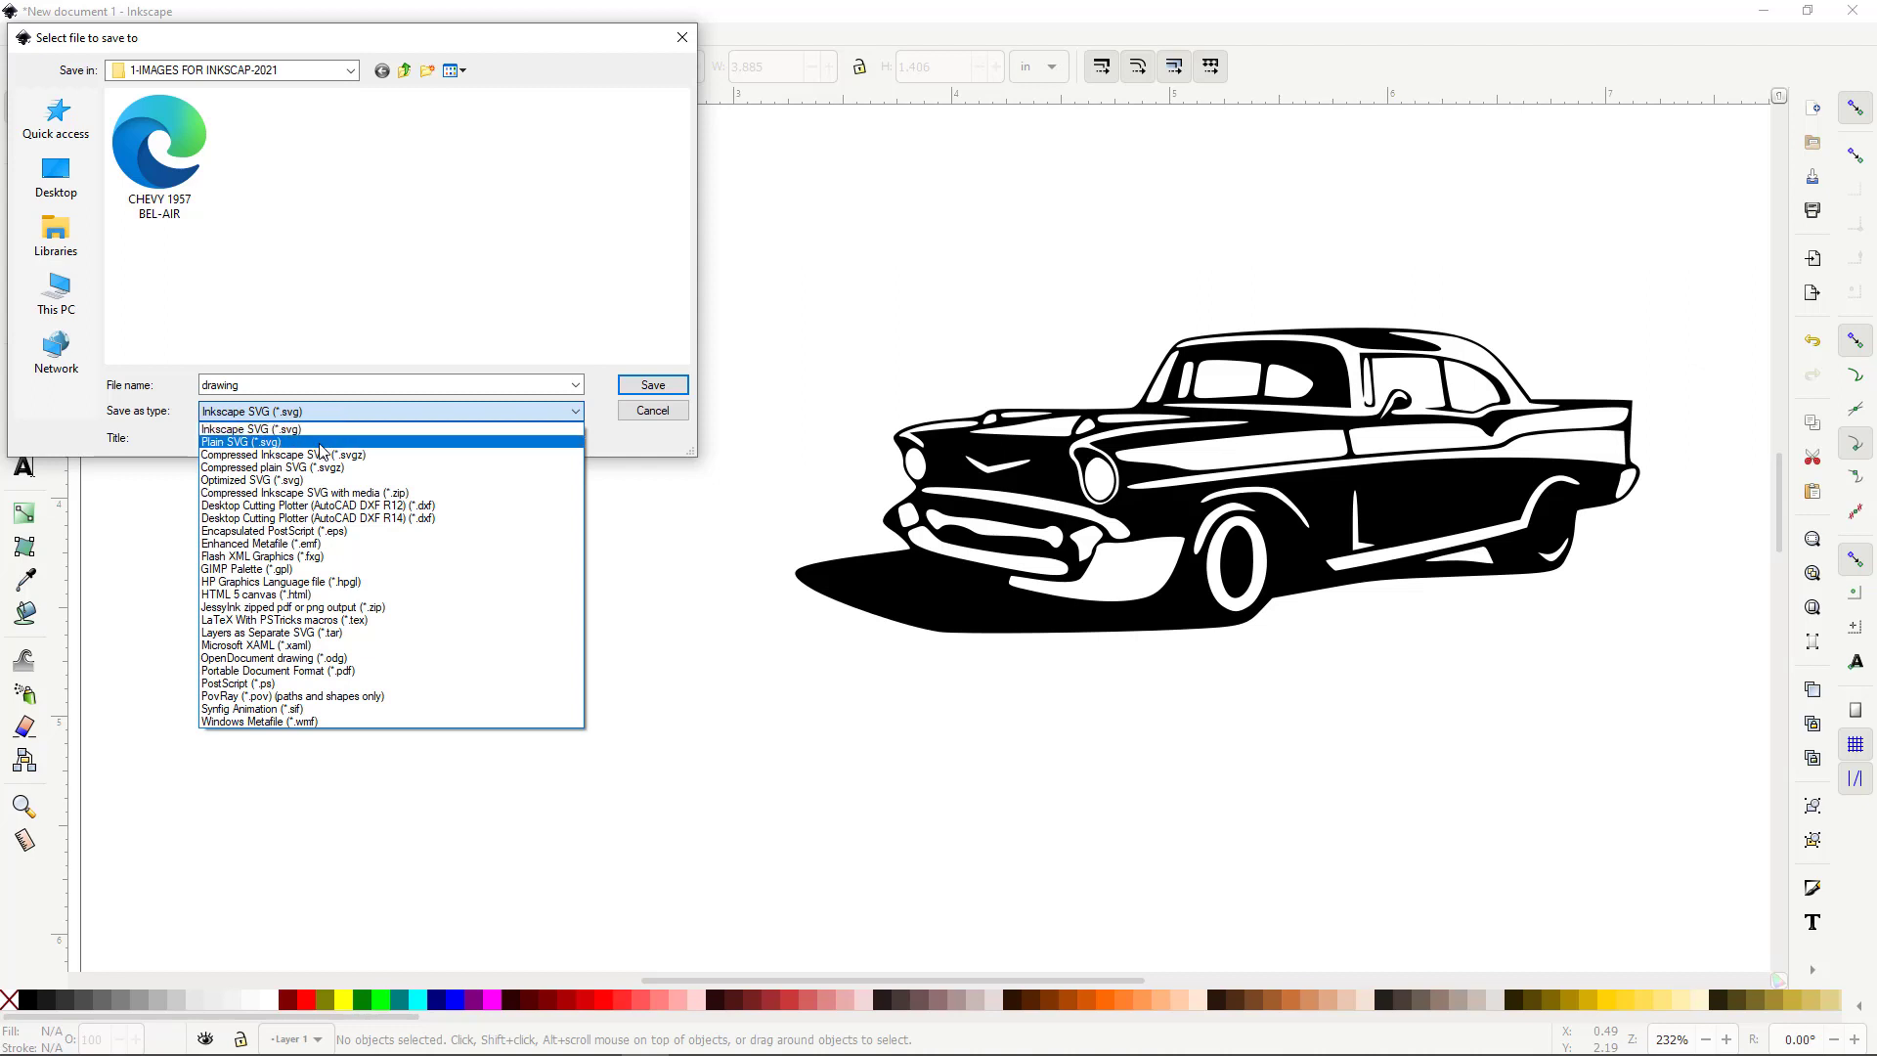
left_click(378, 527)
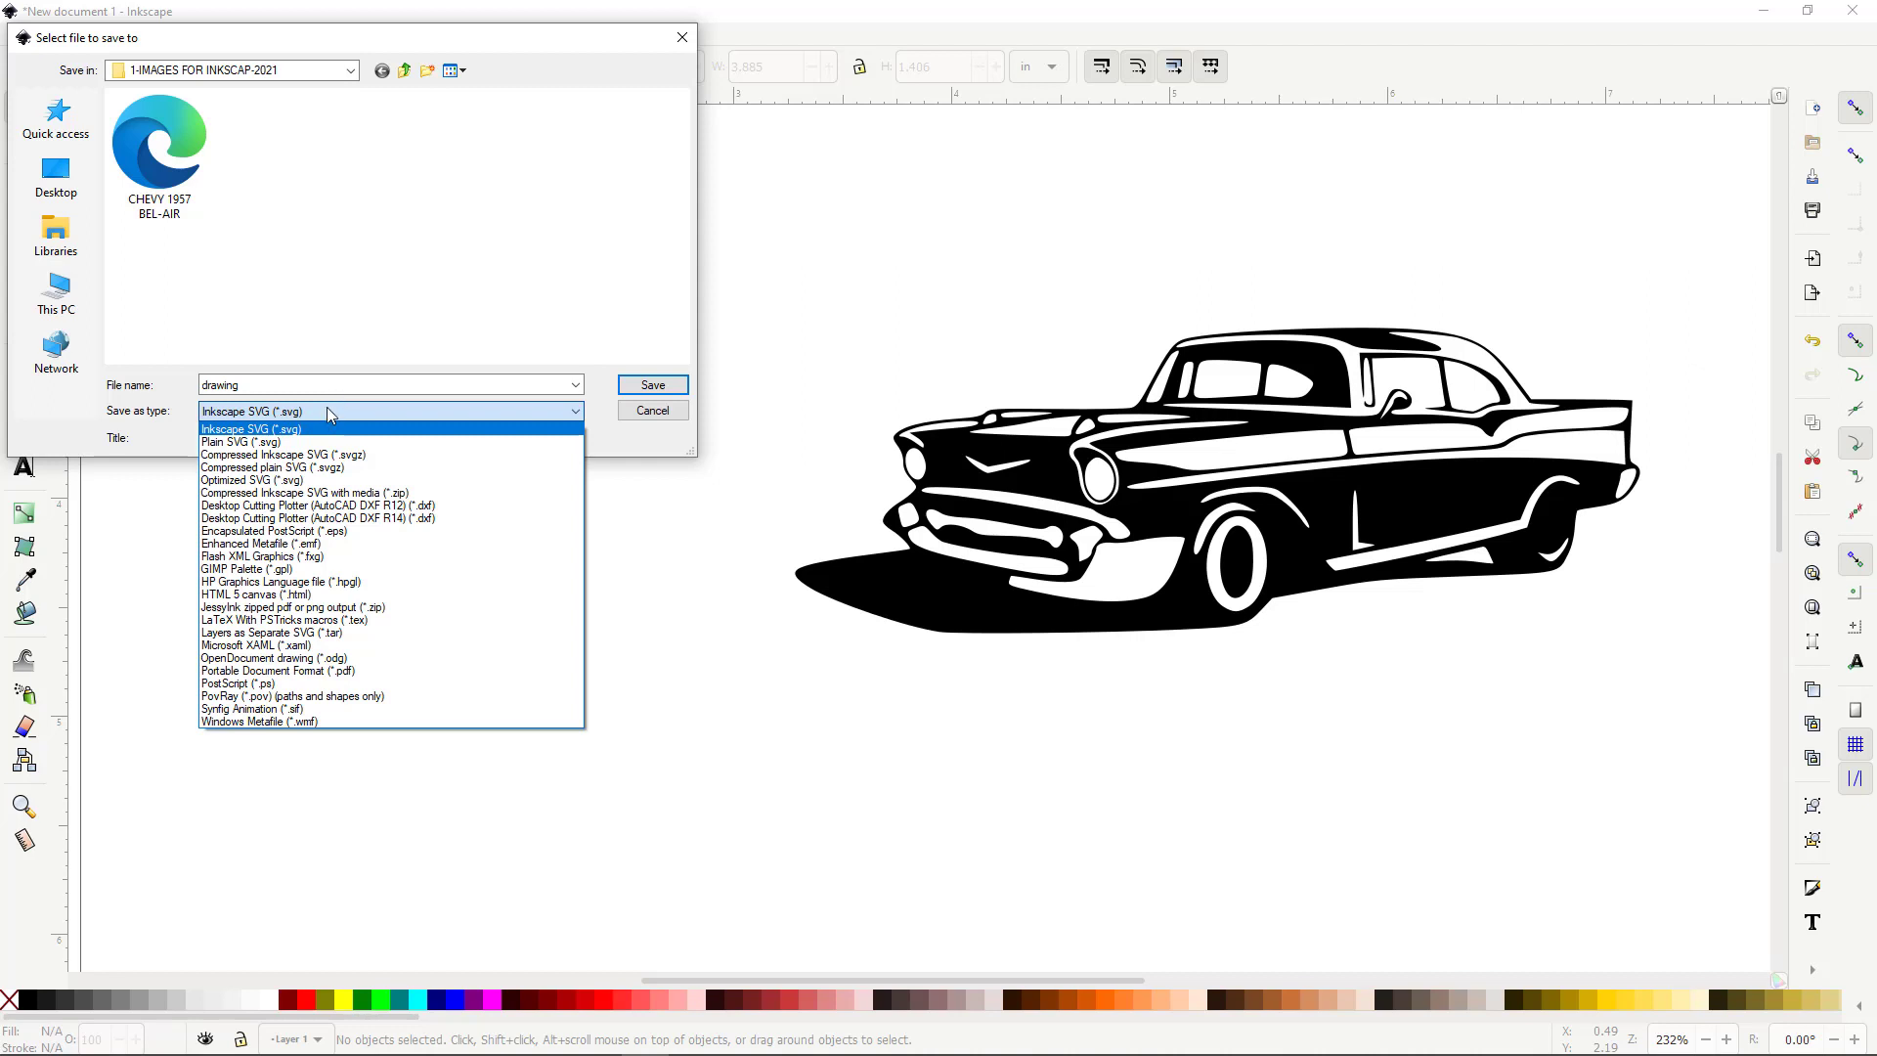
left_click(298, 443)
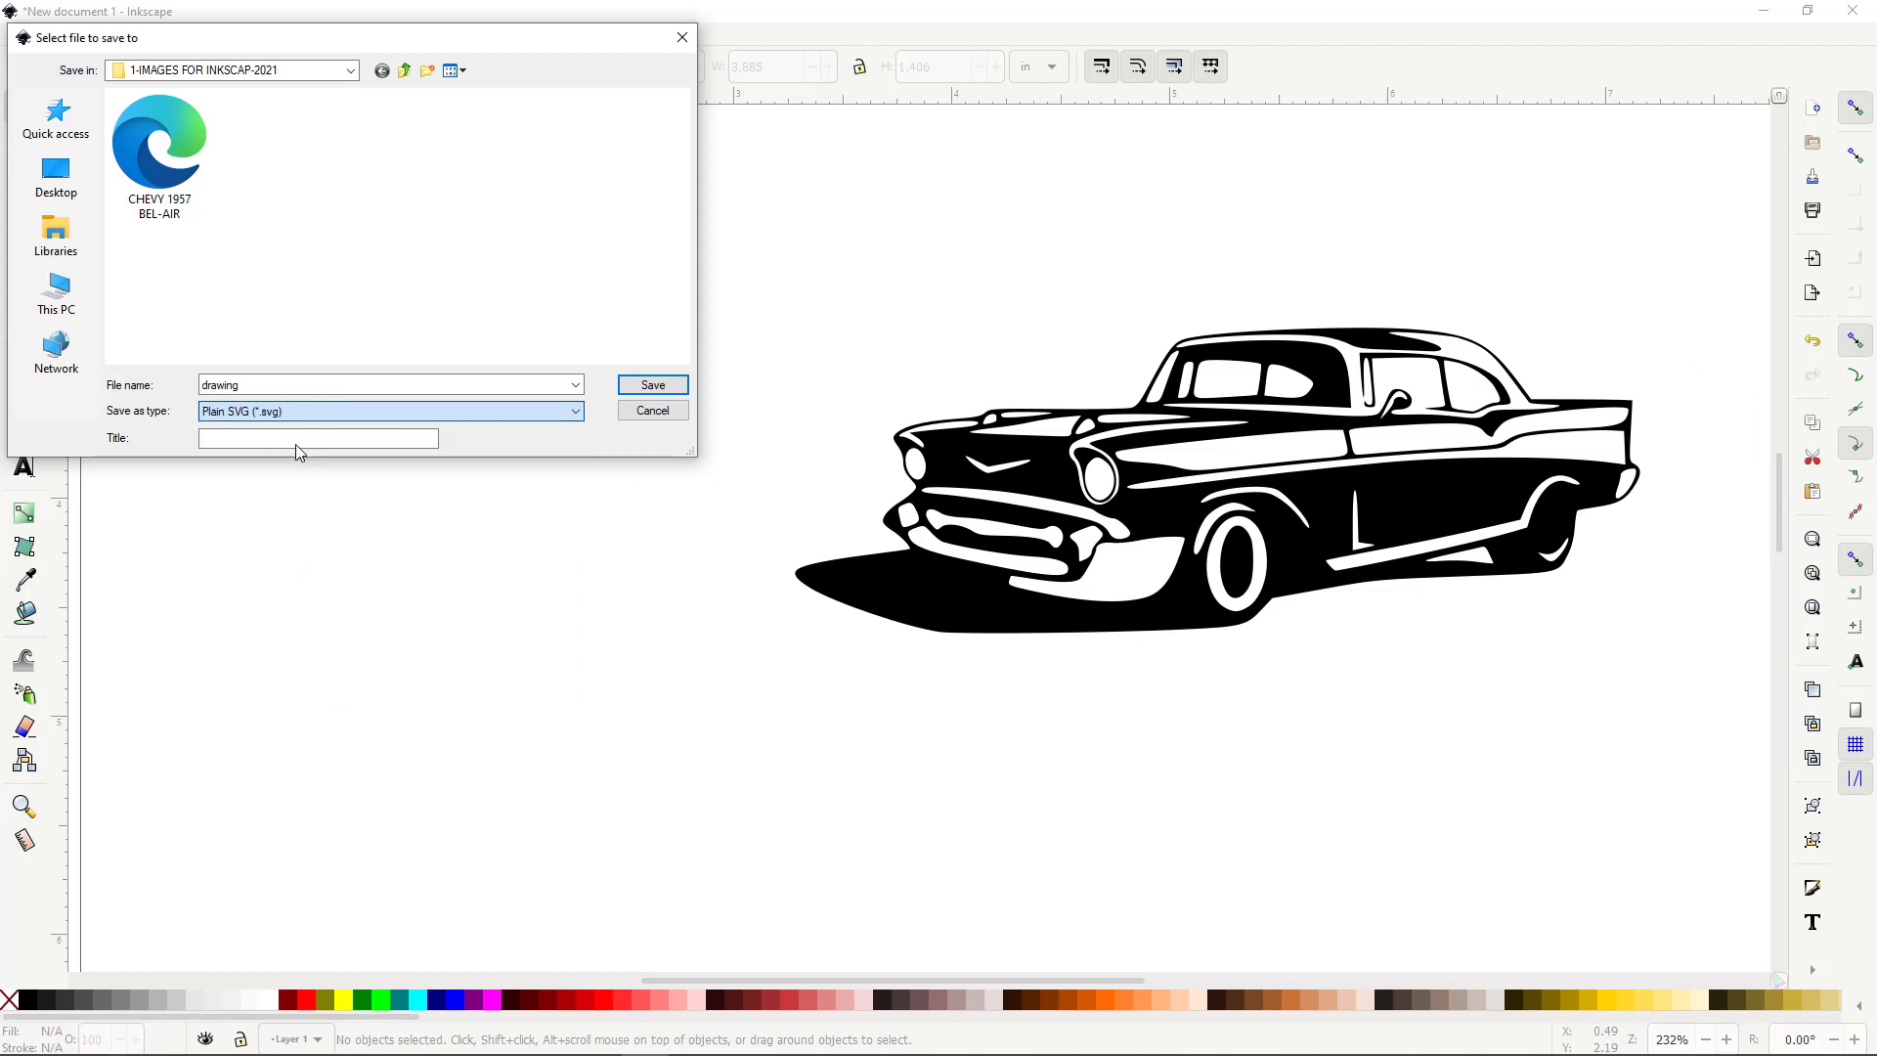
left_click(158, 151)
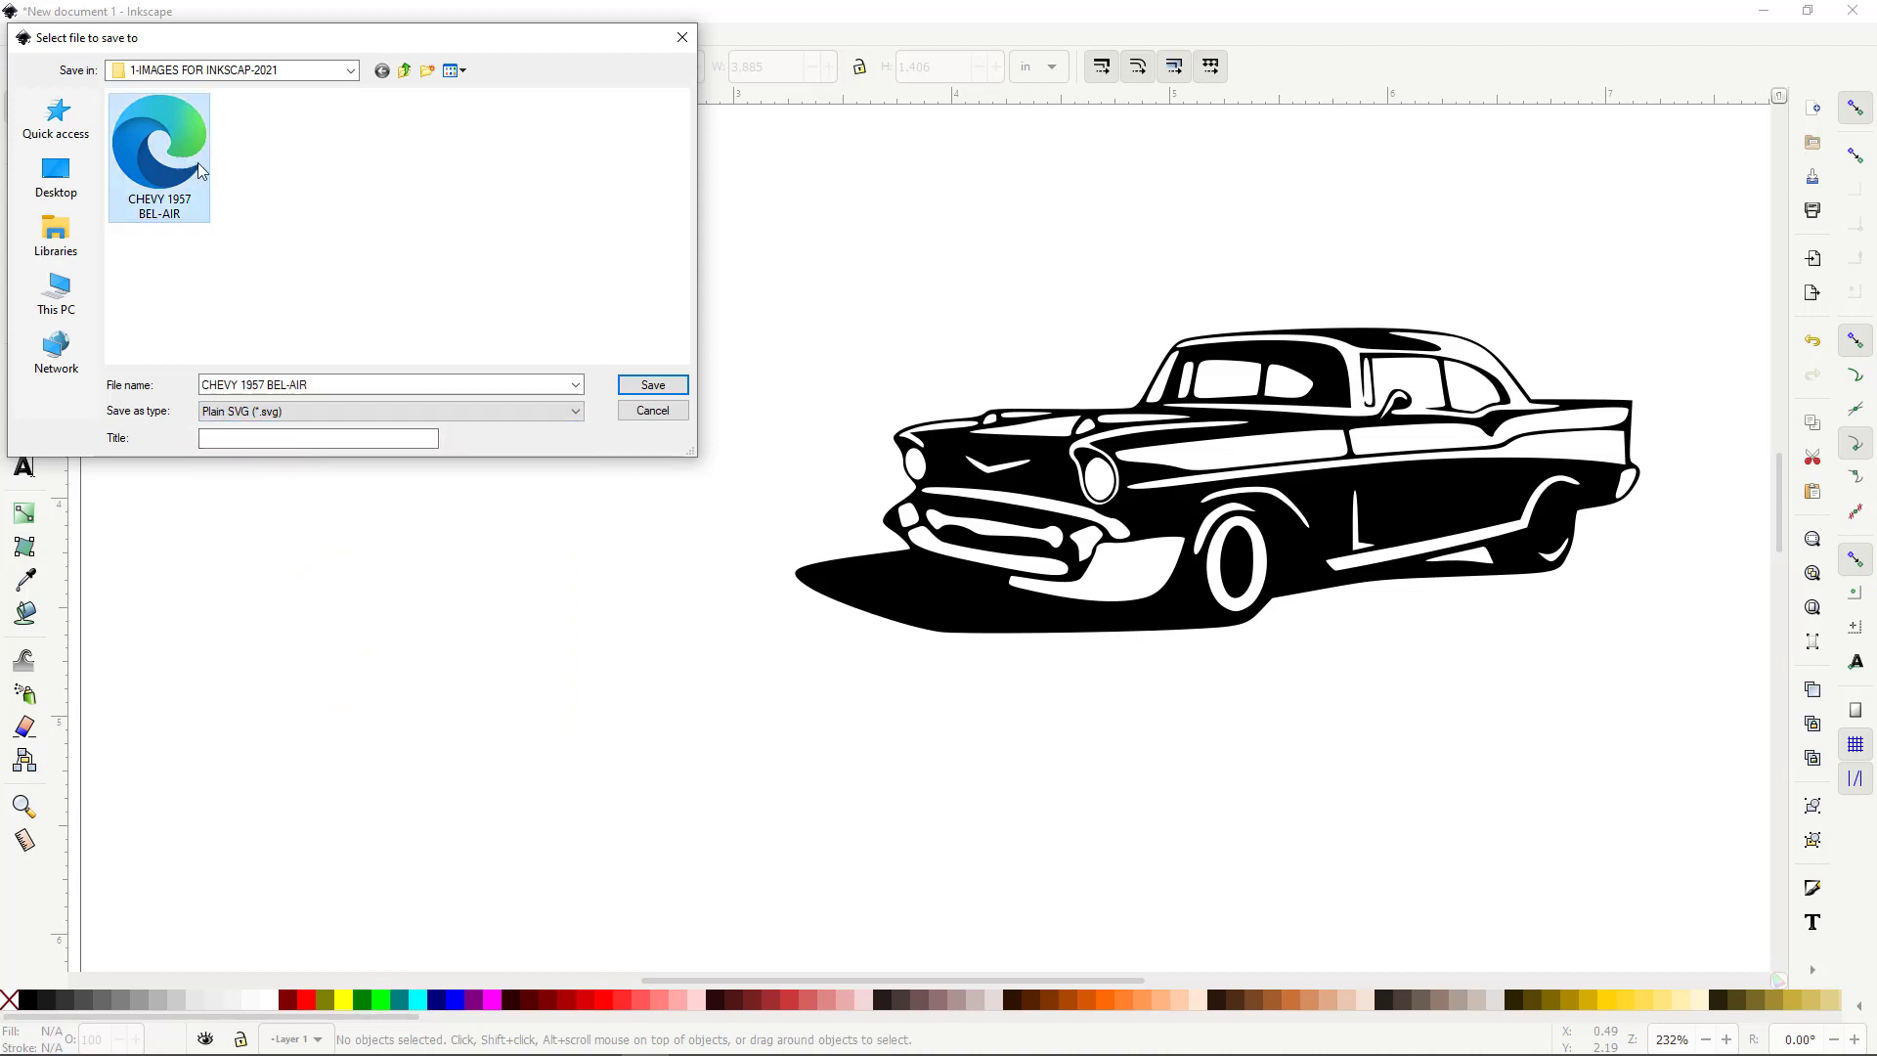
left_click(653, 385)
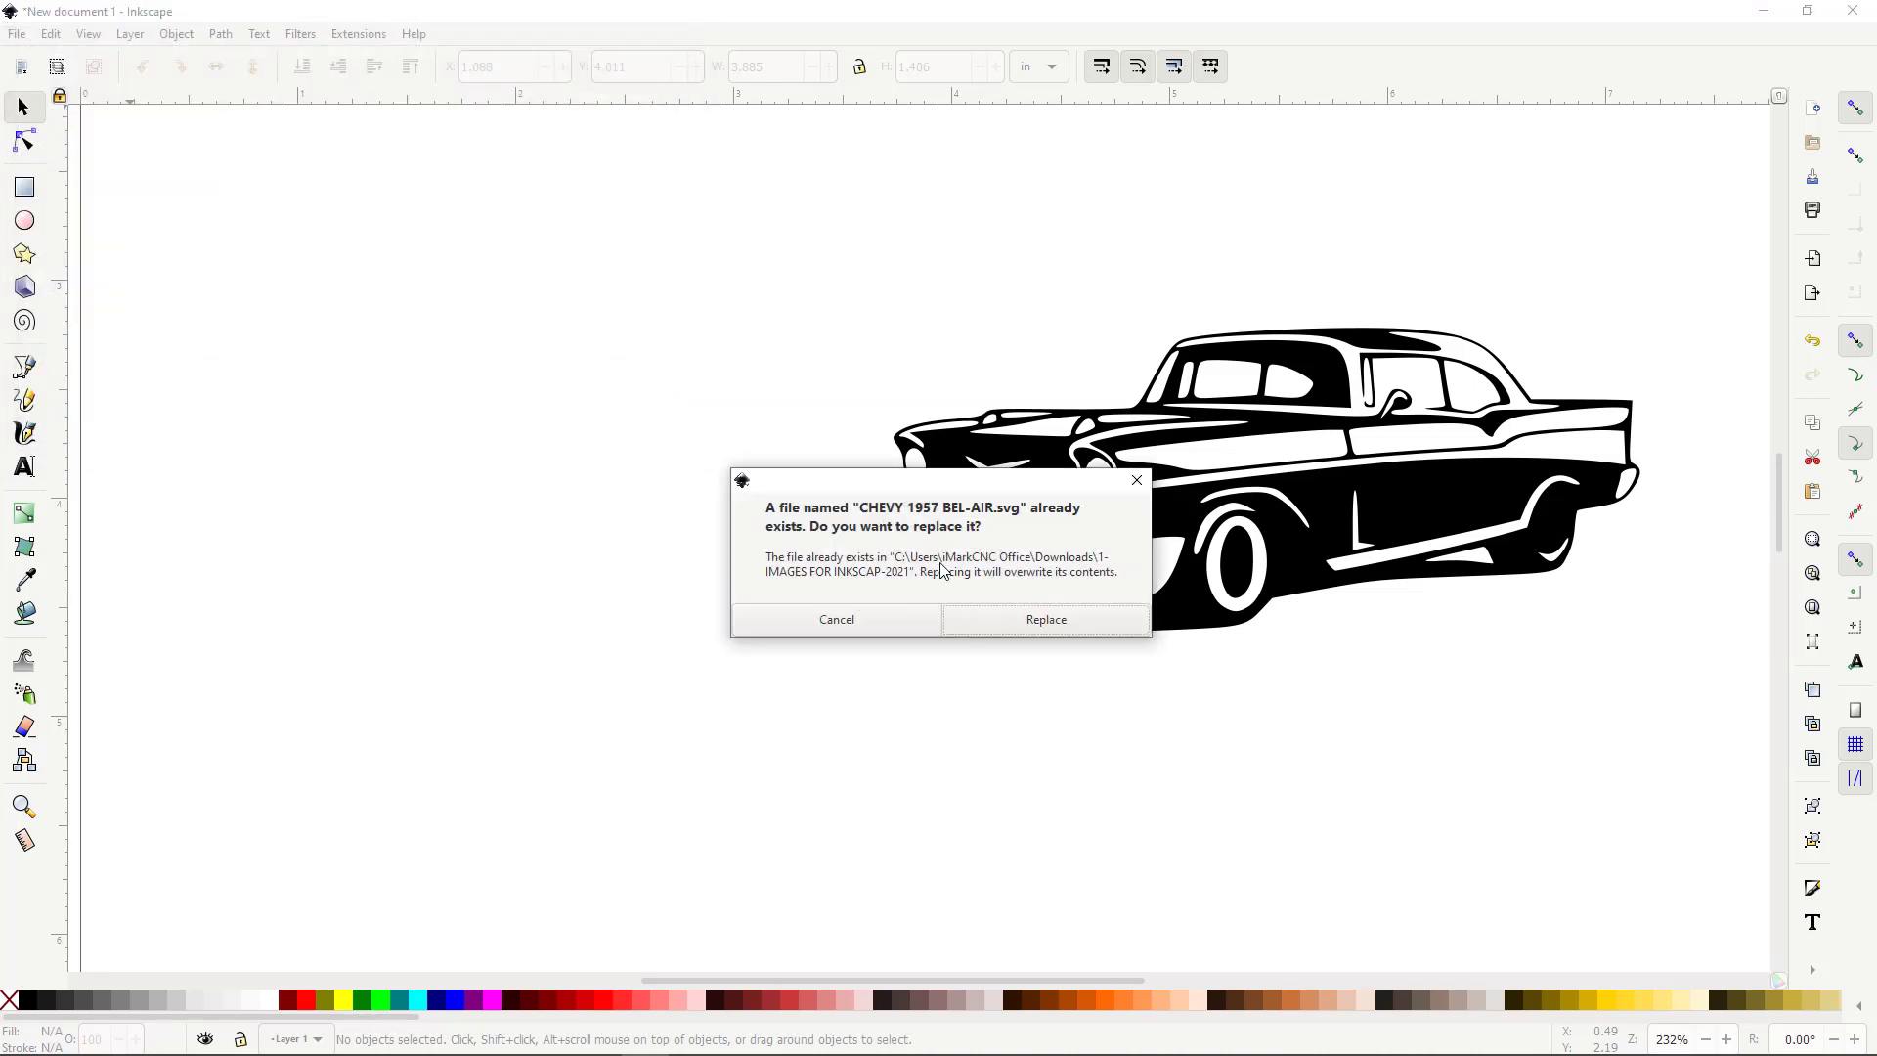